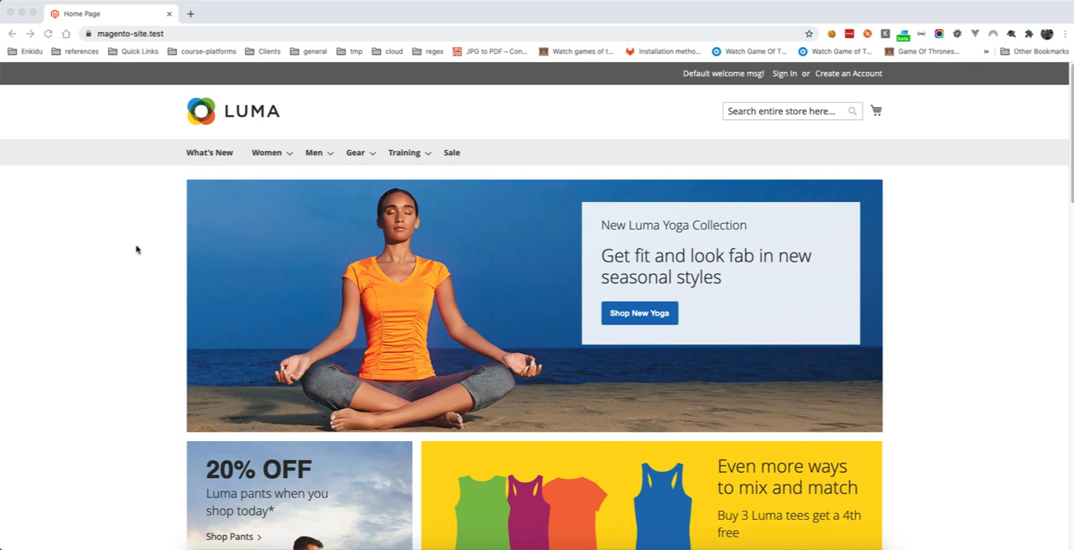
Step: Append /admin to the storefront URL and sign in with the admin username and password
left_click(200, 33)
double_click(183, 34)
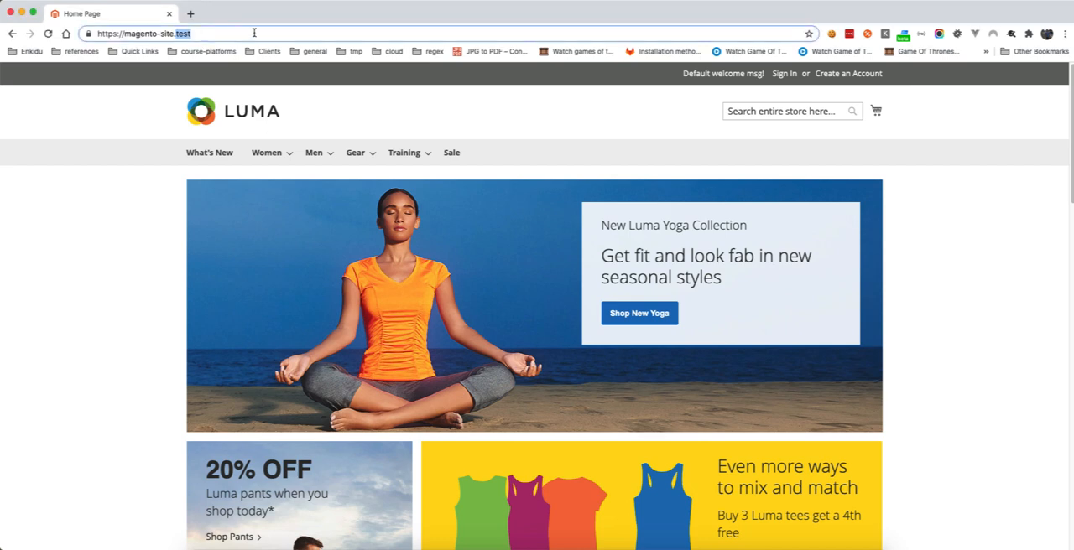
key("End")
type("/a")
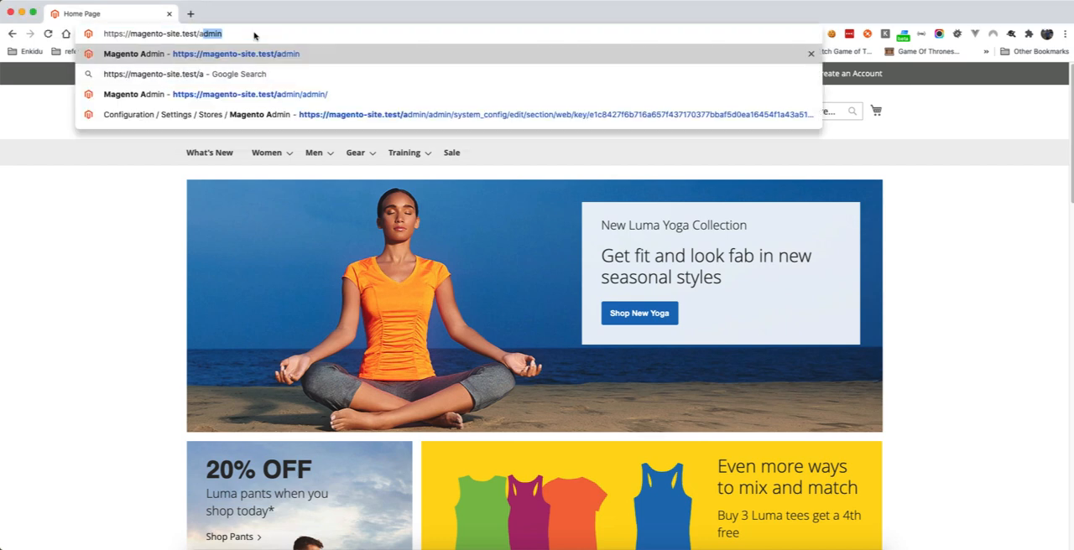
key("Return")
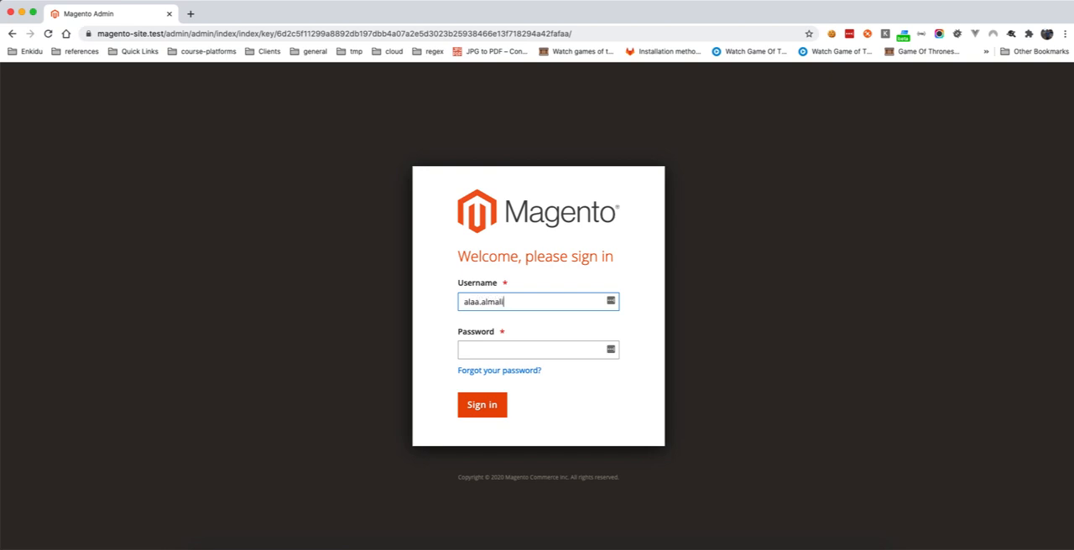
type("ki")
key("Tab")
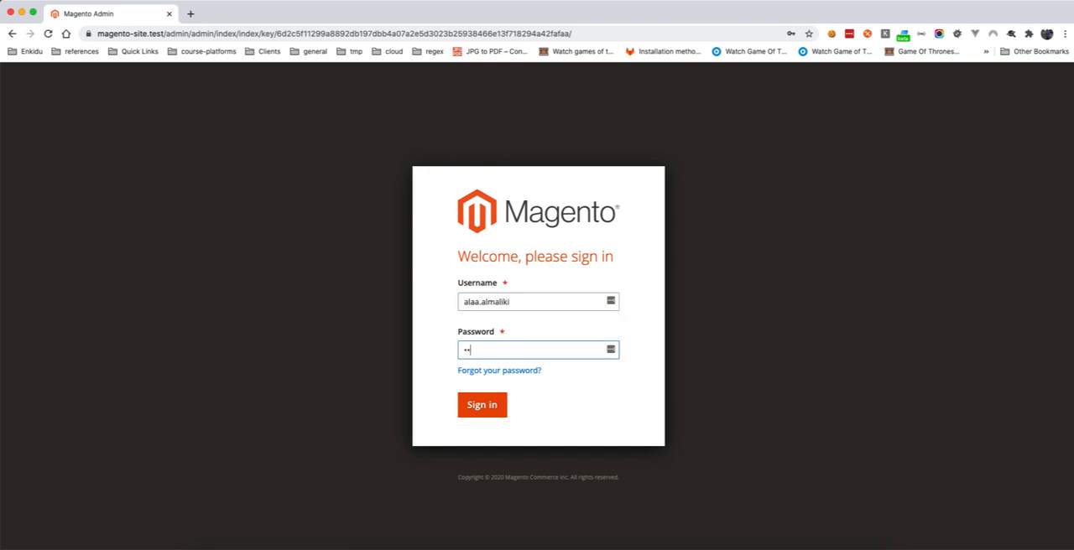
type("•")
key("Return")
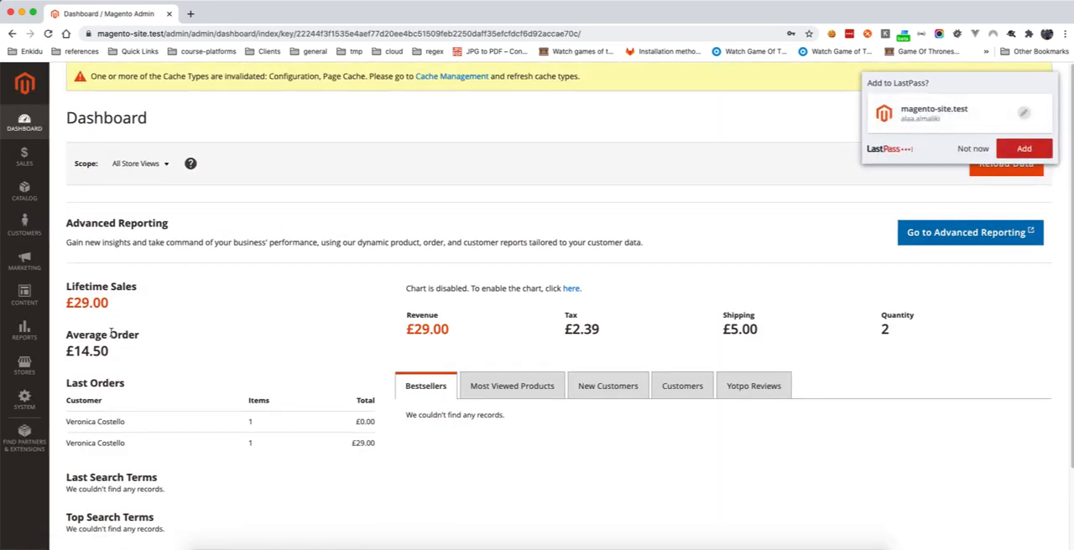
Step: Go to Stores > Configuration, dismissing the password-manager save prompt
left_click(31, 372)
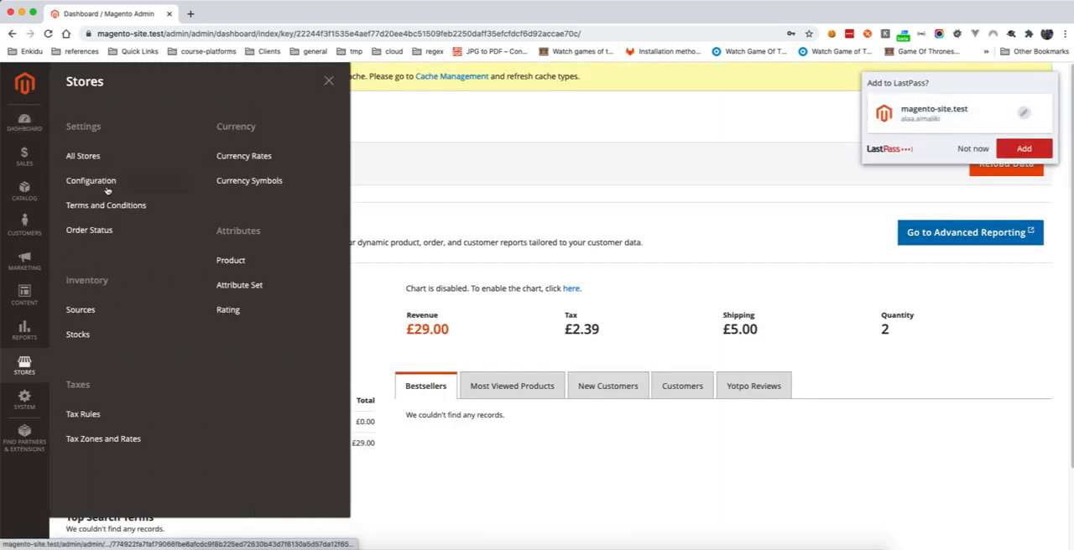
left_click(91, 180)
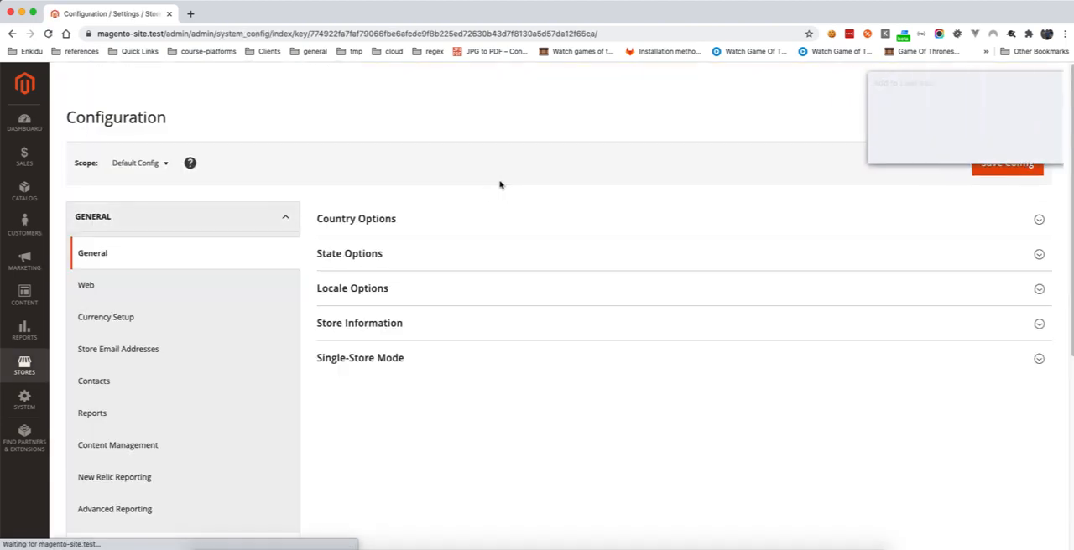
left_click(972, 148)
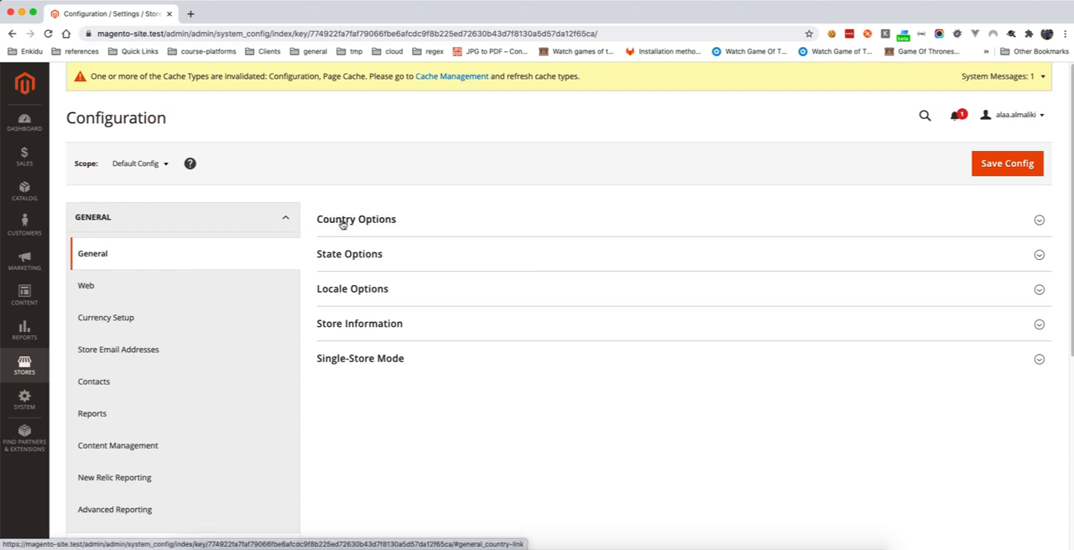
Step: In Country Options, override the system value and choose United Kingdom as Default Country
left_click(340, 223)
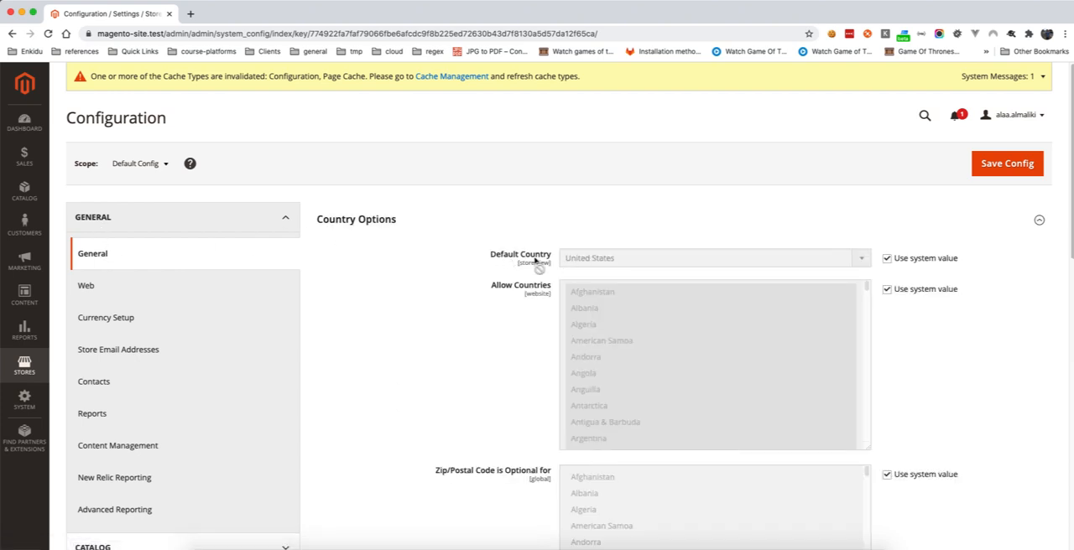
left_click(887, 259)
left_click(776, 258)
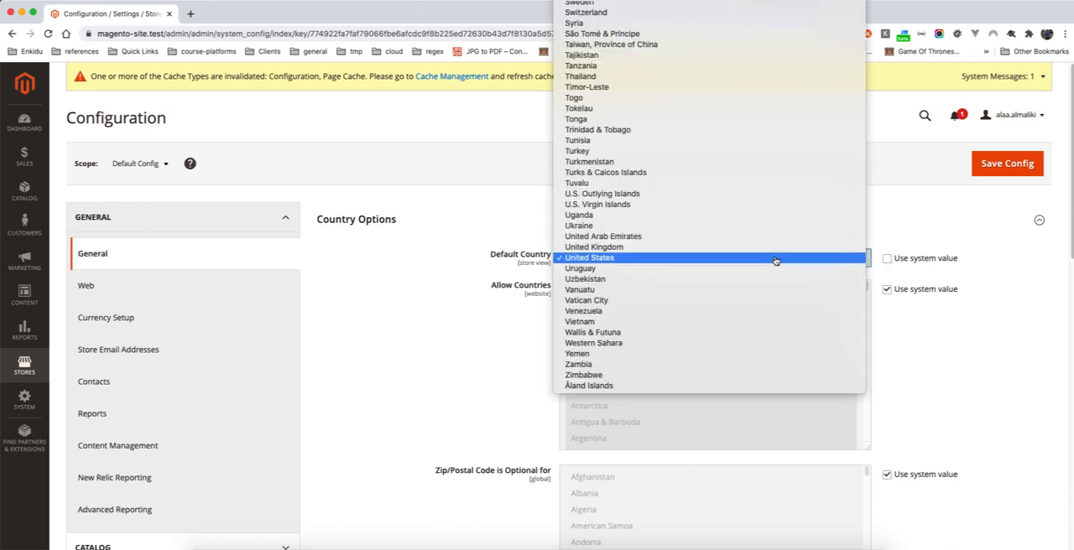
left_click(776, 248)
scroll(478, 262, "down", 10)
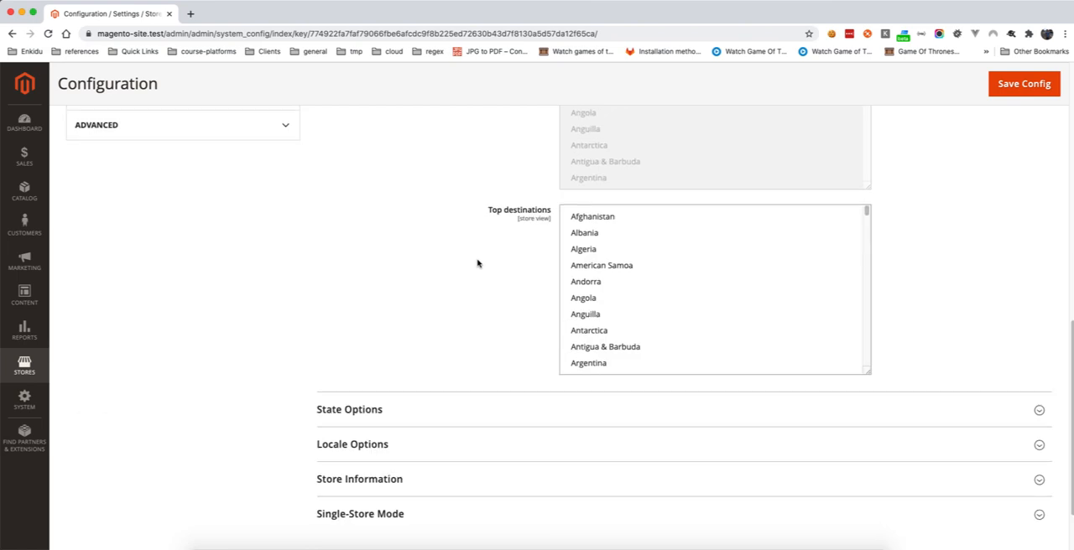
scroll(478, 262, "down", 3)
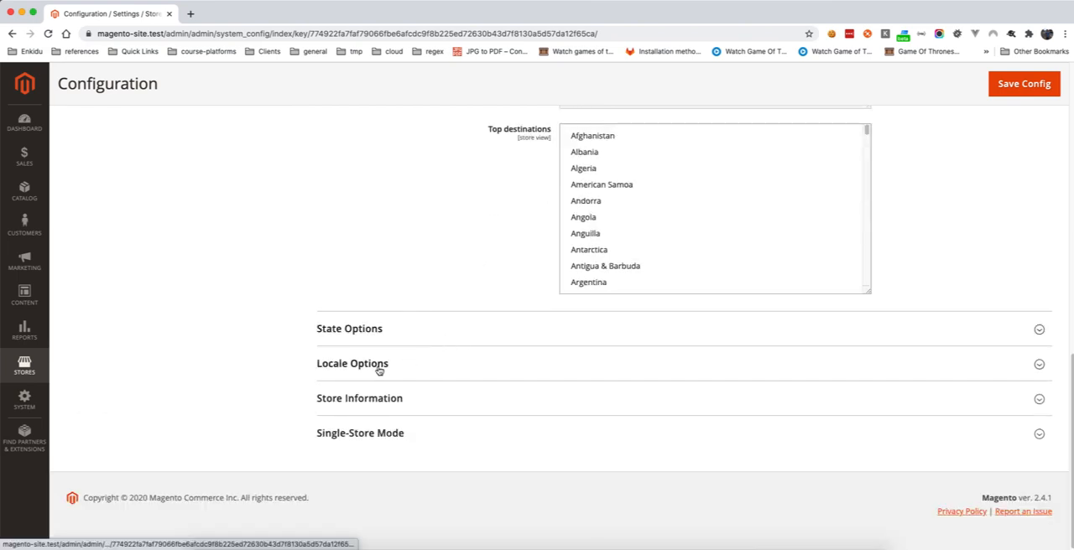
Step: Review Locale Options and Store Information unchanged, then save the General configuration
left_click(352, 363)
scroll(478, 319, "down", 5)
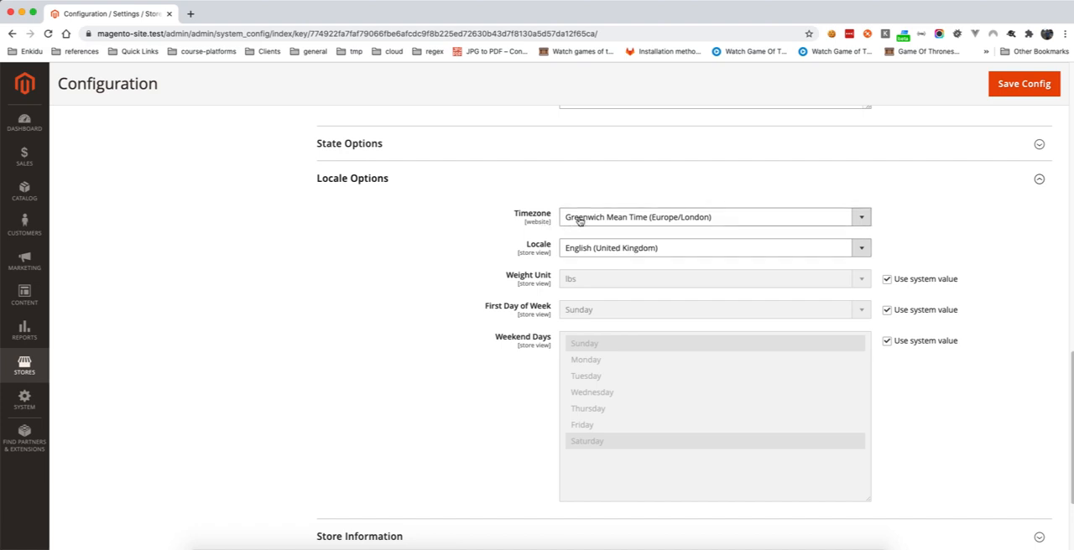
scroll(359, 281, "down", 3)
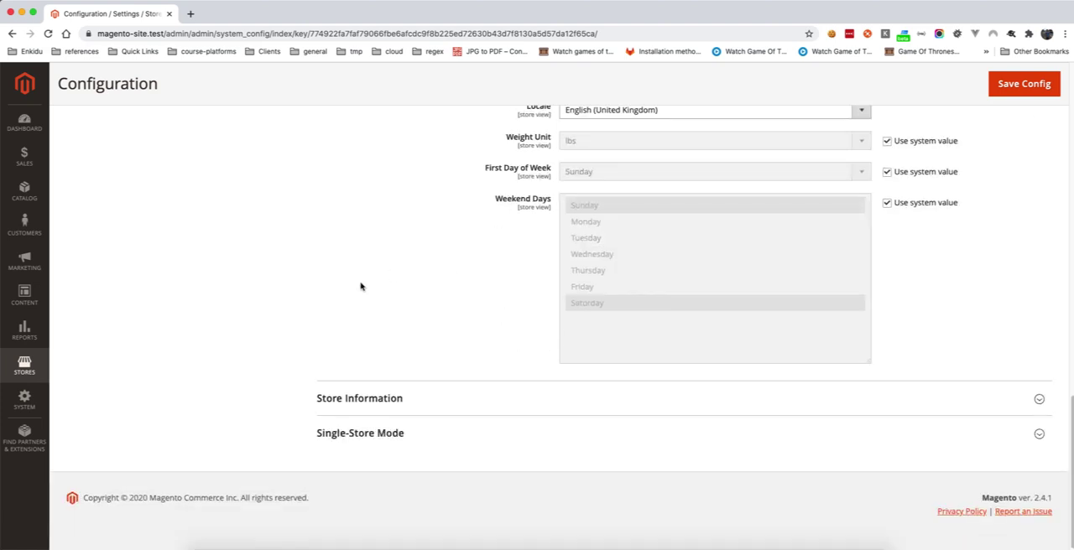
left_click(375, 401)
scroll(375, 406, "down", 3)
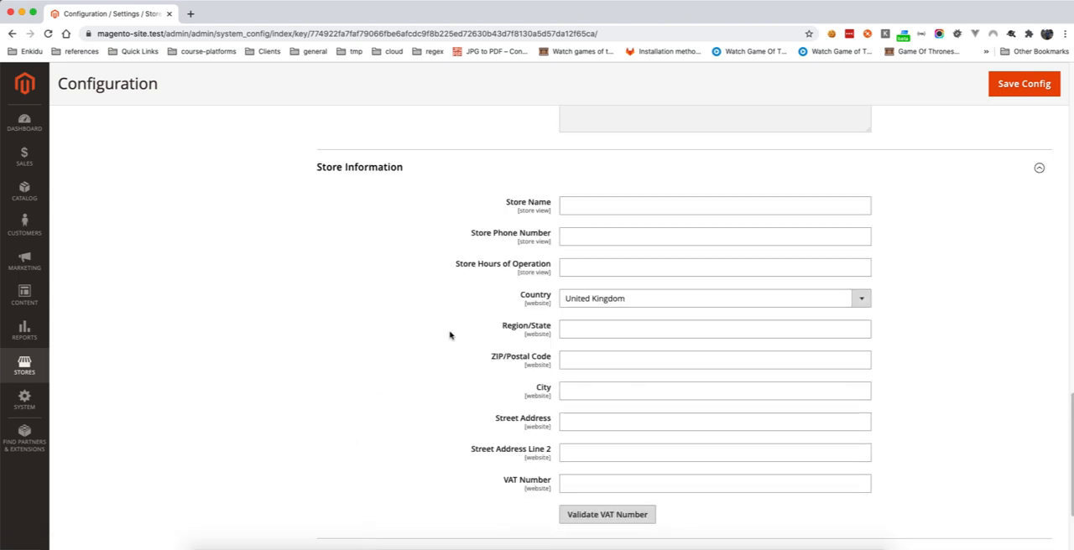
left_click(365, 168)
scroll(401, 235, "up", 10)
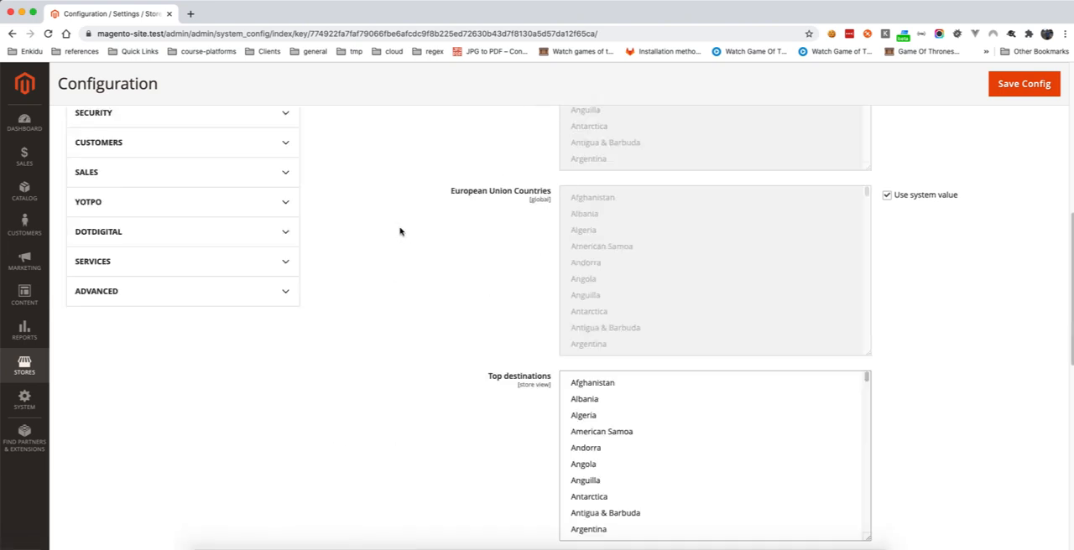
scroll(401, 235, "up", 10)
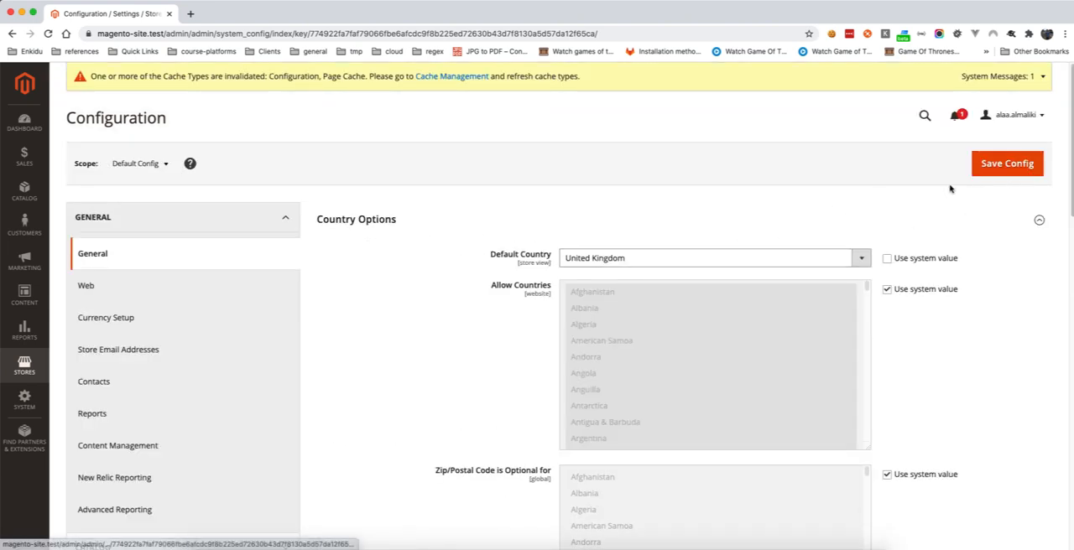
left_click(1007, 164)
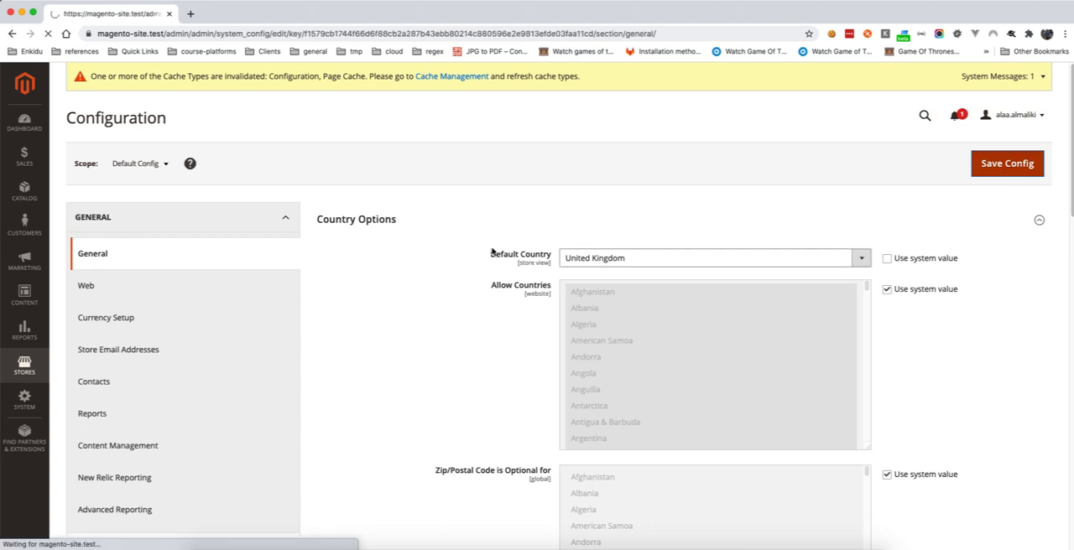
scroll(338, 265, "down", 1)
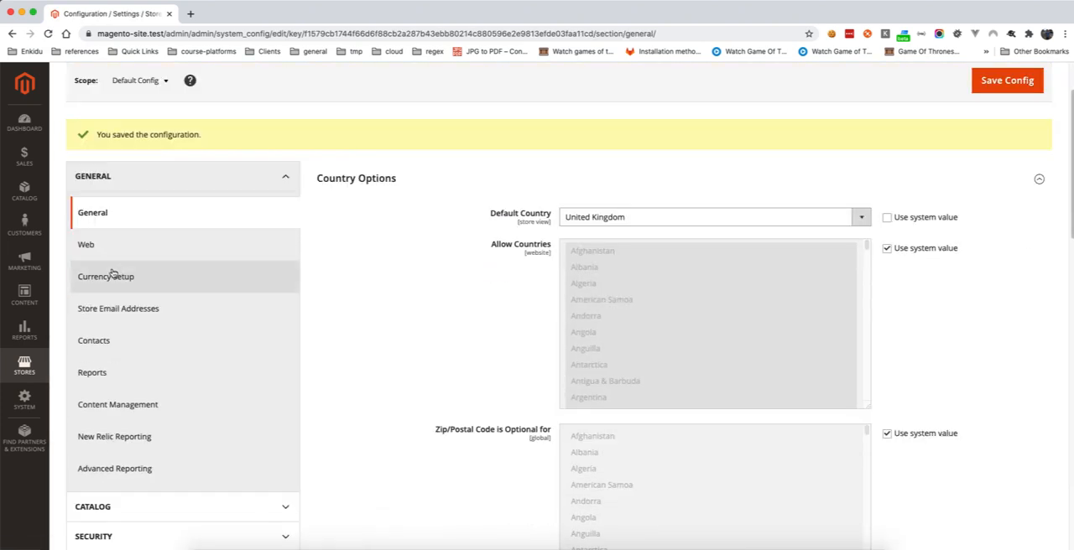
Step: In Web > Default Cookie Settings, override Cookie Restriction Mode to Yes and save the configuration
left_click(84, 243)
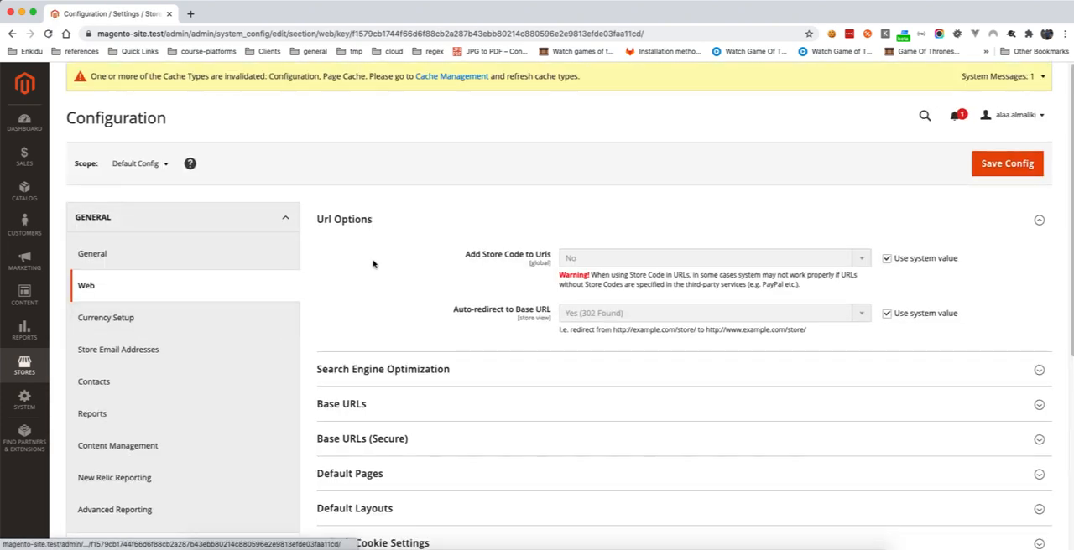
left_click(353, 220)
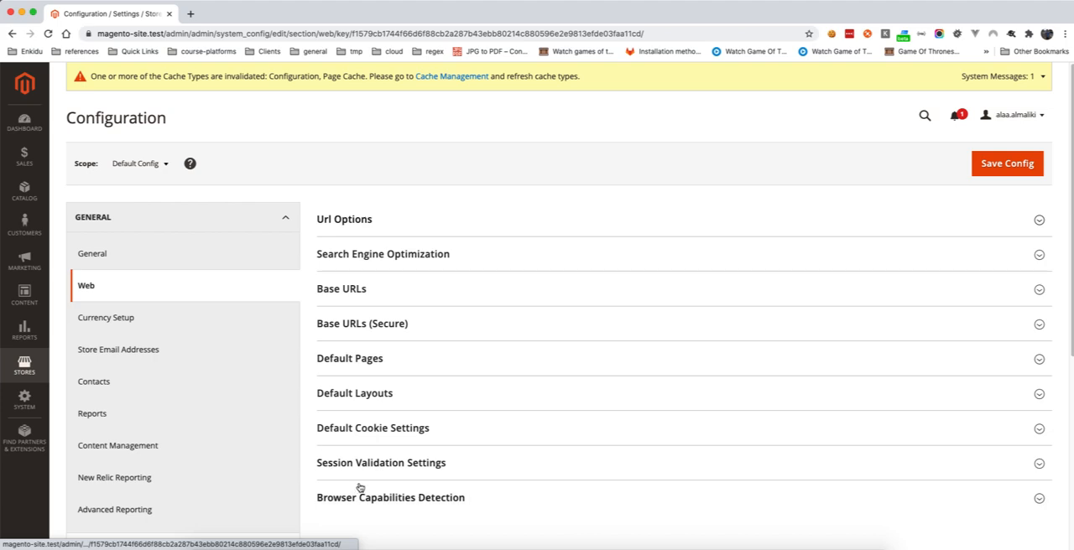
left_click(354, 431)
scroll(360, 428, "down", 5)
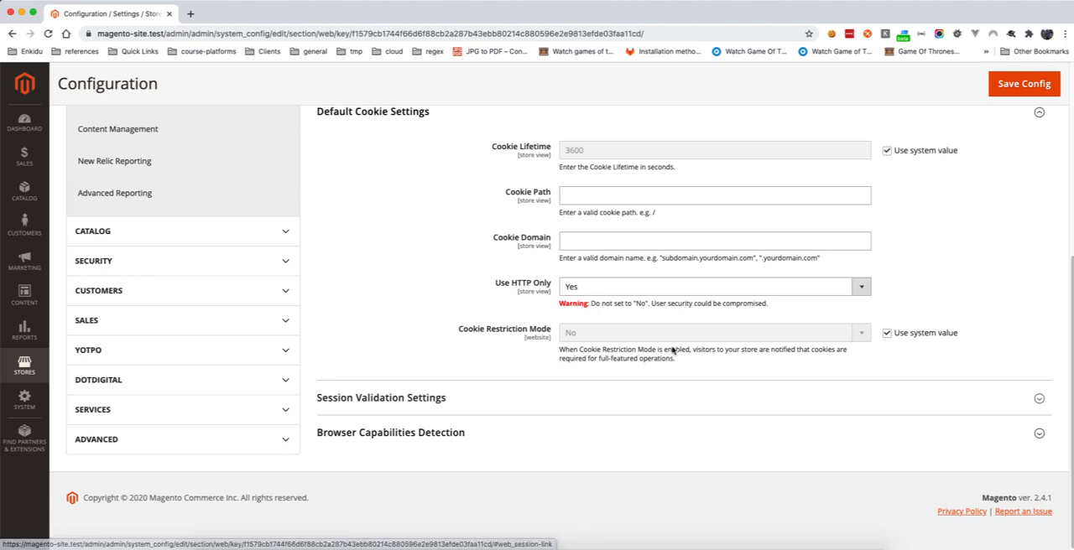
left_click(886, 334)
left_click(713, 333)
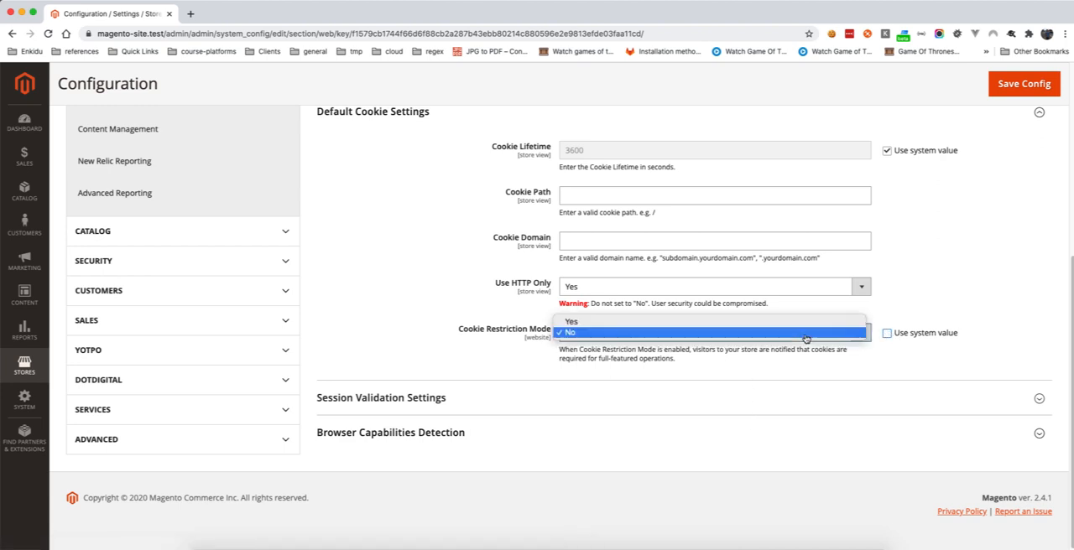
left_click(713, 322)
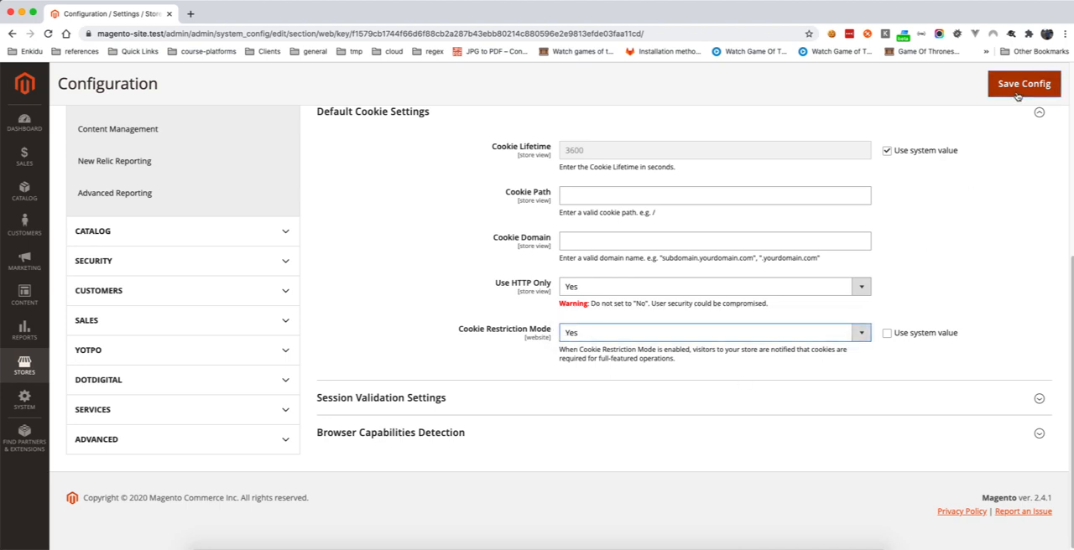
left_click(1021, 84)
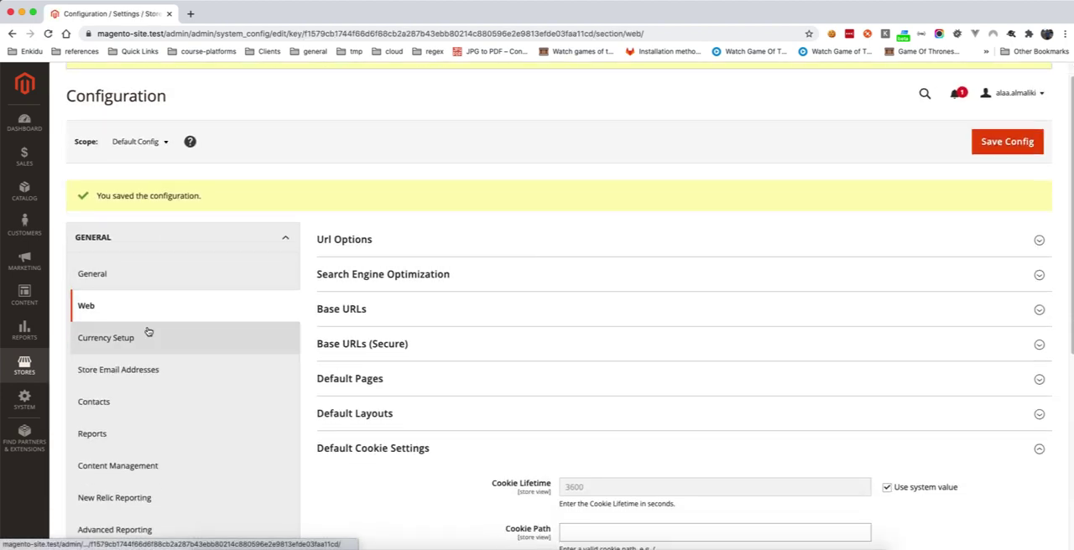
Step: Review Currency Setup and the Store Email Addresses sender groups (General Contact, Sales Representative, Customer Support)
left_click(106, 359)
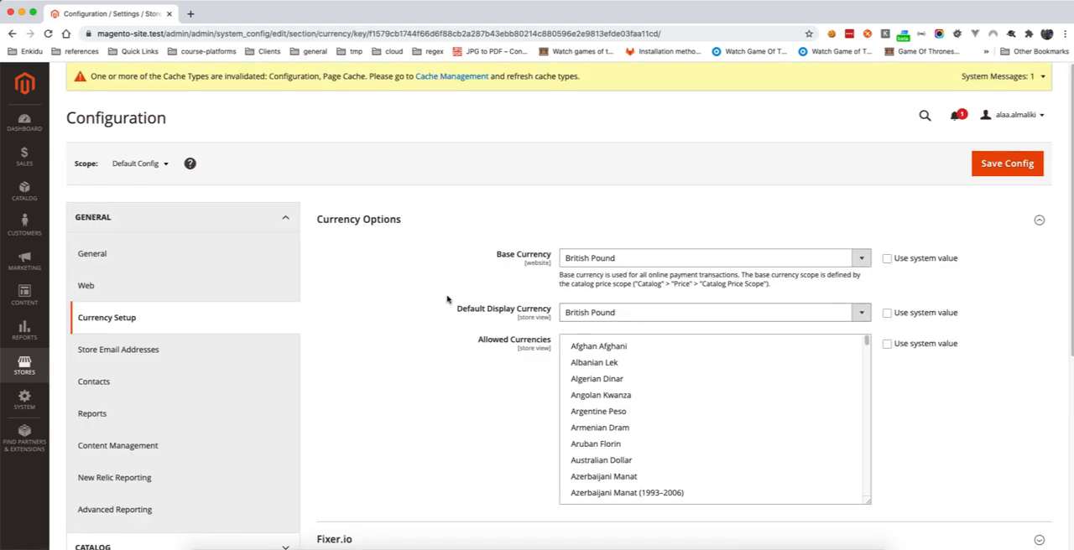
scroll(528, 327, "down", 3)
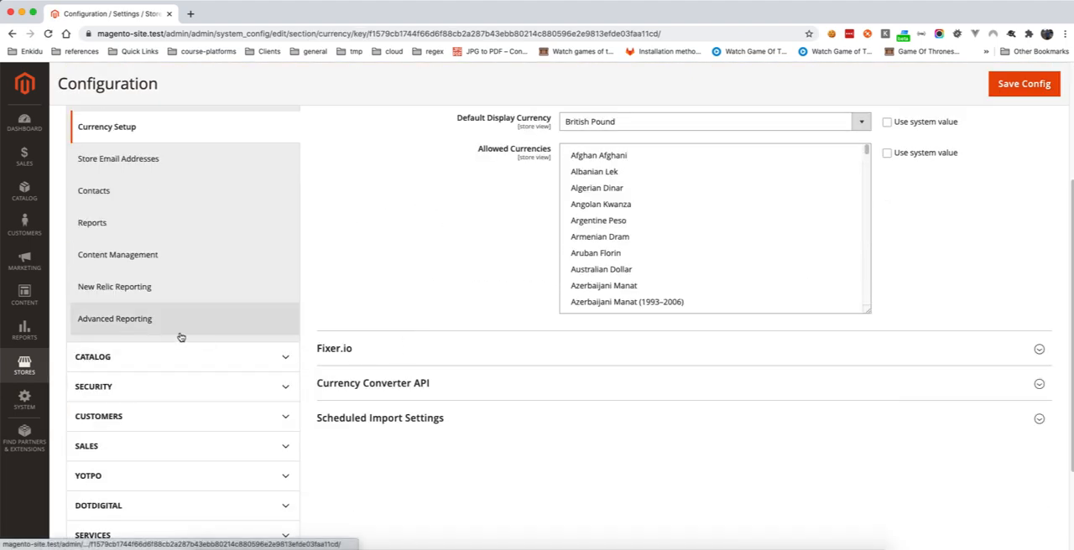
scroll(164, 251, "up", 3)
left_click(134, 244)
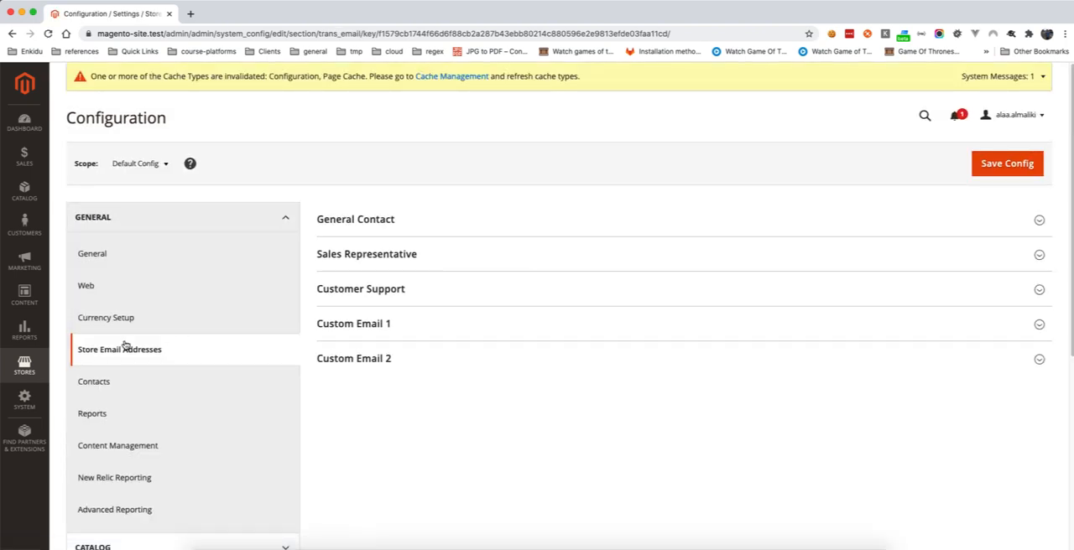
left_click(379, 221)
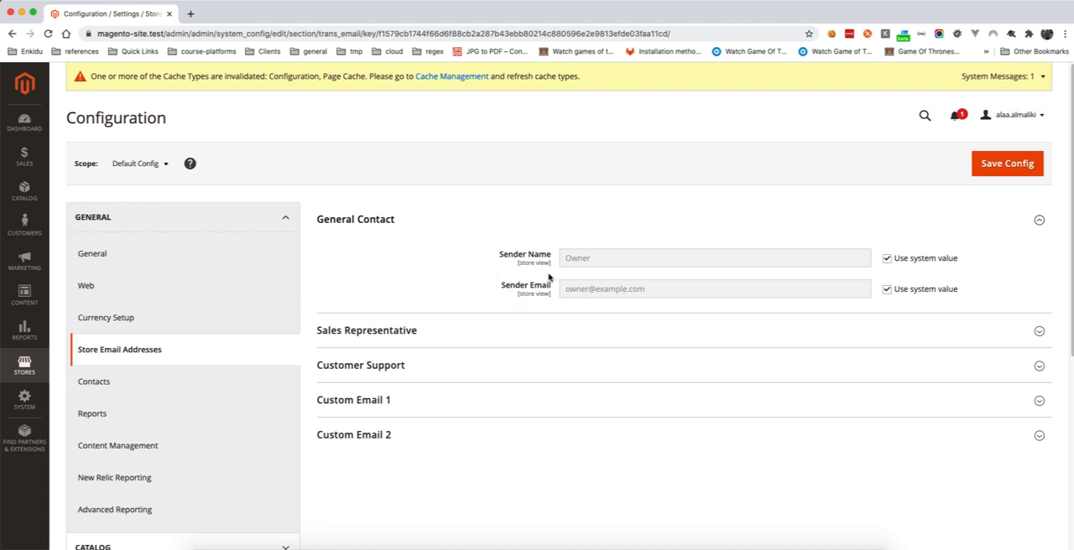
left_click(382, 333)
scroll(402, 336, "down", 3)
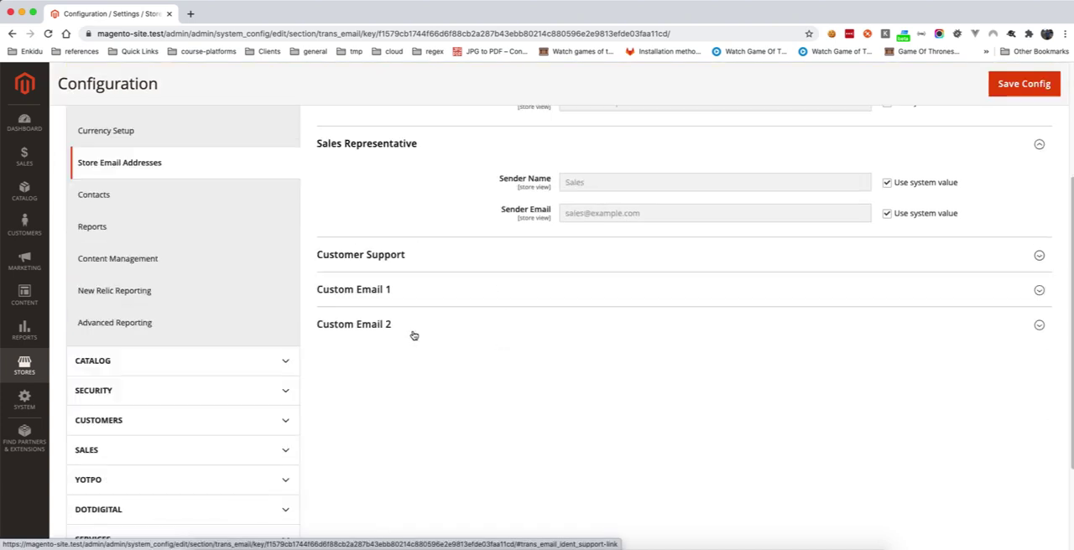
left_click(361, 255)
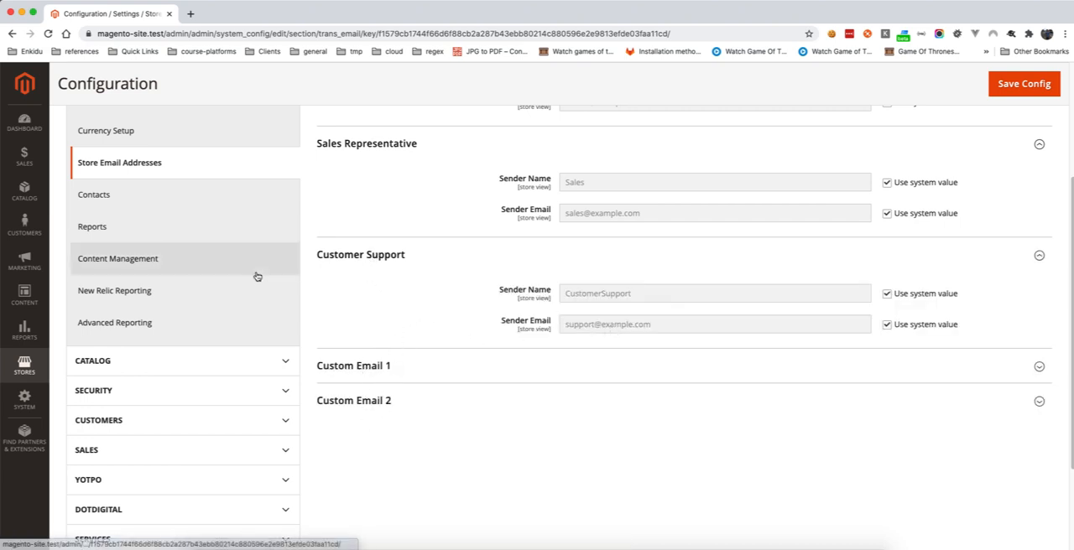
Step: View the Contacts Email Options and Content Management settings, then expand the CATALOG sidebar group
left_click(147, 200)
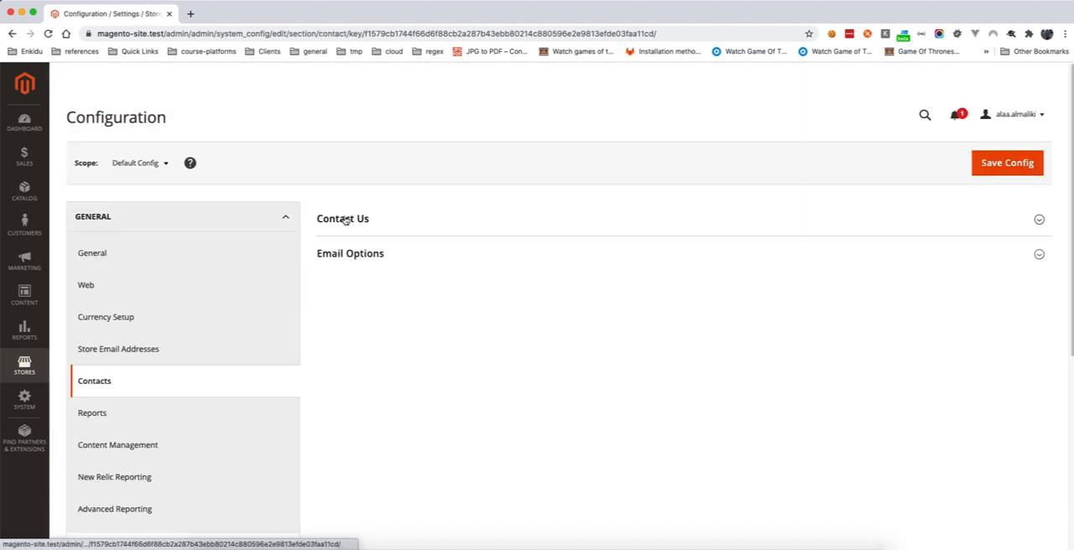
left_click(345, 220)
left_click(350, 254)
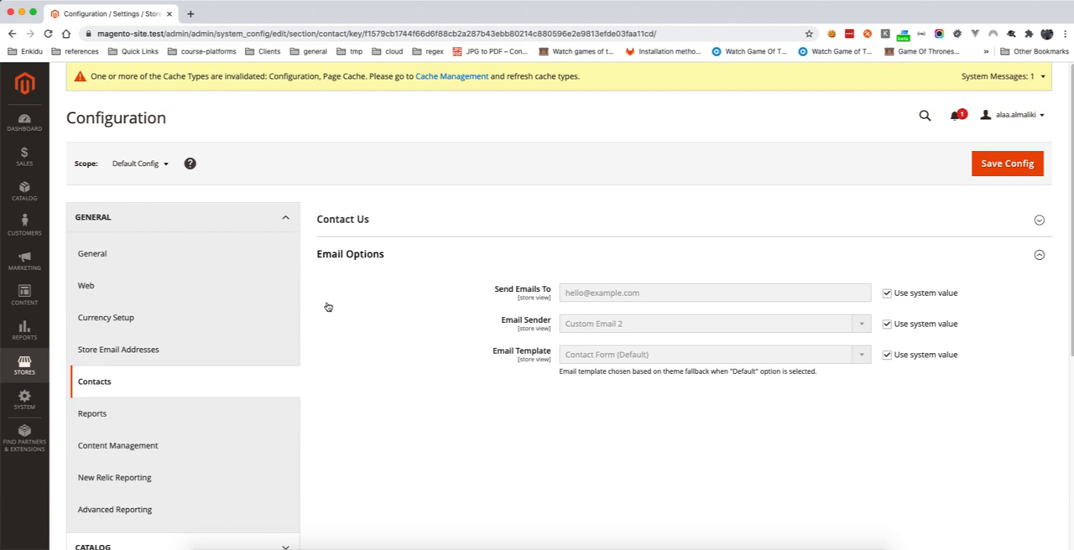
scroll(176, 376, "down", 2)
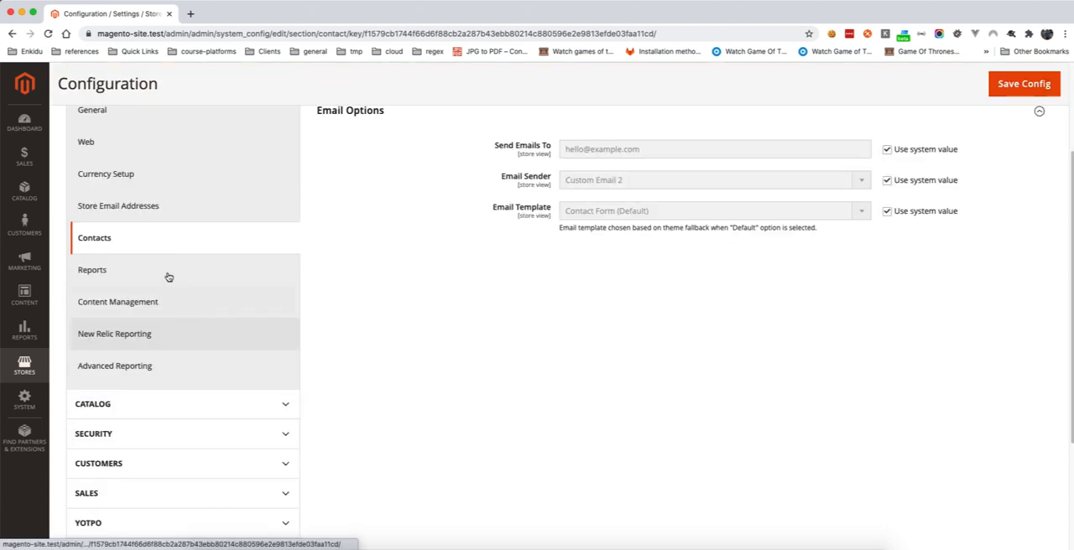
left_click(162, 304)
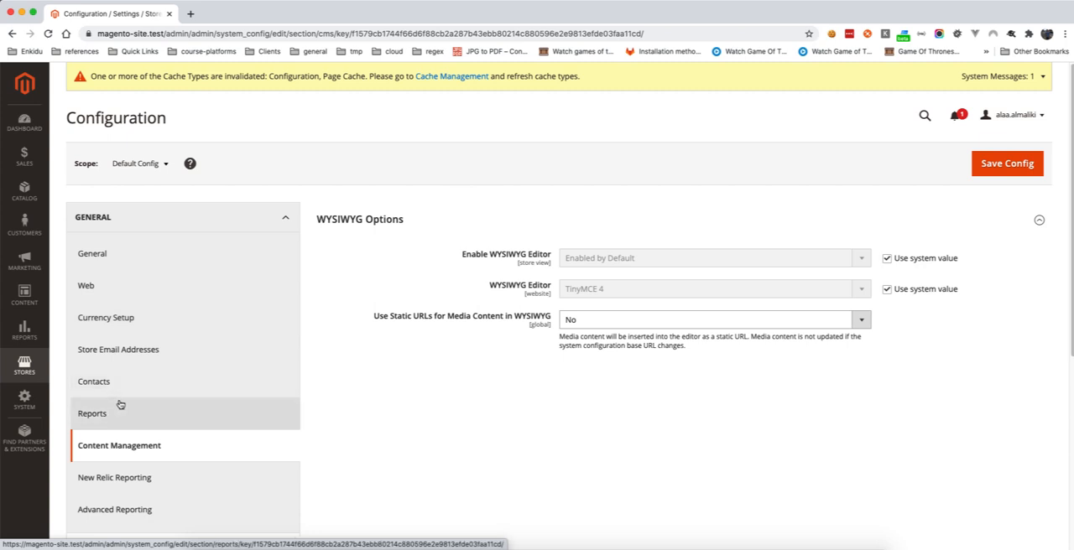
scroll(411, 301, "down", 1)
scroll(277, 260, "down", 3)
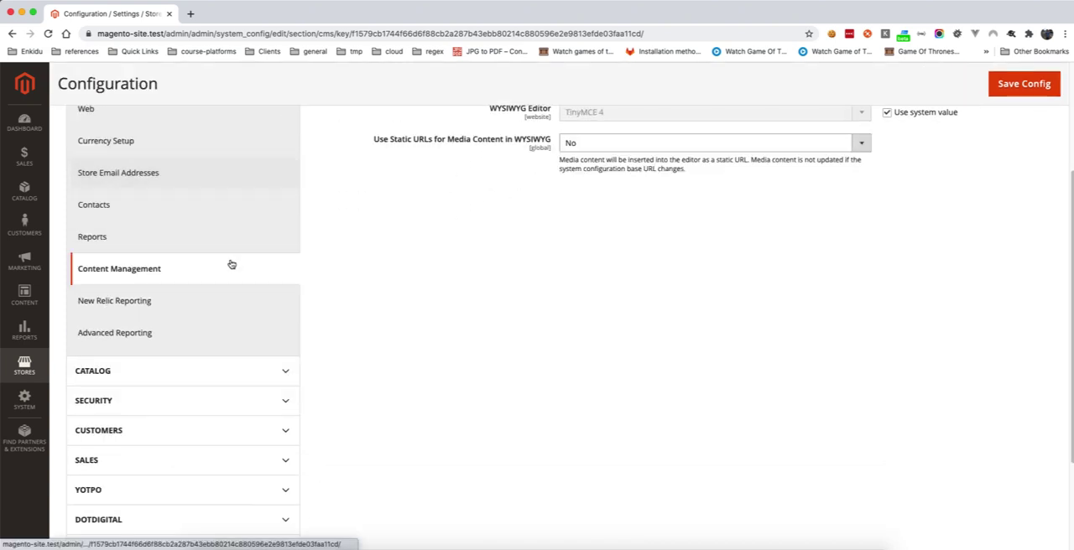
left_click(177, 369)
scroll(168, 370, "down", 1)
Step: In Catalog > Storefront, unlock List Mode, keep Grid (default) / List, and reload to restore the system value
left_click(143, 393)
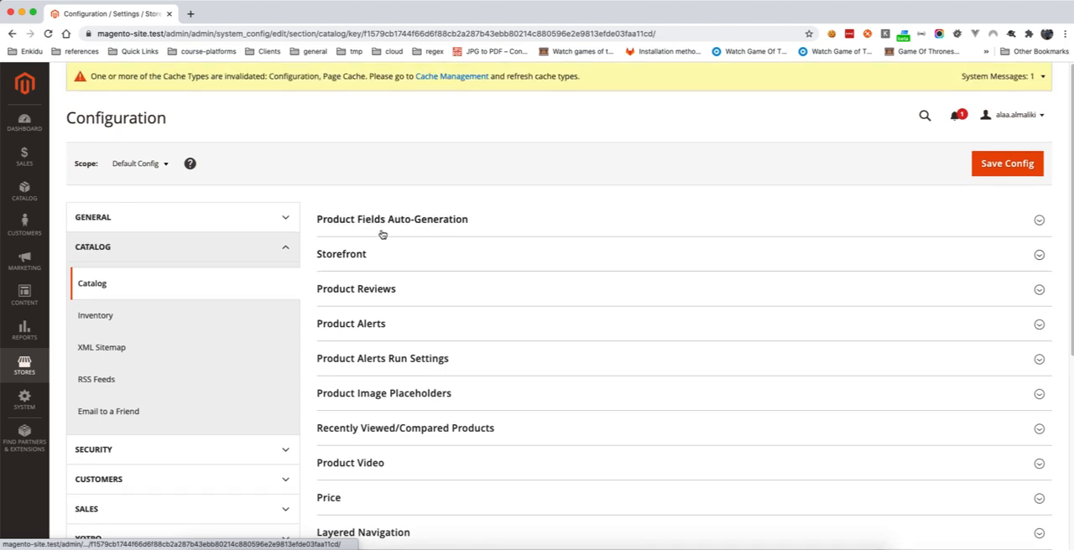
scroll(485, 295, "down", 1)
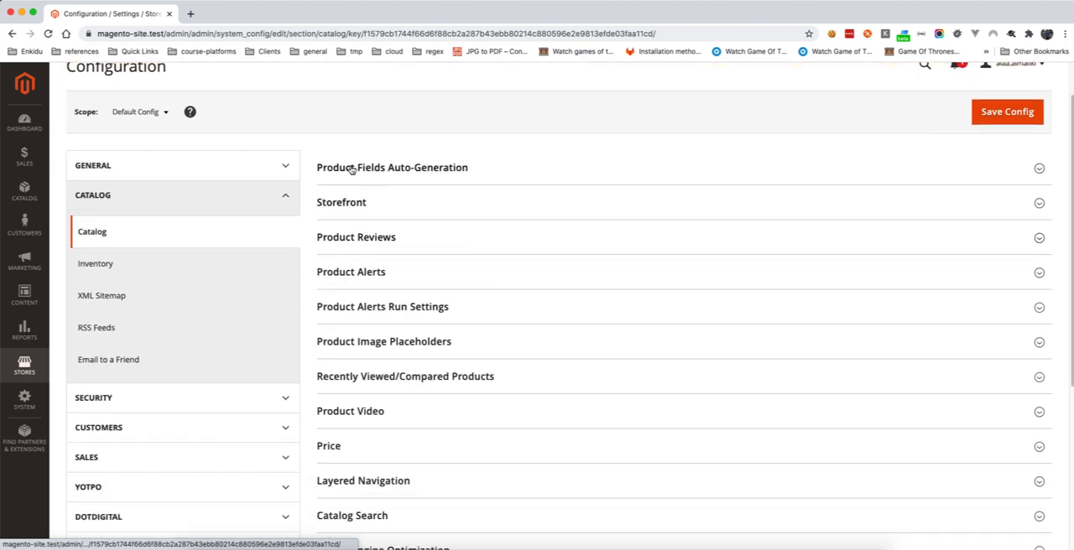
left_click(351, 219)
left_click(351, 170)
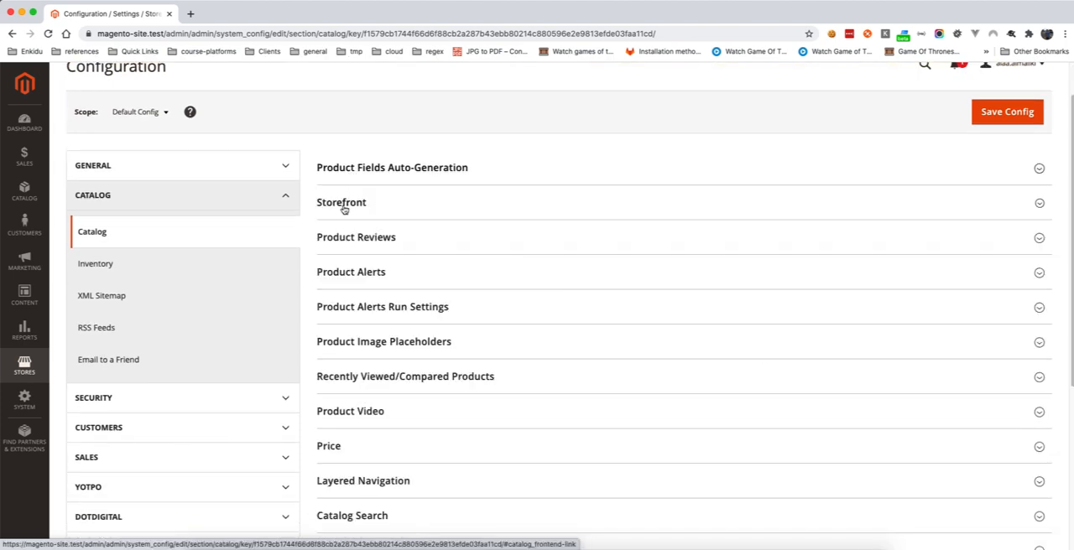
left_click(343, 206)
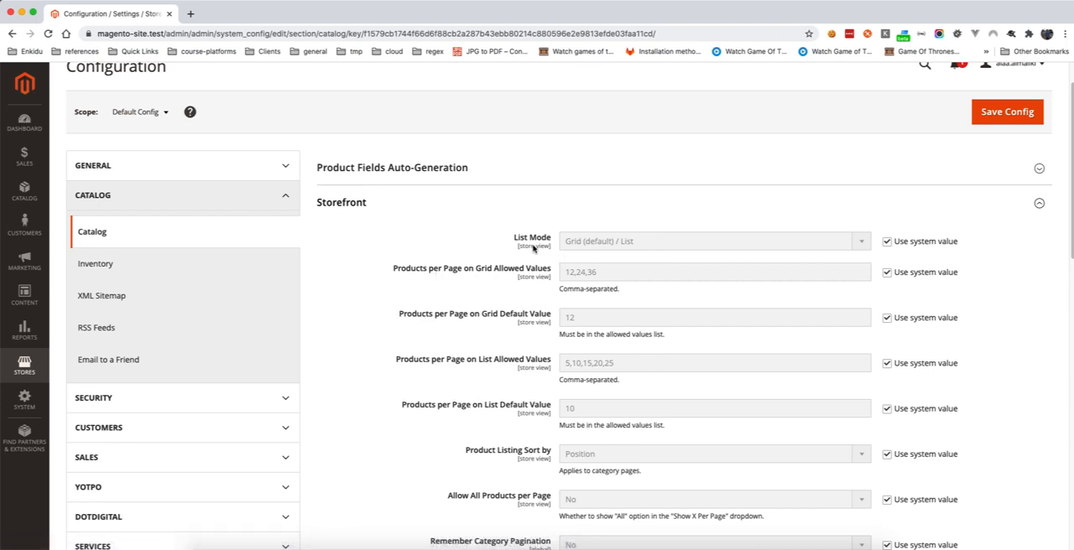
left_click(886, 242)
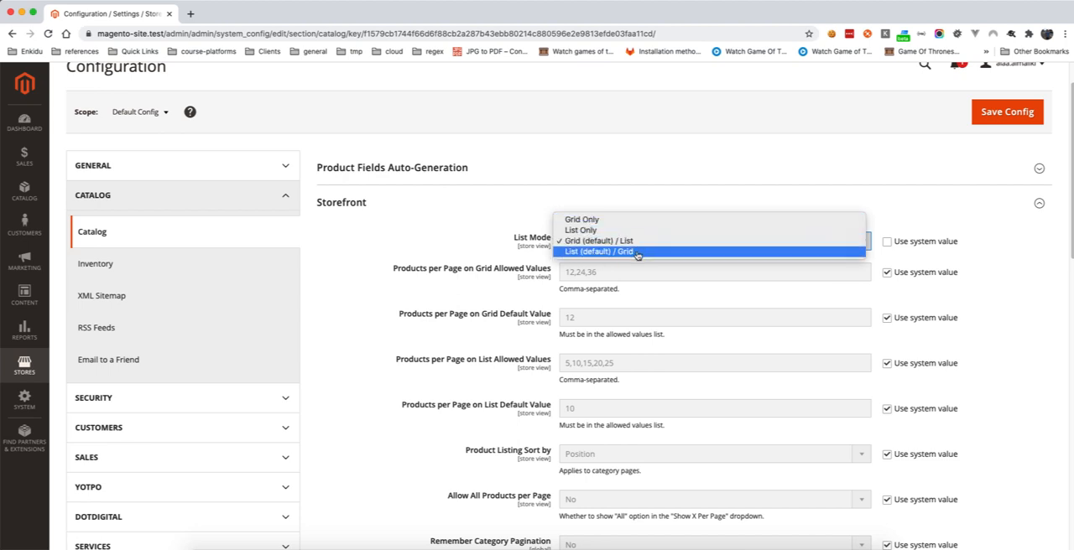
left_click(382, 243)
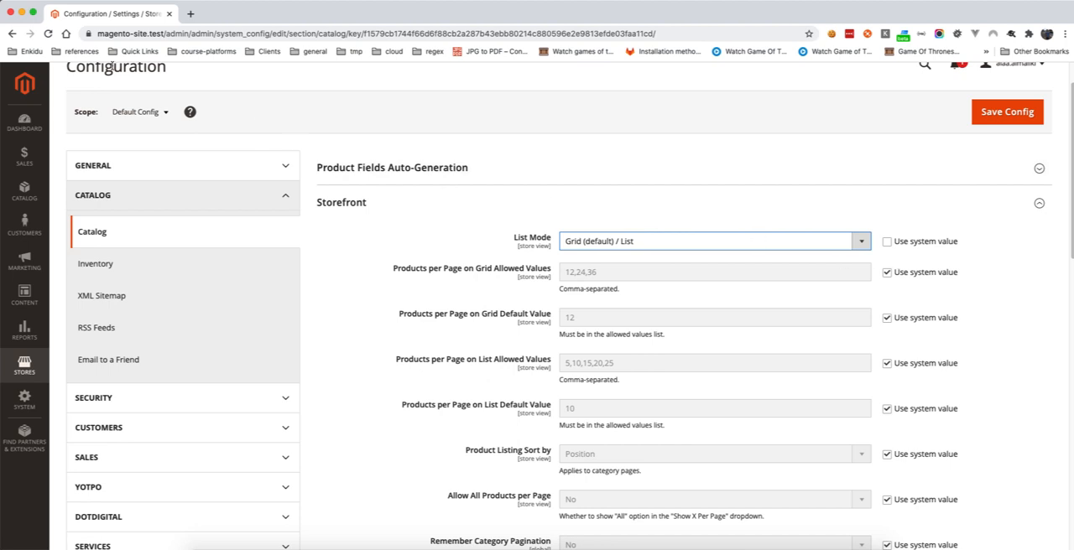
left_click(48, 34)
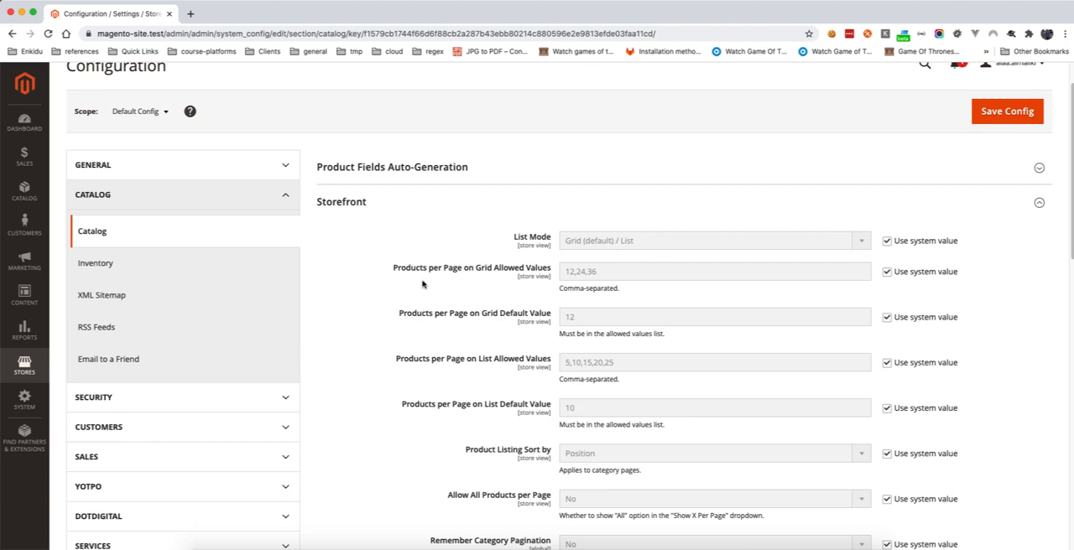
scroll(471, 279, "down", 3)
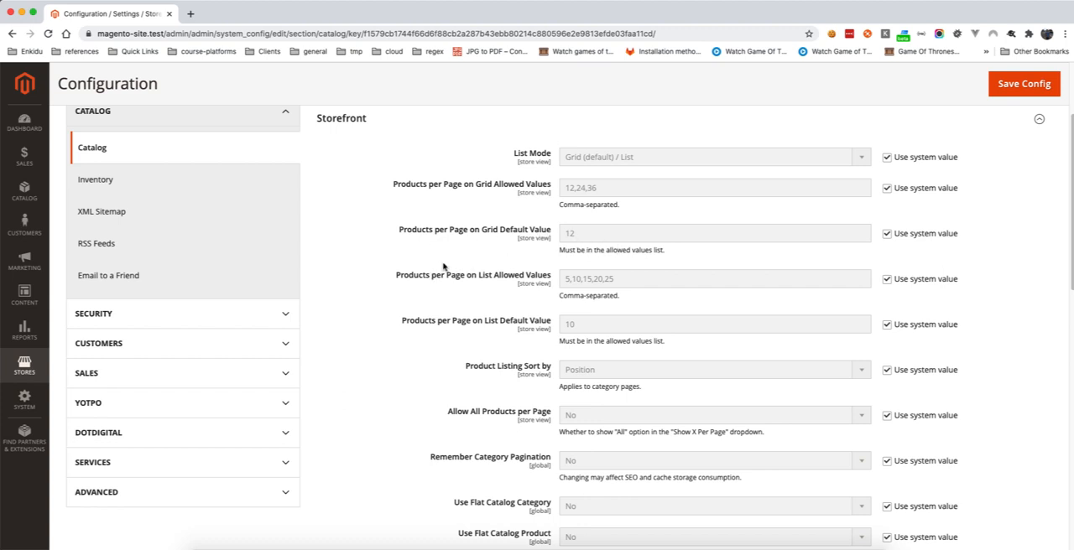
scroll(444, 267, "down", 3)
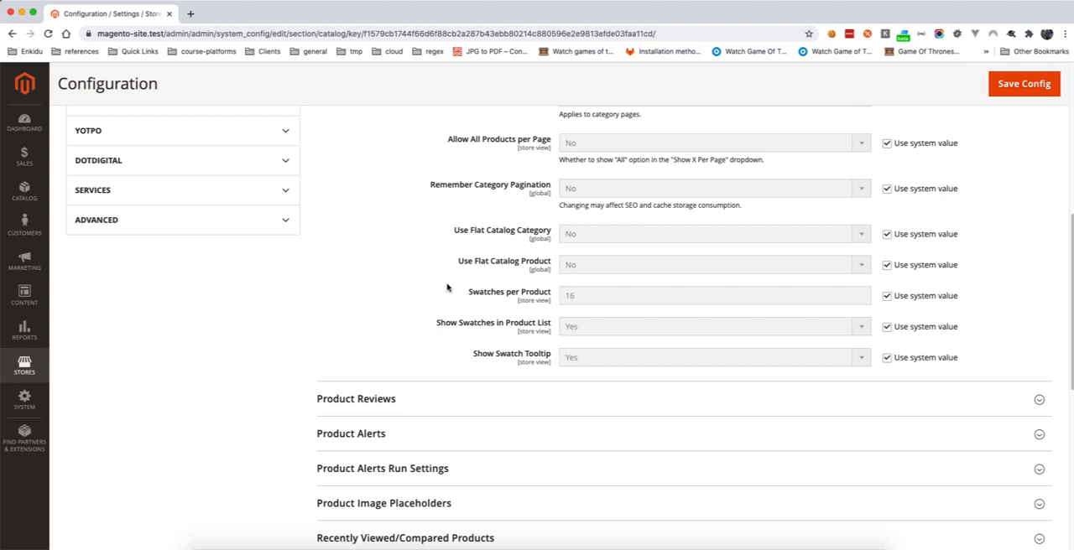
Step: Look over Product Reviews, Product Alerts, Product Image Placeholders and Product Video groups without changes
left_click_drag(453, 233, 534, 264)
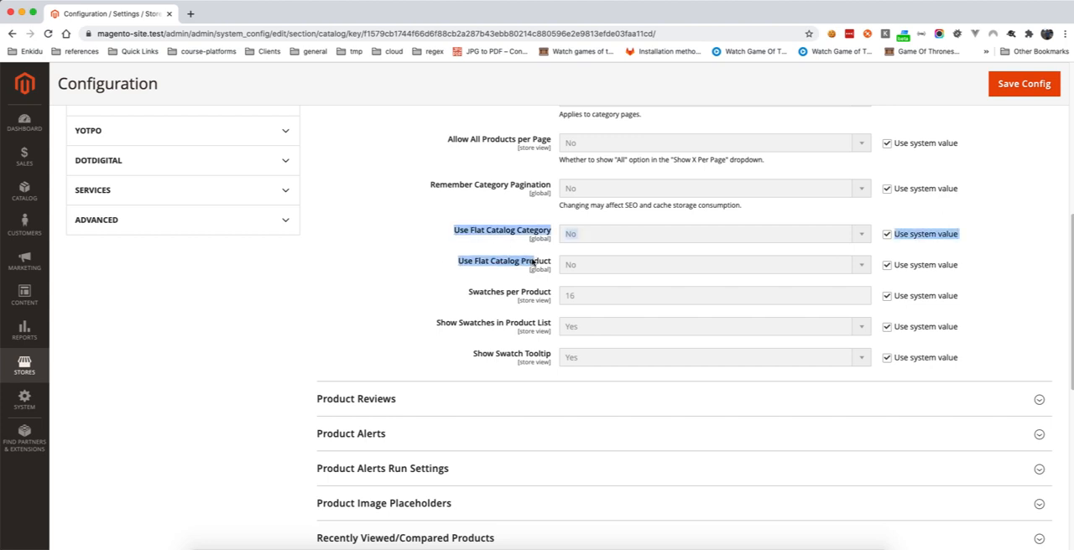
left_click(433, 273)
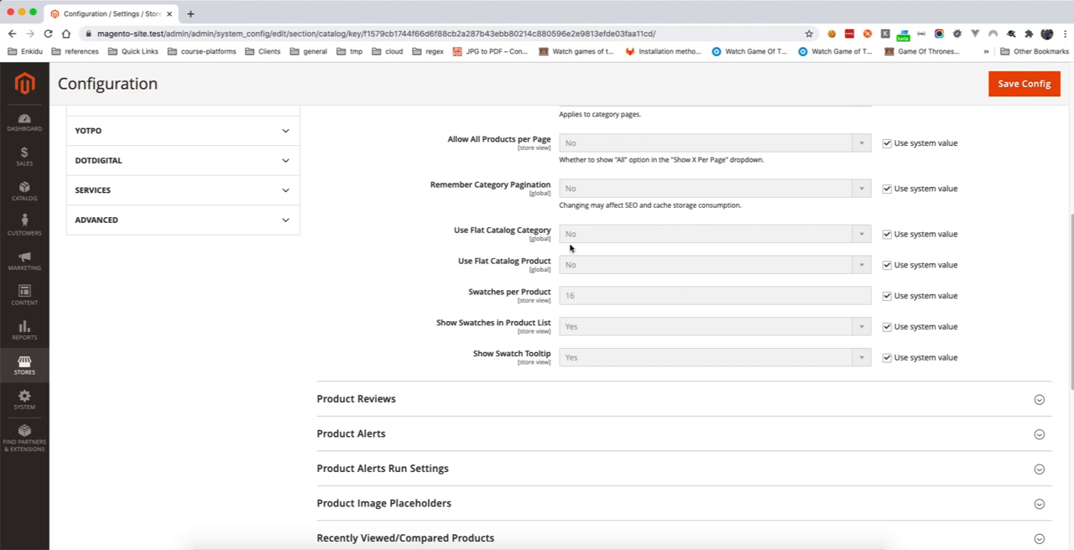
scroll(401, 280, "down", 3)
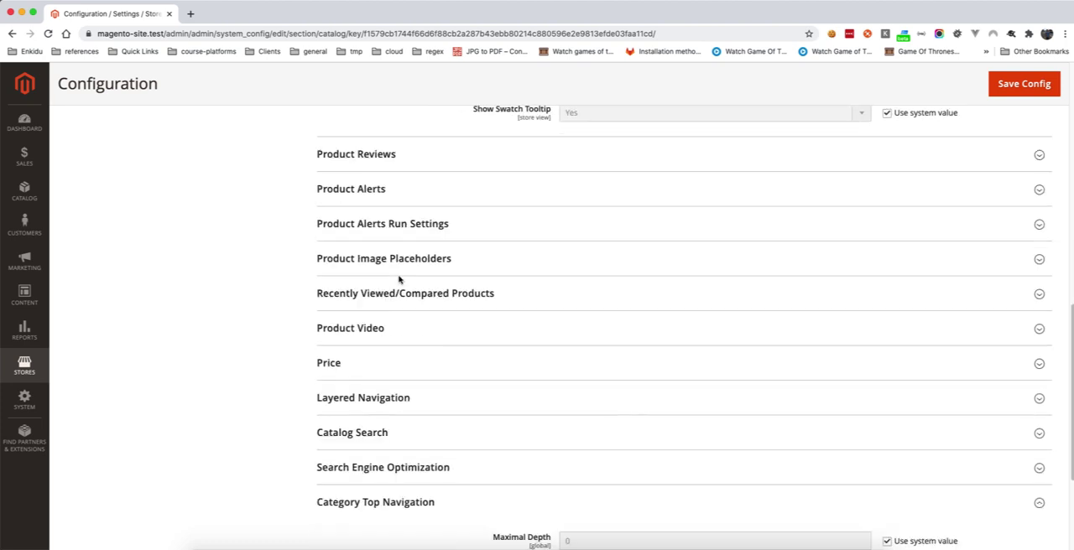
left_click(367, 165)
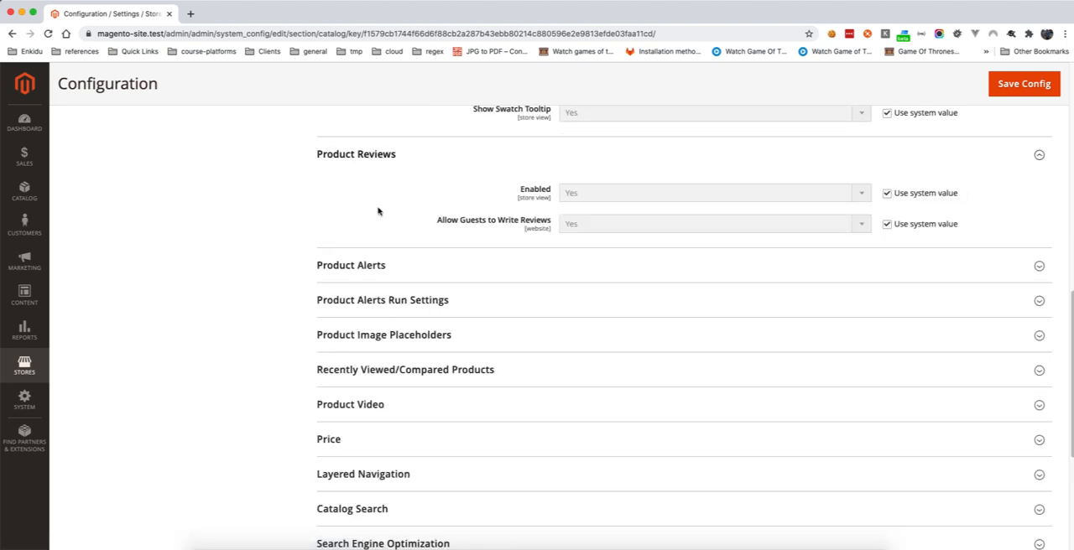
left_click(356, 160)
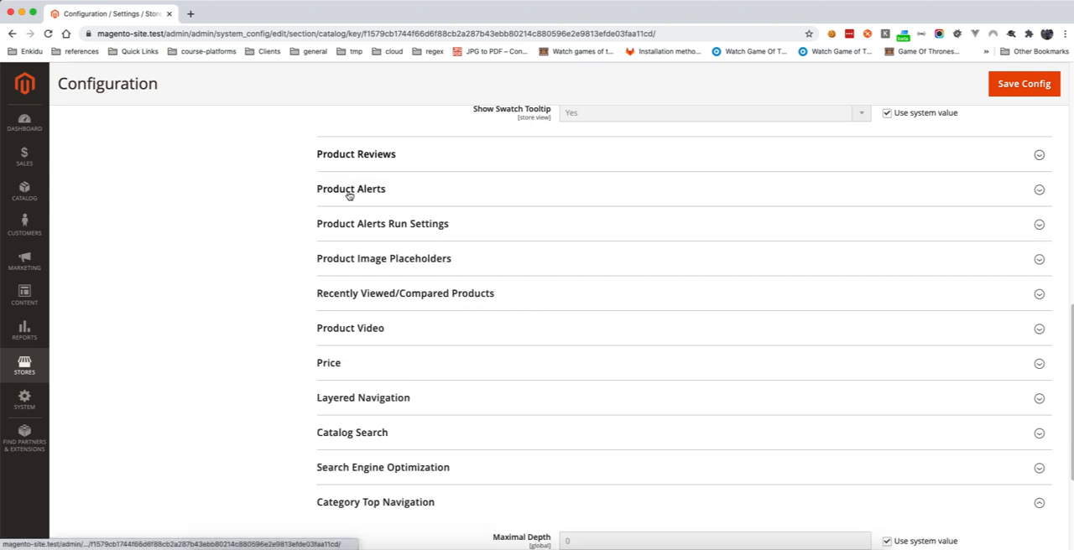
left_click(349, 196)
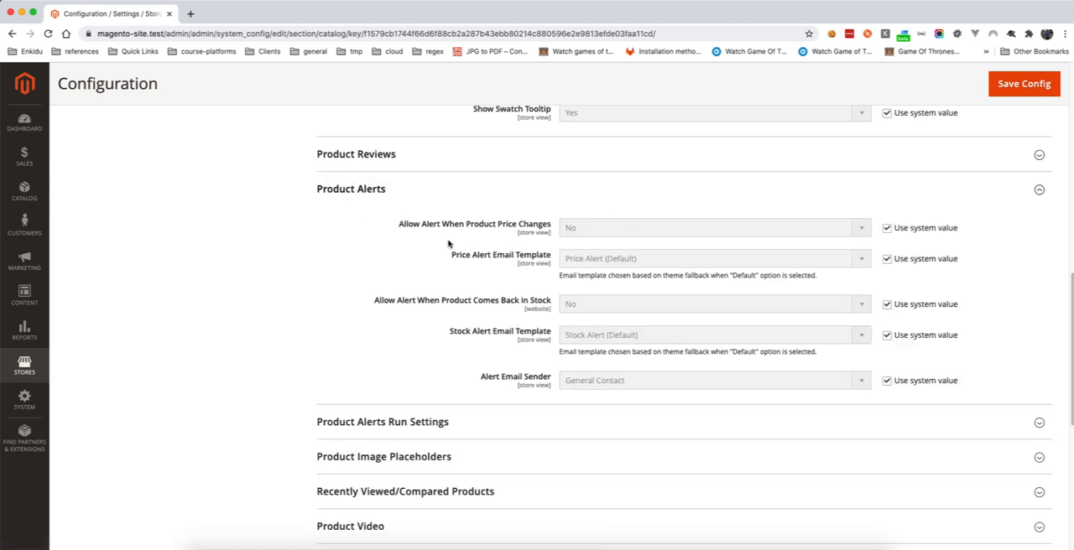
left_click(364, 202)
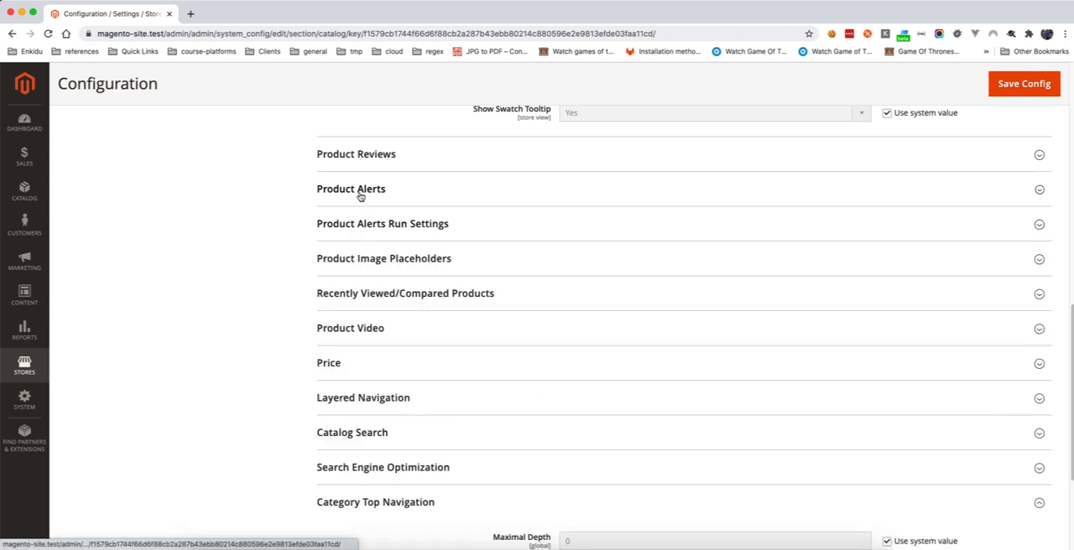
left_click(360, 196)
left_click(360, 196)
left_click(364, 260)
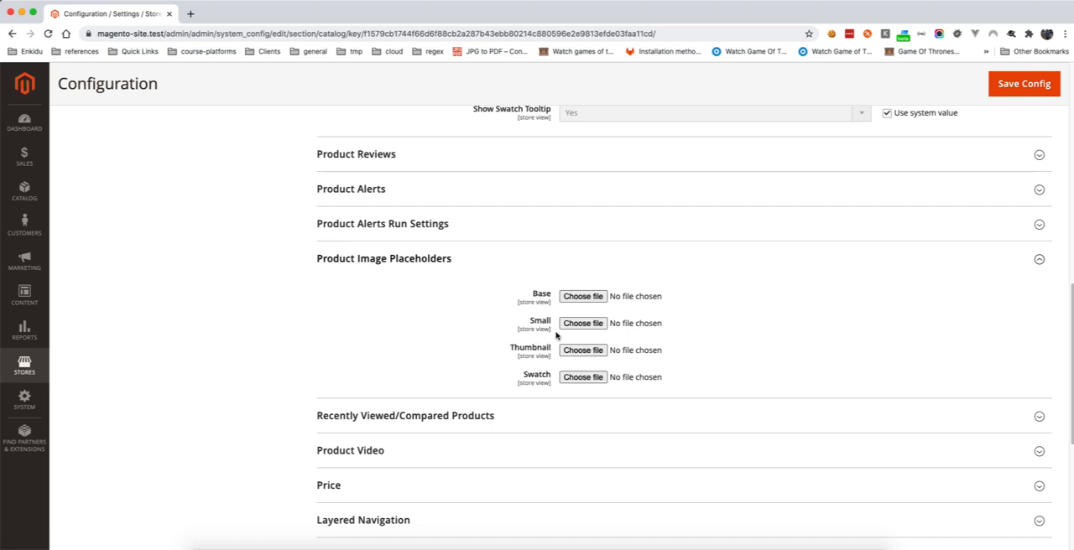
left_click(379, 262)
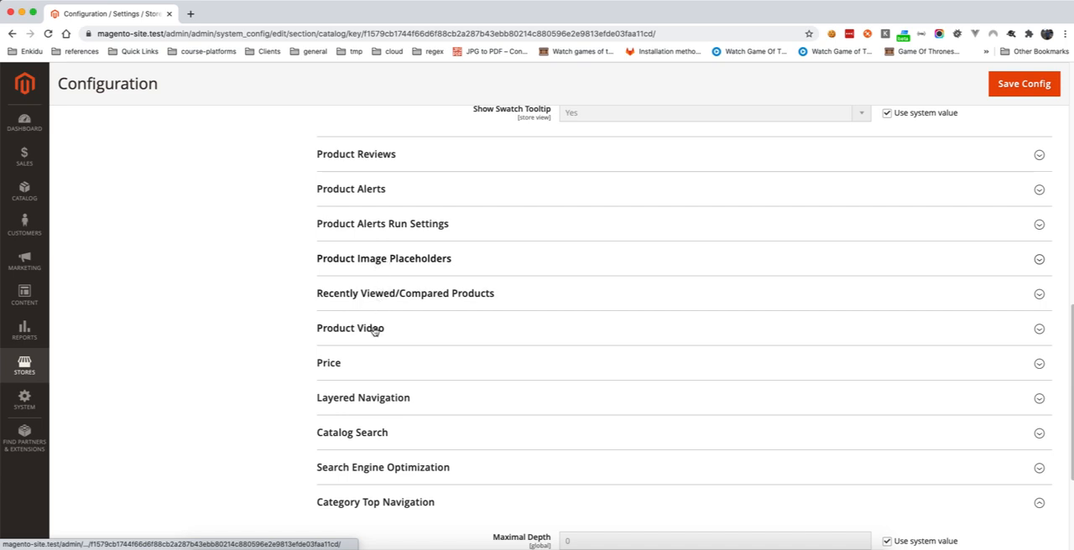
left_click(374, 330)
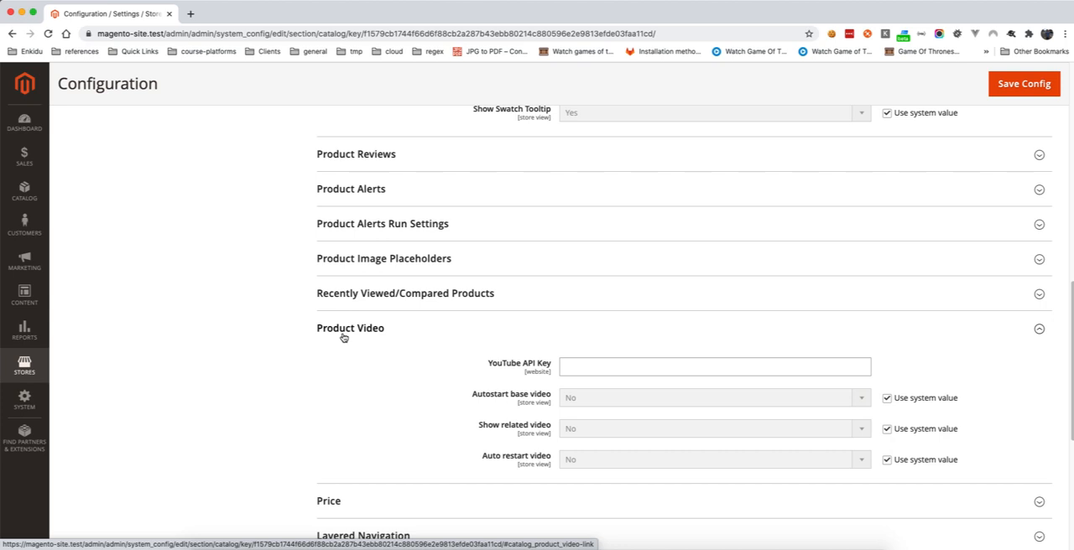
Step: In the Price group keep Catalog Price Scope as Global, then expand Layered Navigation
left_click(344, 332)
scroll(243, 335, "down", 1)
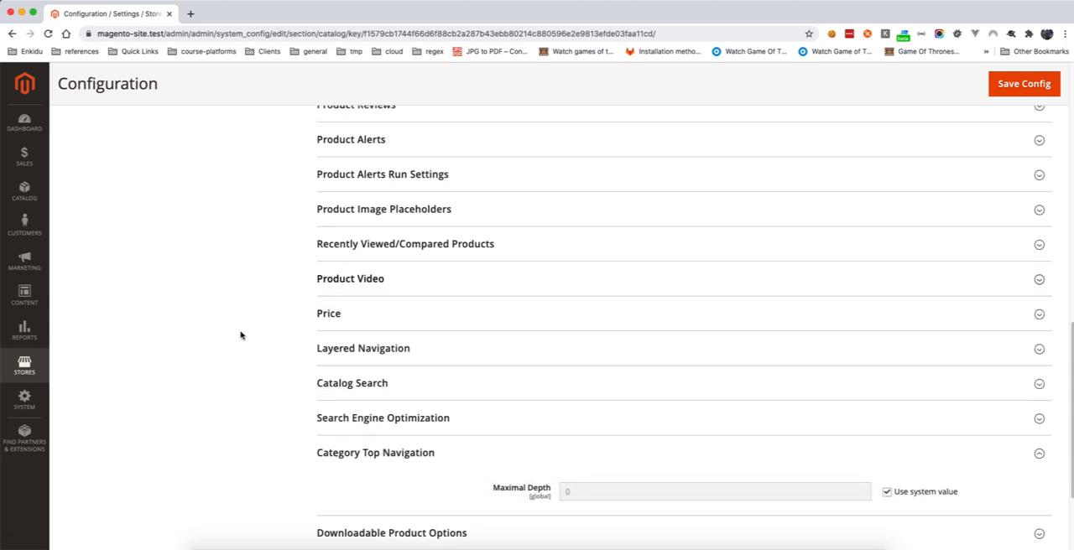
left_click(326, 316)
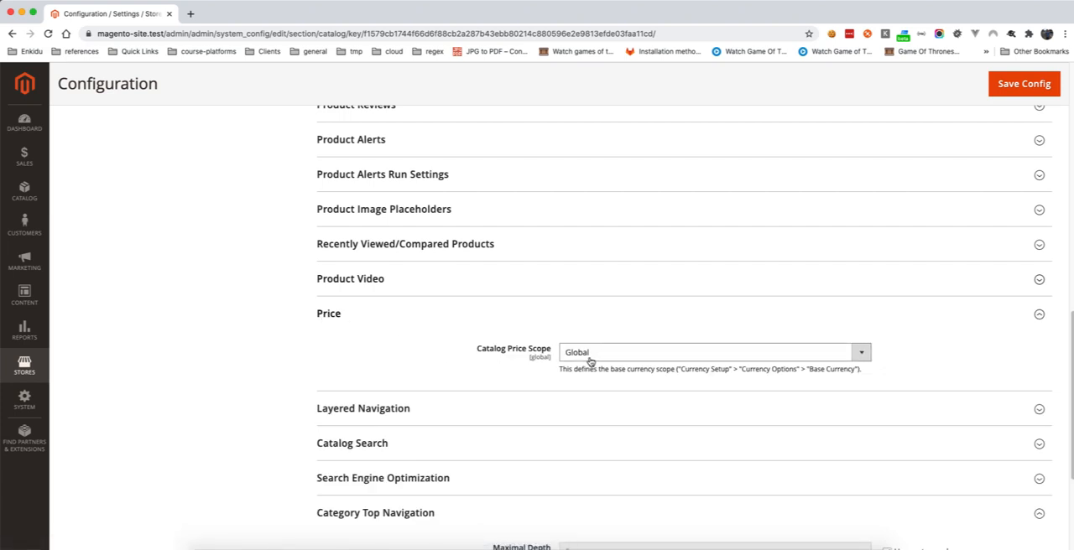
left_click(590, 355)
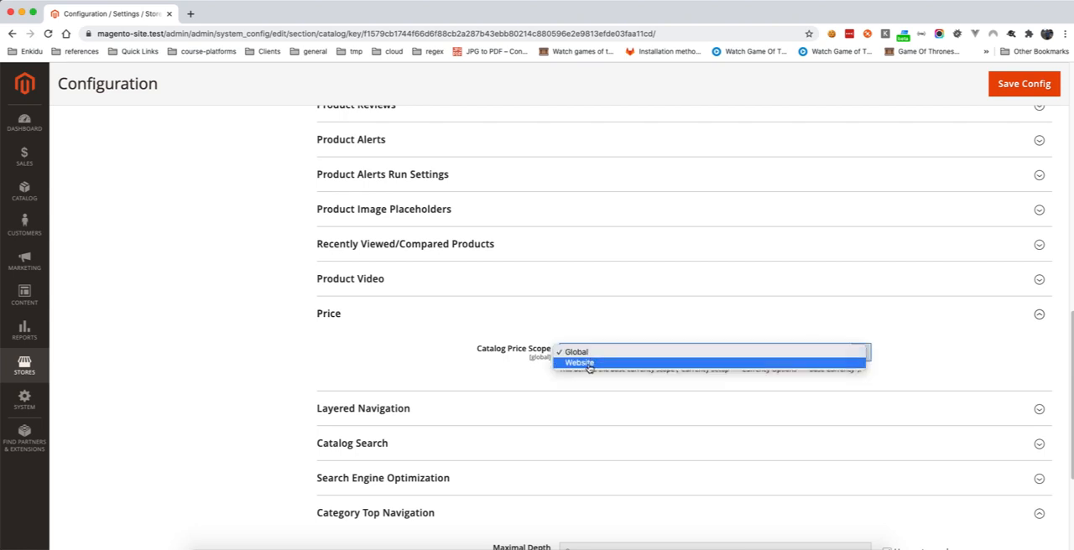
left_click(326, 319)
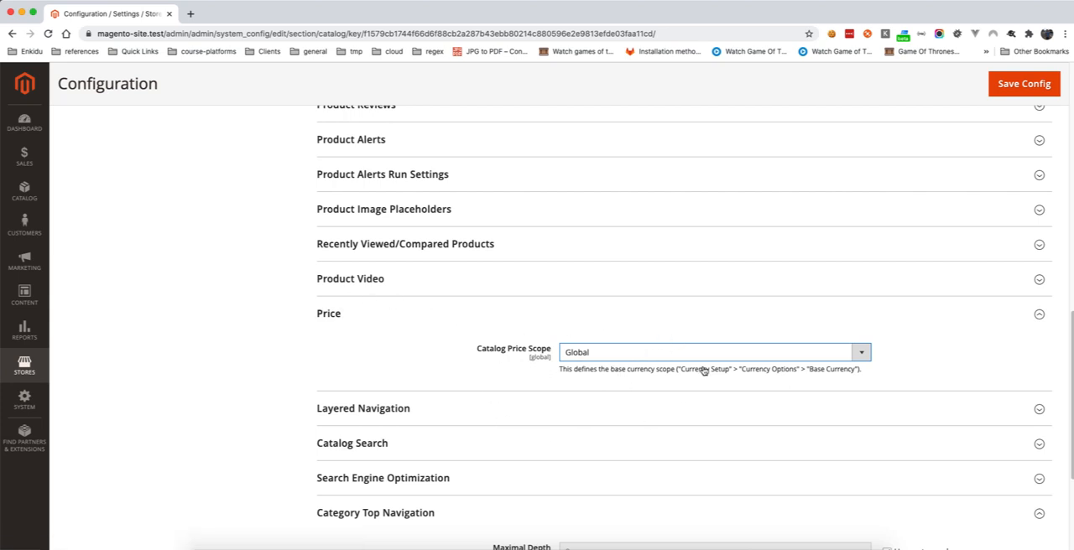
left_click(335, 314)
left_click(352, 349)
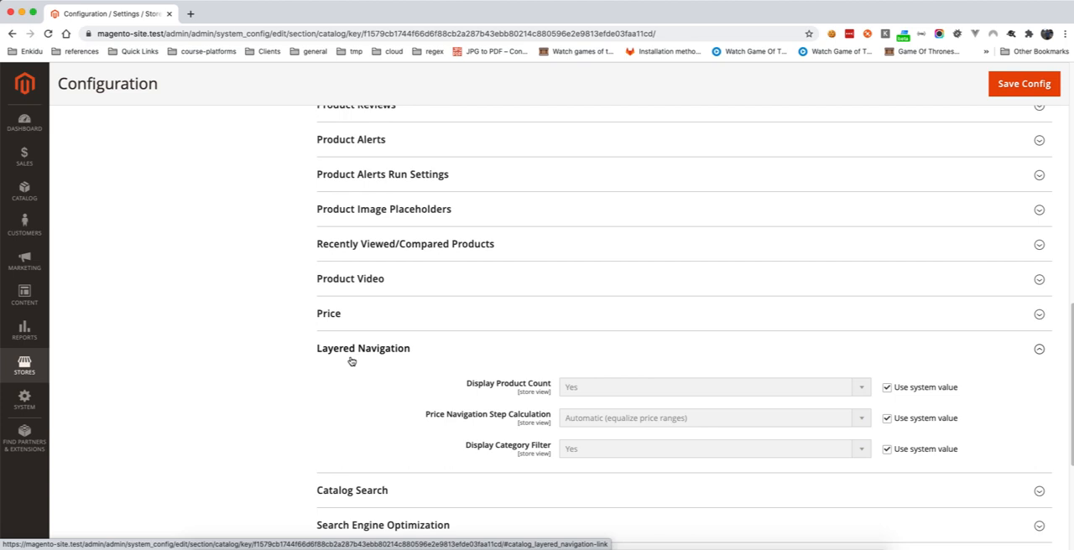
Step: In Catalog Search, note query lengths (max 128) and run a successful Elasticsearch Test Connection
left_click(351, 359)
scroll(302, 382, "down", 3)
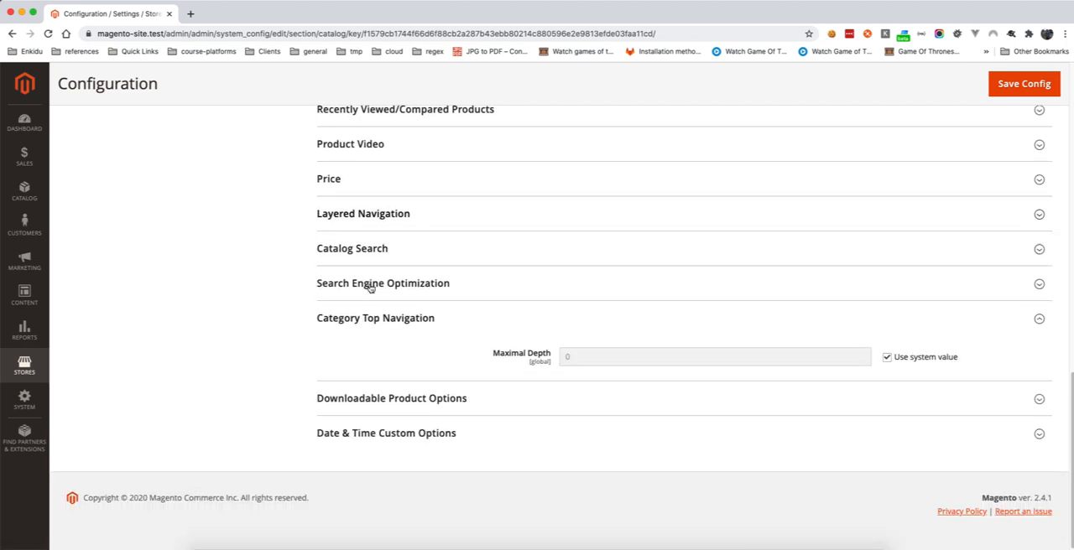
left_click(362, 255)
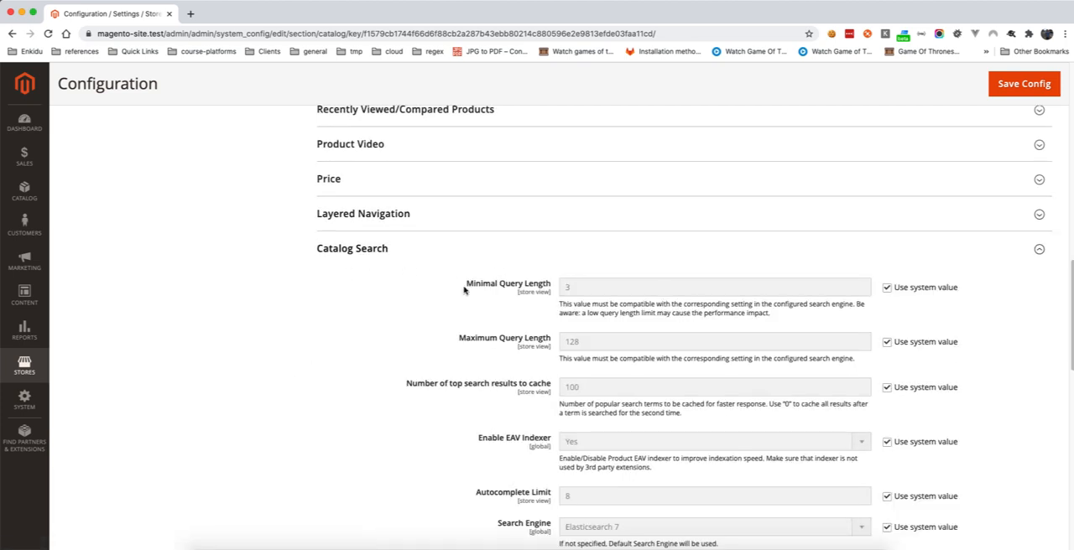
left_click_drag(462, 285, 555, 284)
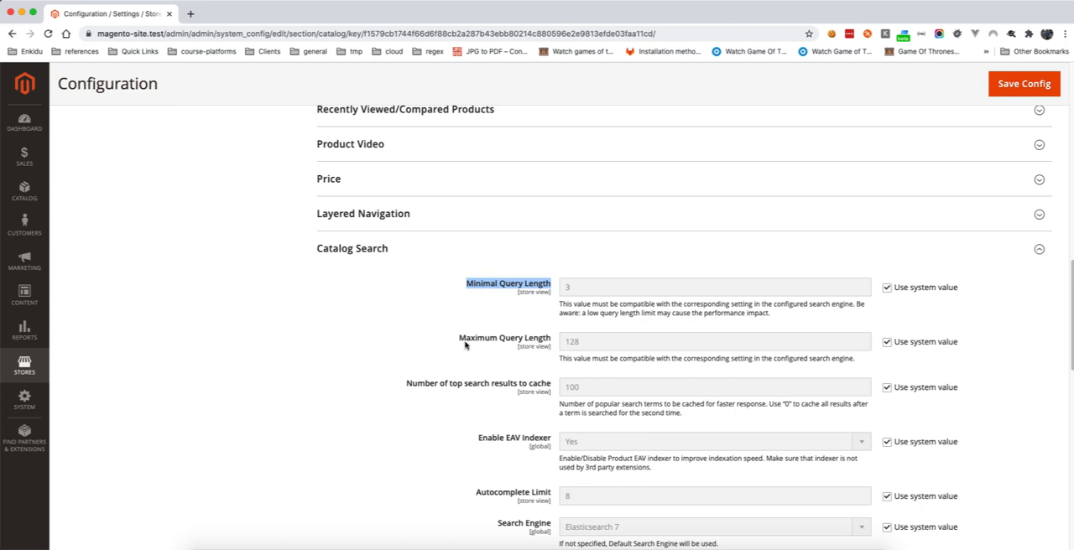
double_click(570, 342)
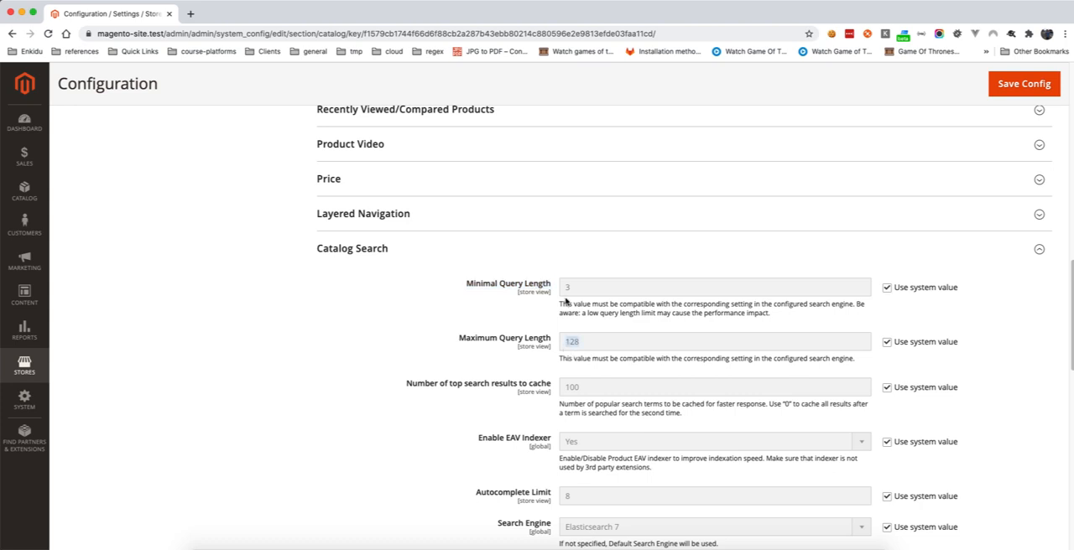
scroll(405, 395, "down", 1)
scroll(406, 396, "down", 4)
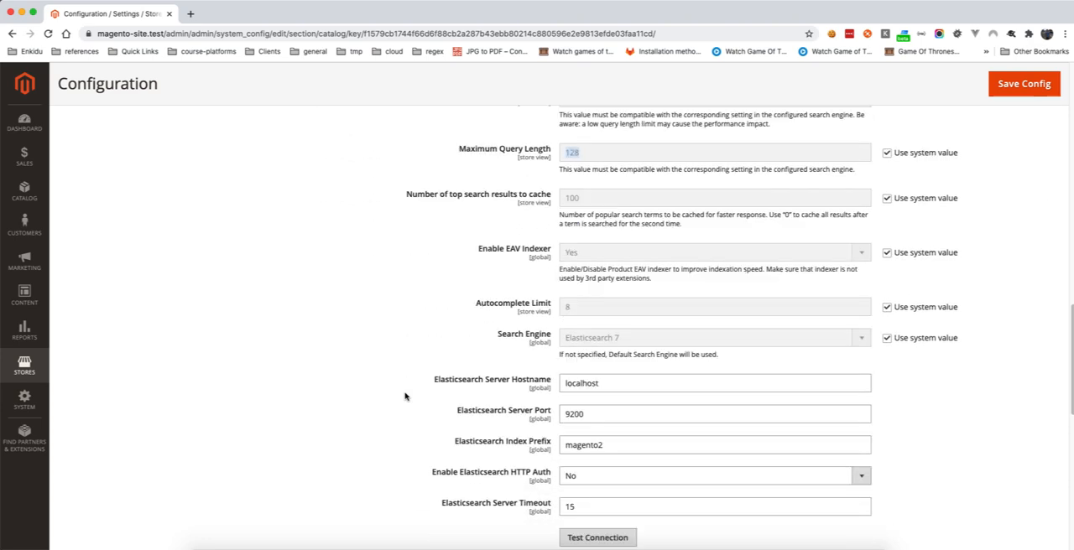
scroll(405, 395, "down", 2)
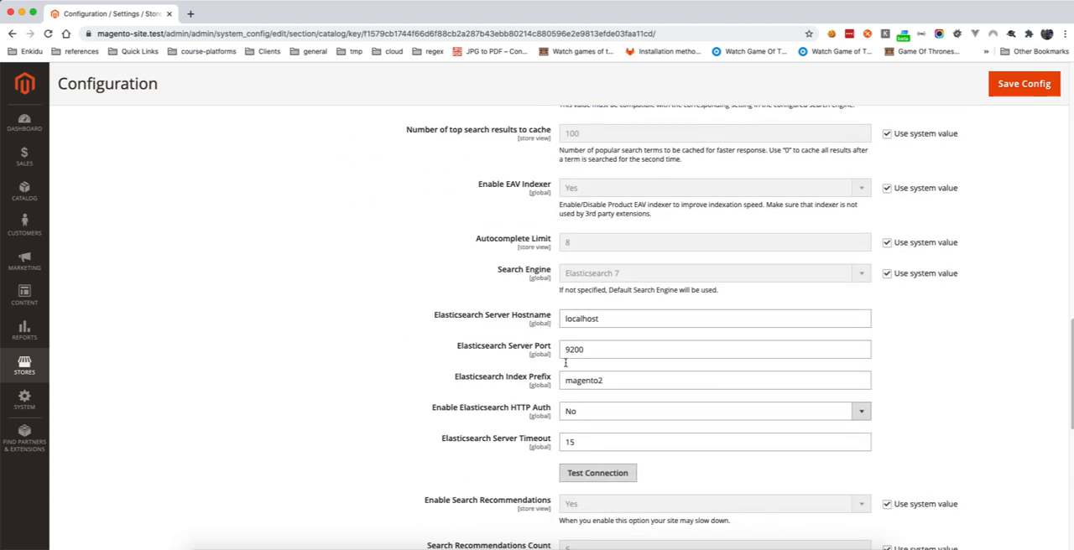
scroll(481, 356, "down", 3)
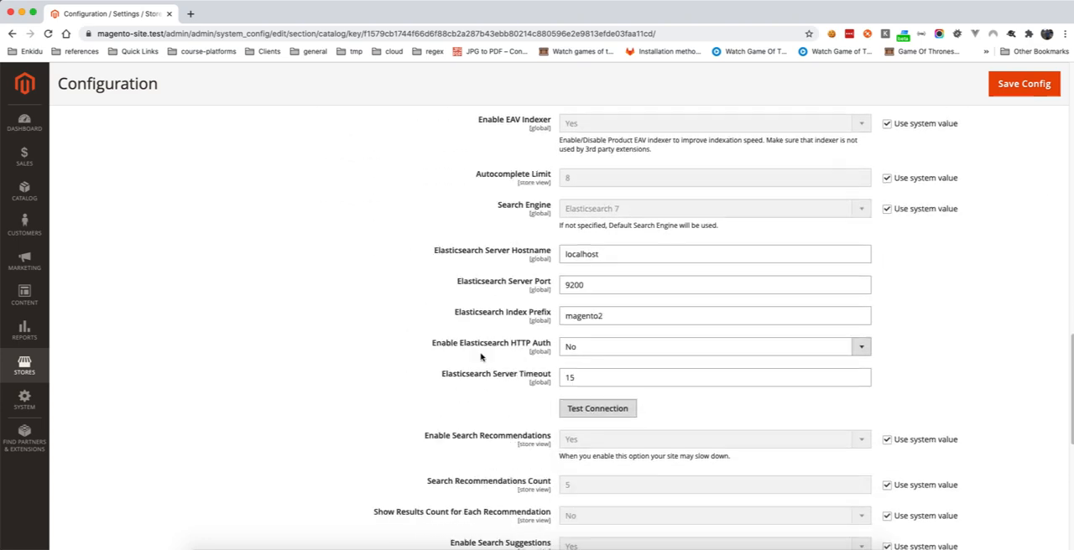
left_click(593, 356)
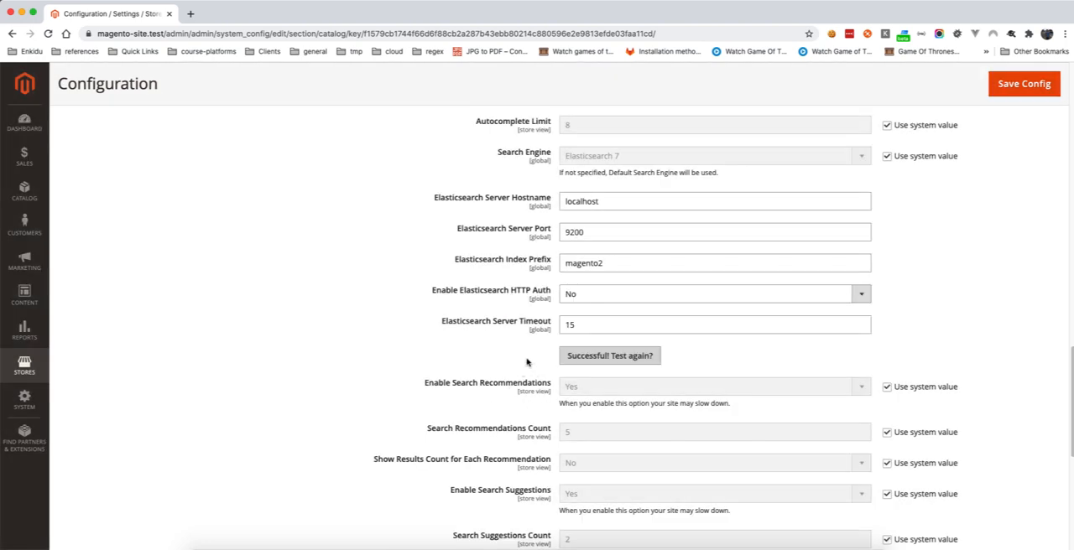
scroll(511, 364, "down", 5)
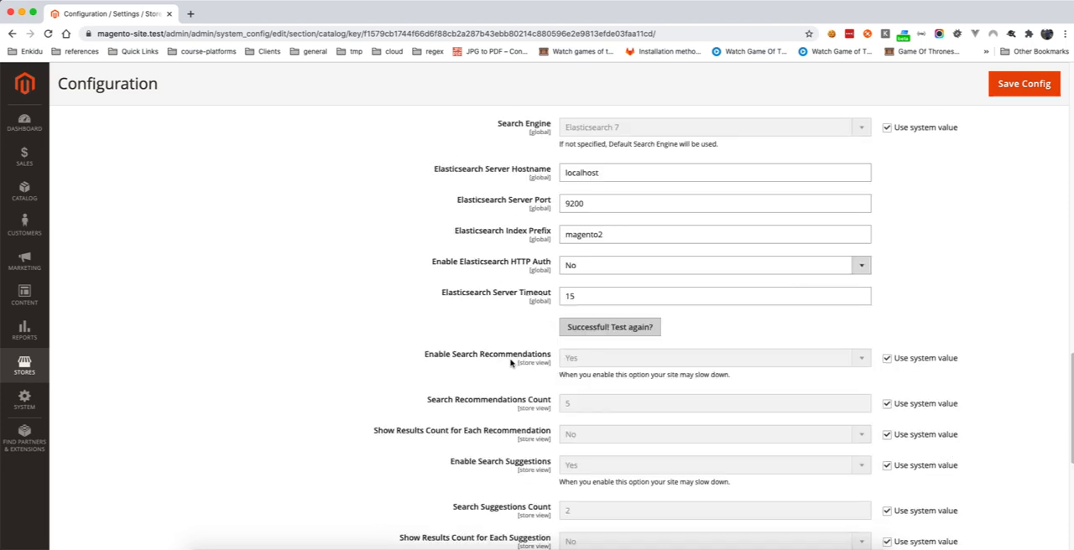
scroll(511, 364, "down", 4)
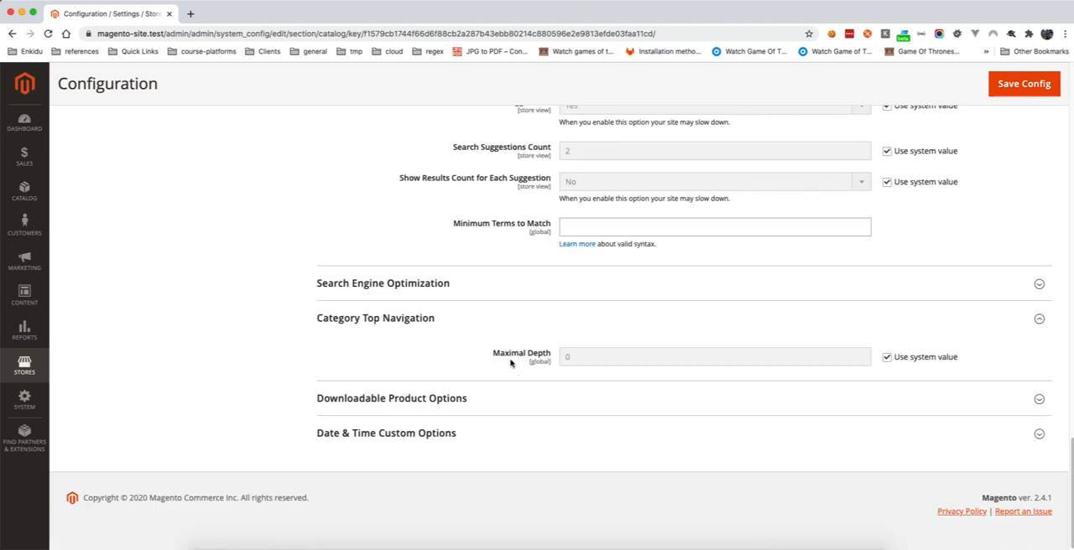
left_click(367, 284)
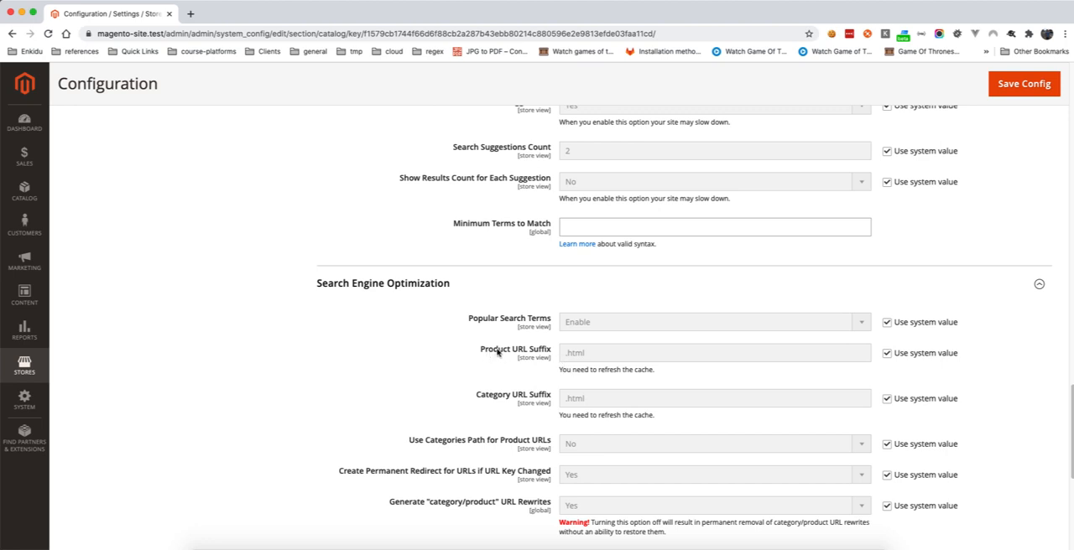
left_click(886, 353)
double_click(815, 354)
type("/")
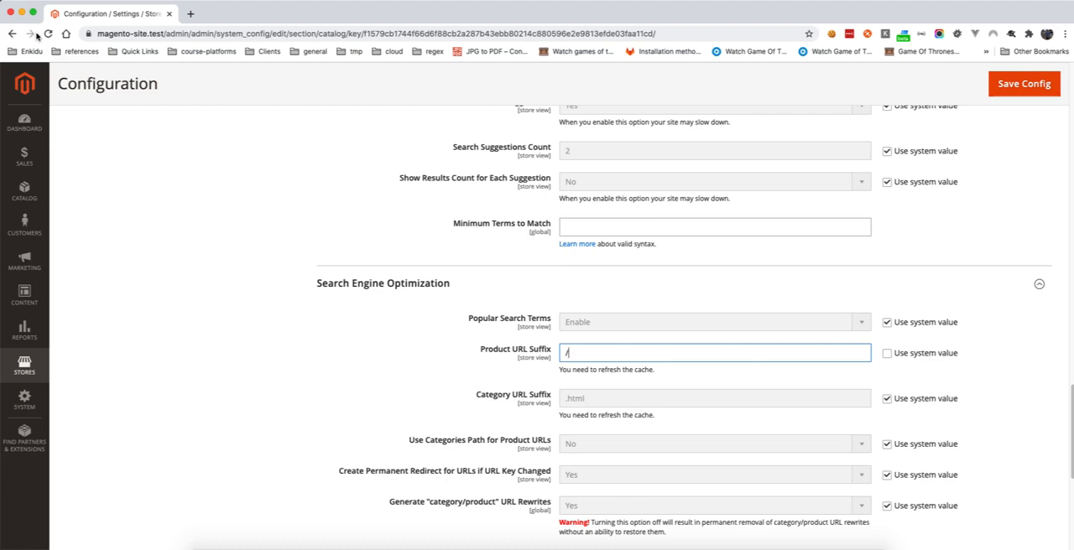
left_click(47, 34)
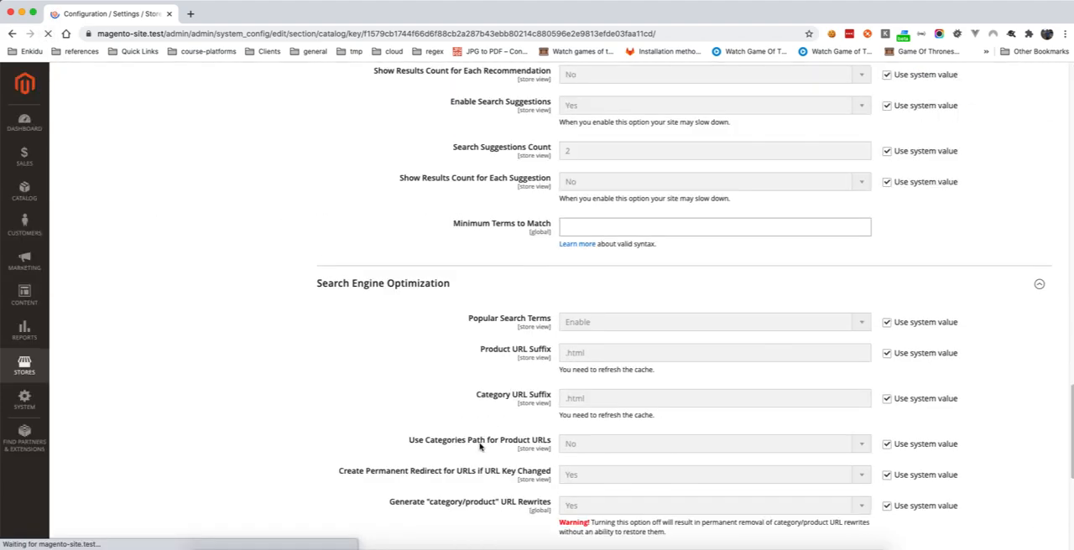
scroll(557, 380, "down", 4)
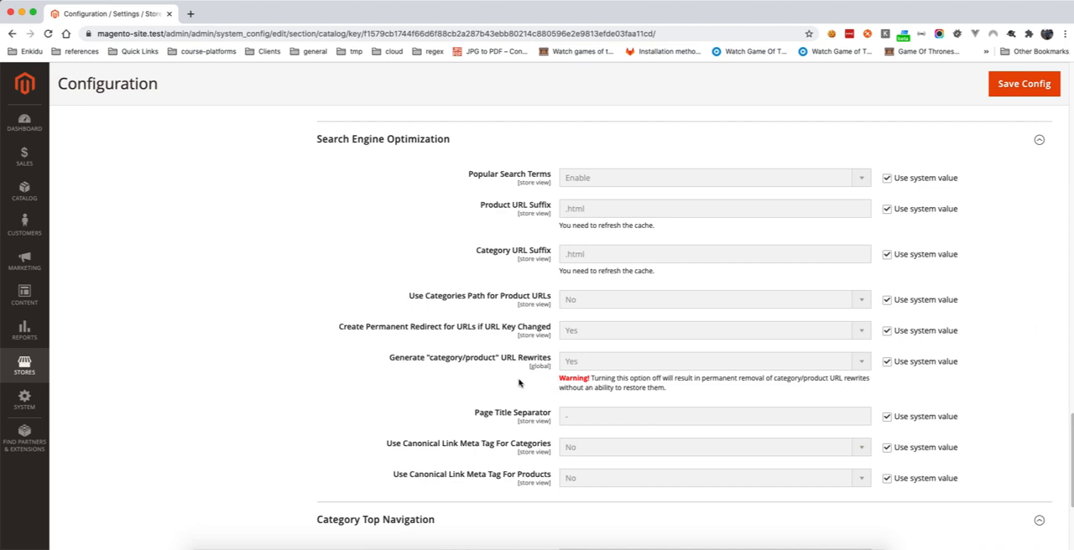
scroll(467, 377, "down", 1)
scroll(467, 377, "down", 1)
scroll(468, 377, "down", 1)
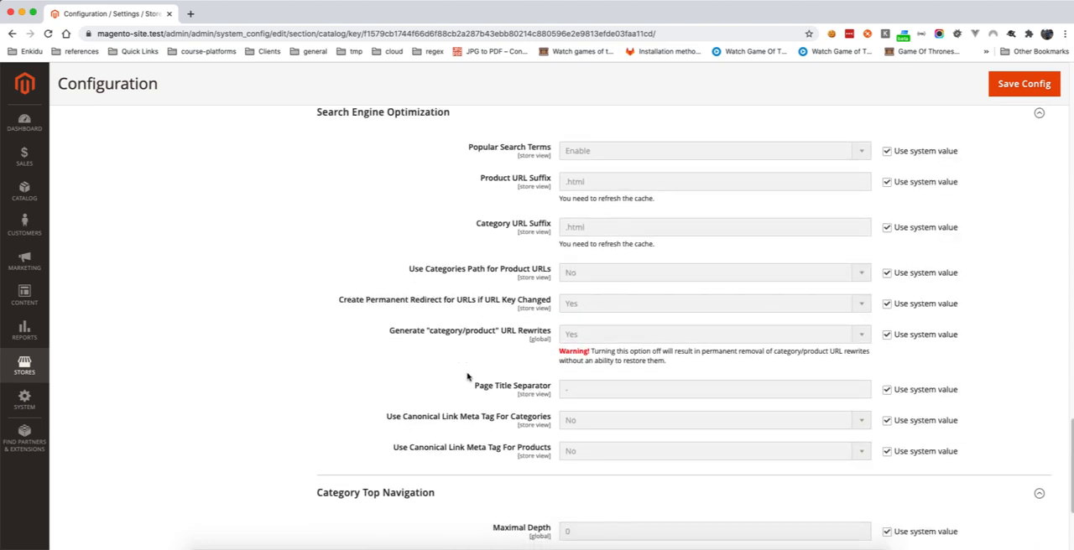
scroll(467, 377, "down", 3)
scroll(467, 377, "down", 3)
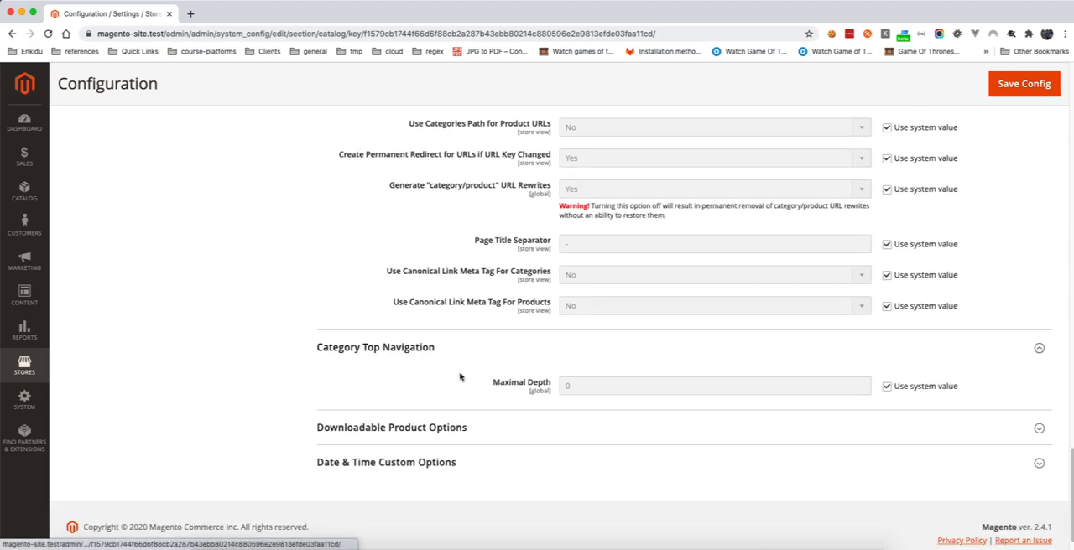
scroll(390, 369, "down", 1)
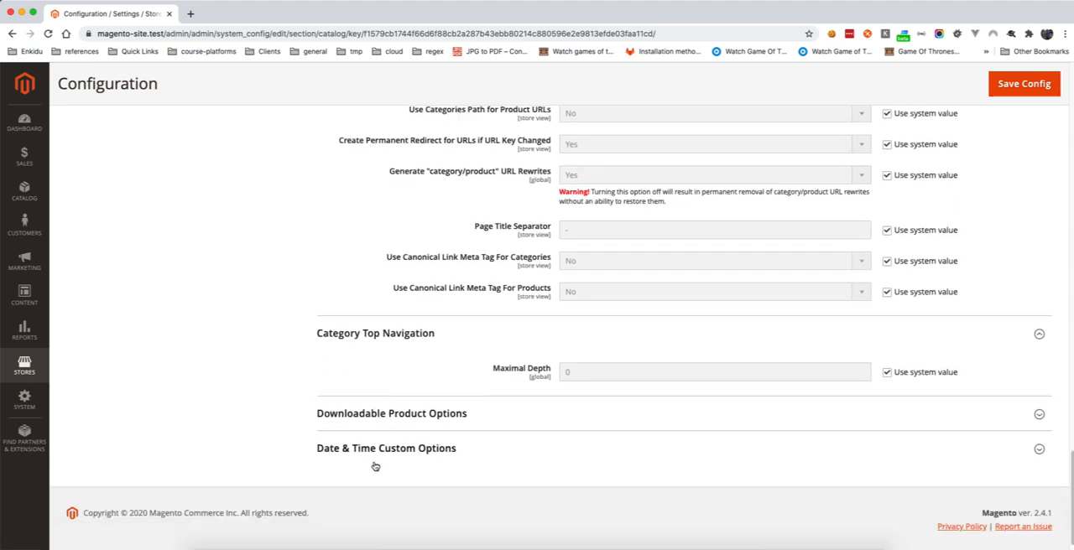
scroll(335, 285, "up", 5)
scroll(336, 285, "up", 8)
scroll(335, 286, "up", 5)
Step: On the Inventory page, review Stock Options and Product Stock Options unchanged
left_click(95, 261)
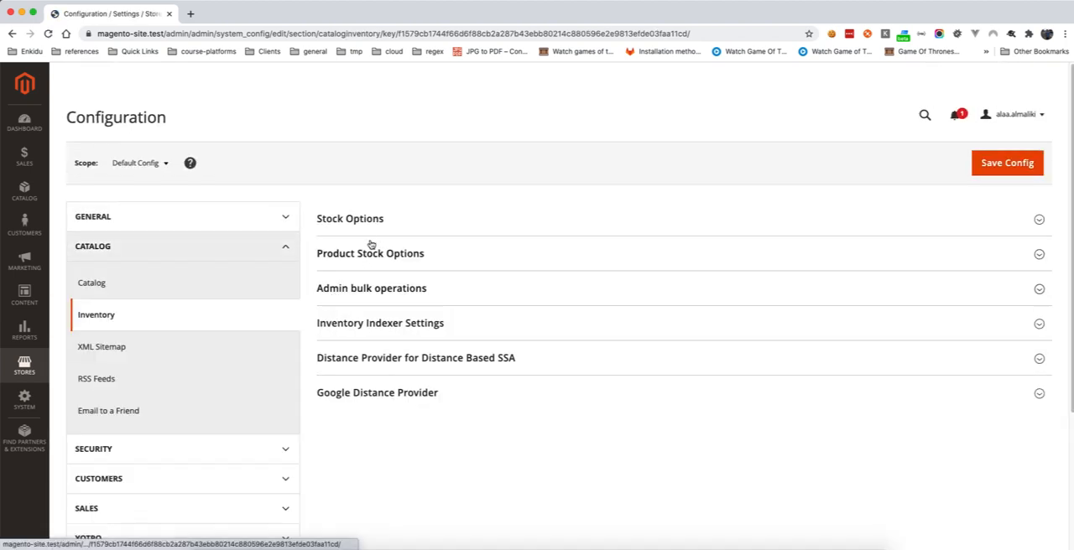
left_click(353, 219)
left_click(354, 223)
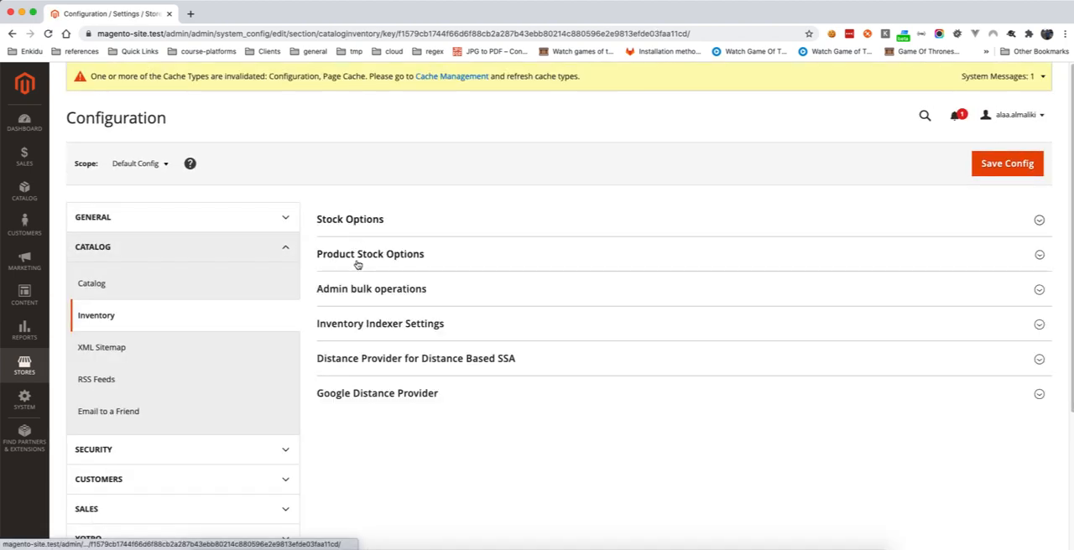
left_click(358, 256)
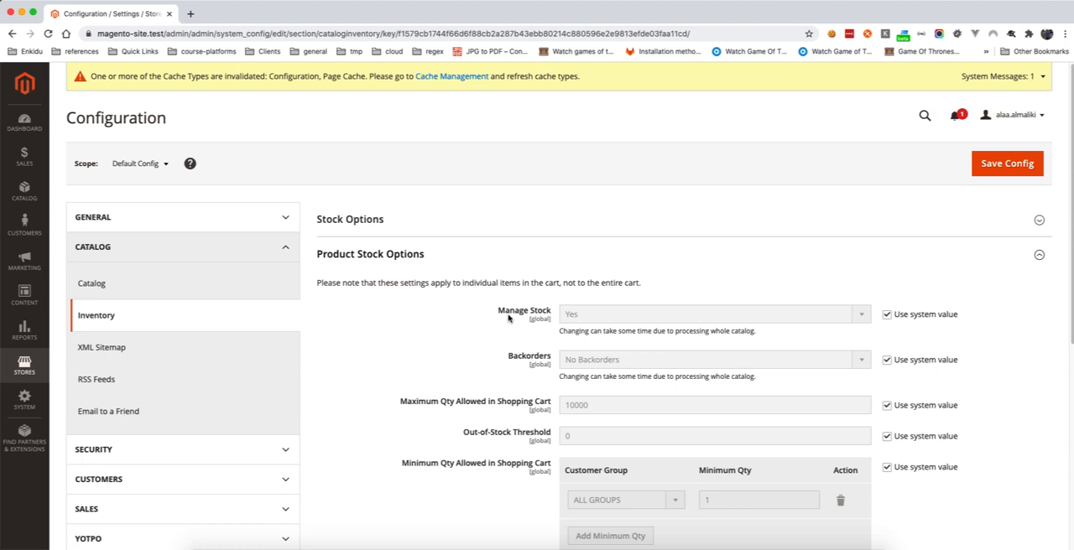
left_click(384, 255)
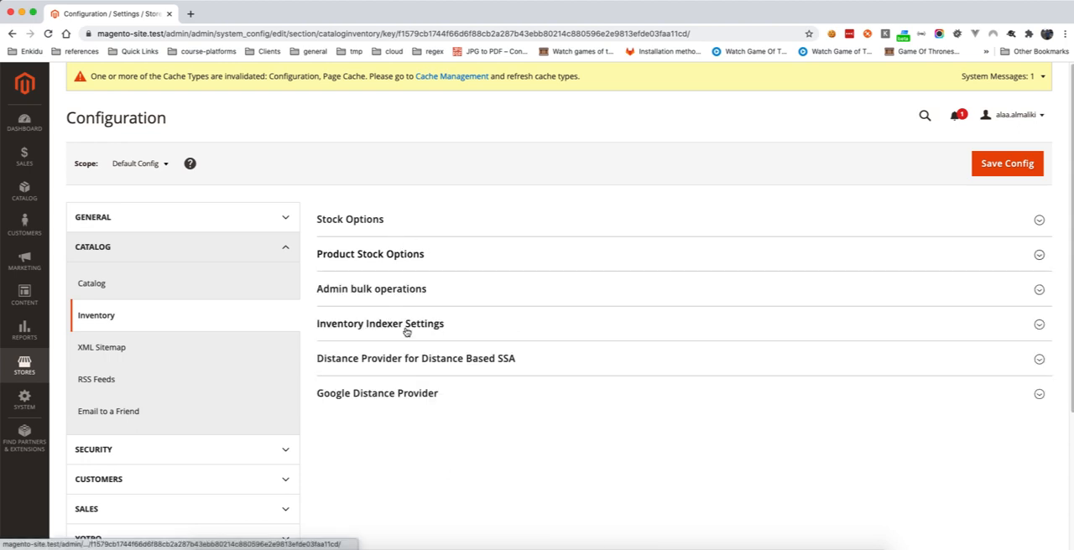
Step: Expand and collapse the Distance Based SSA and Google Distance Provider groups without changes
left_click(373, 402)
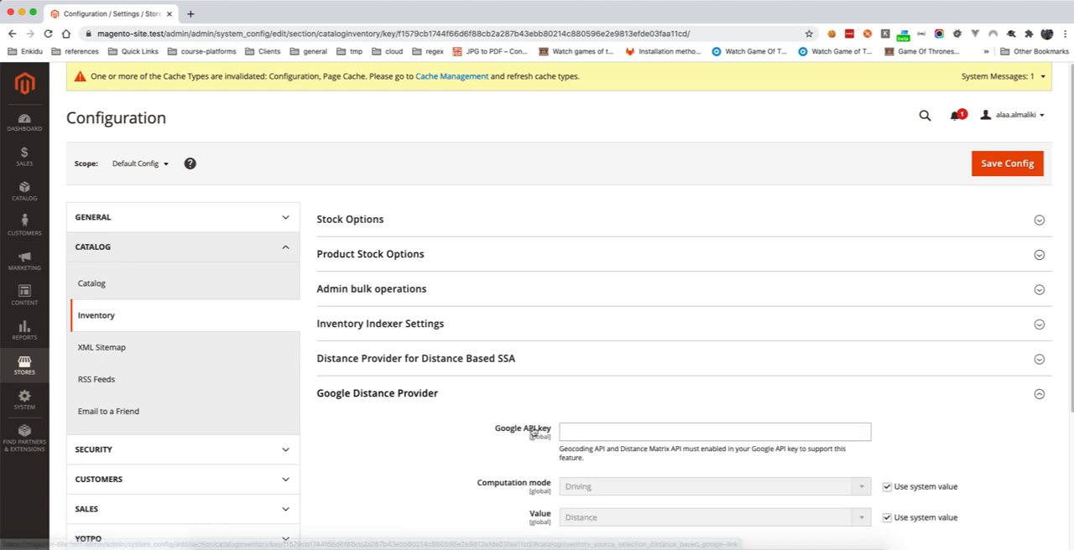
left_click(373, 394)
left_click(368, 361)
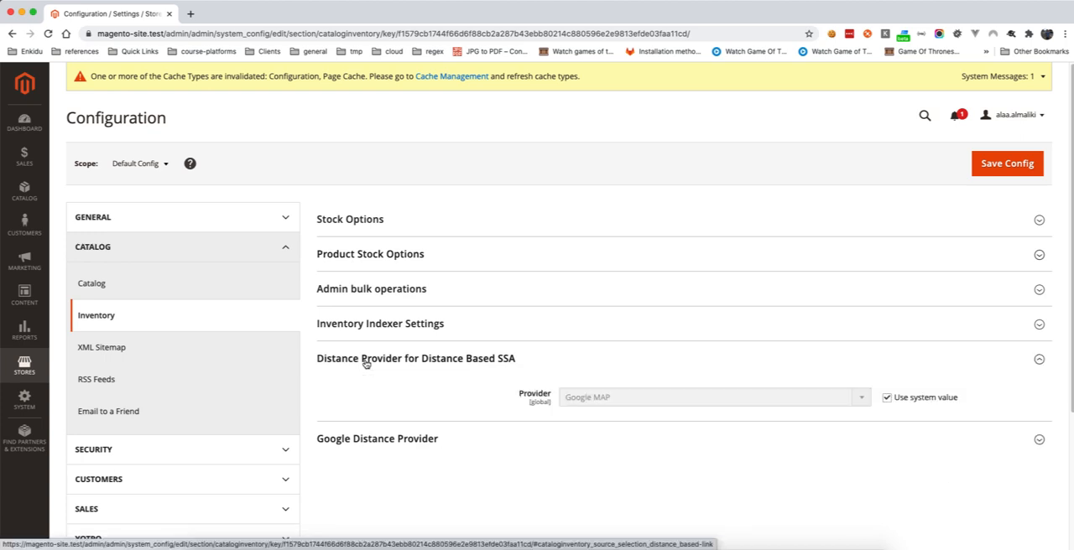
left_click(366, 361)
left_click(339, 396)
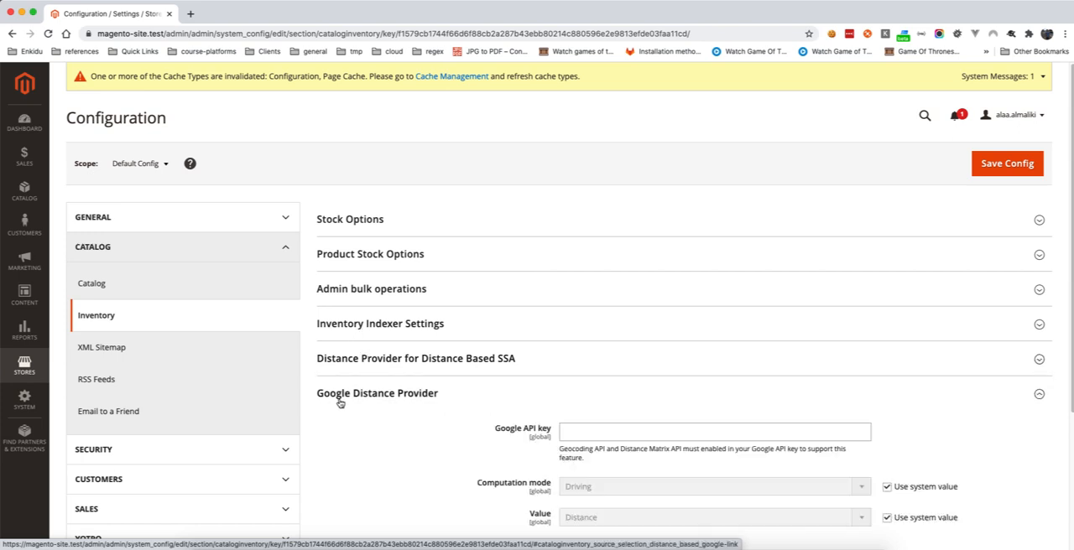
left_click(340, 403)
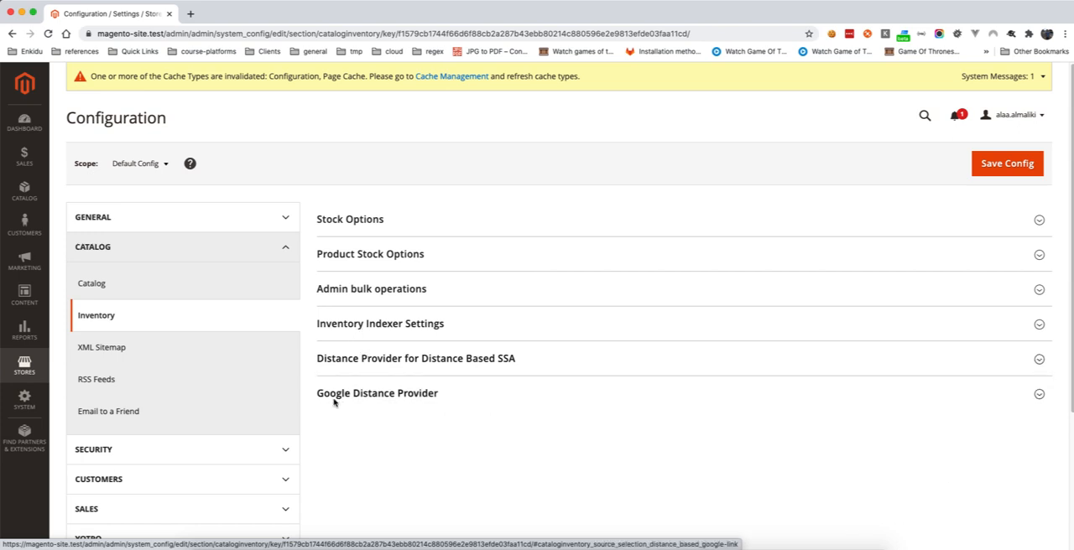
scroll(377, 394, "down", 1)
left_click(386, 379)
left_click(382, 375)
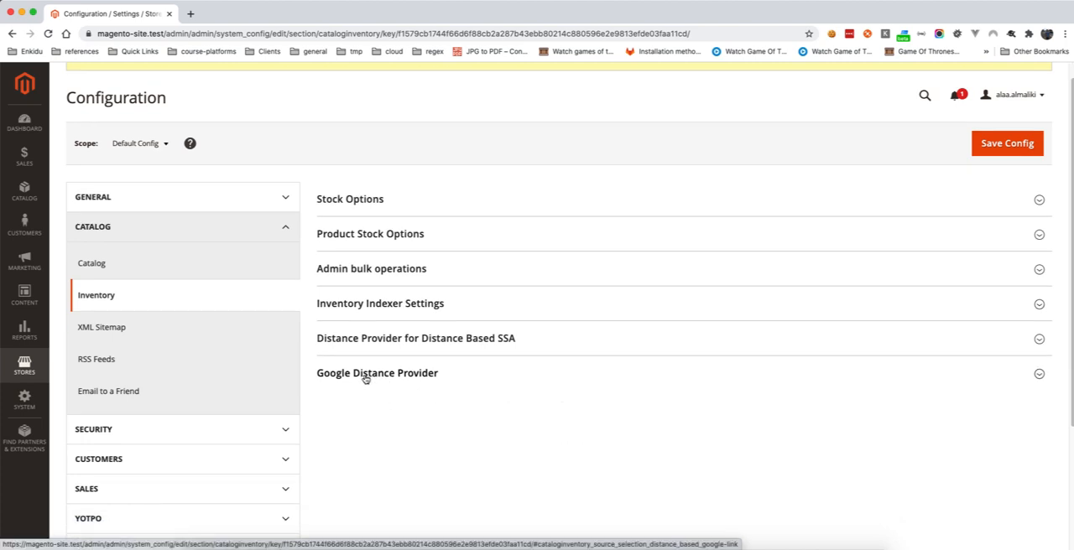
scroll(131, 369, "down", 3)
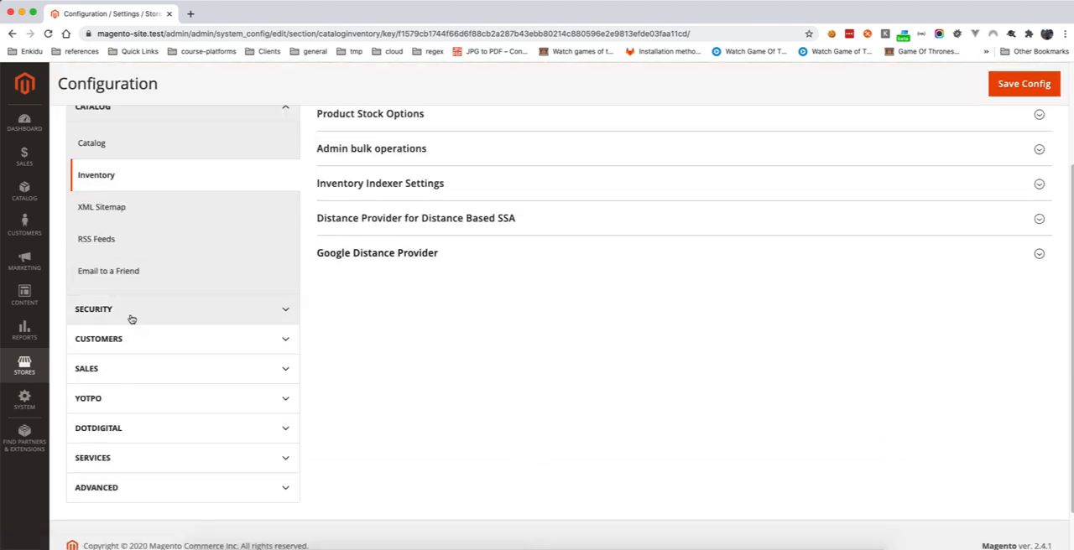
Step: Review XML Sitemap Products Options and Email to a Friend settings, then expand the SECURITY group
left_click(130, 210)
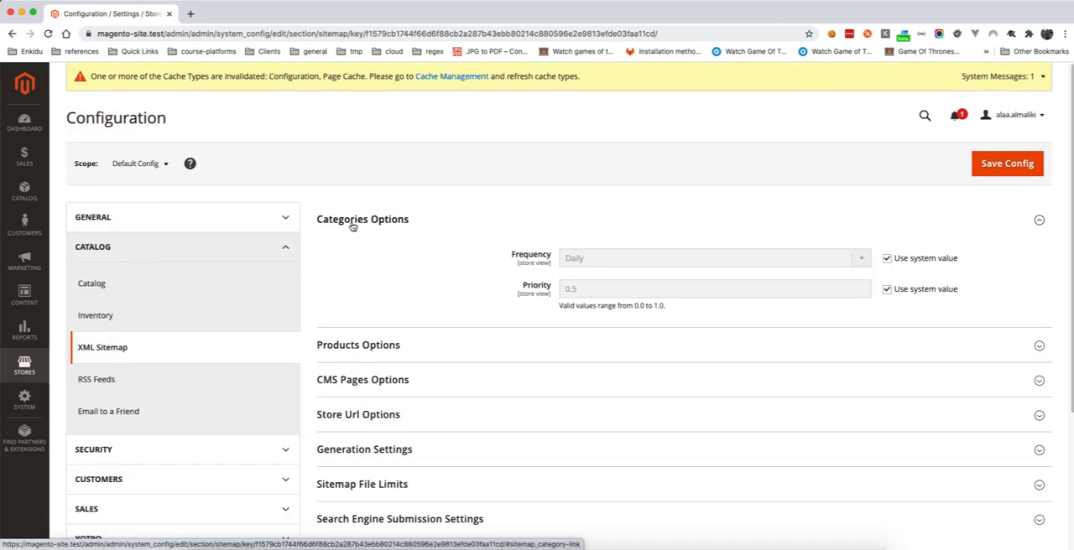
left_click(352, 255)
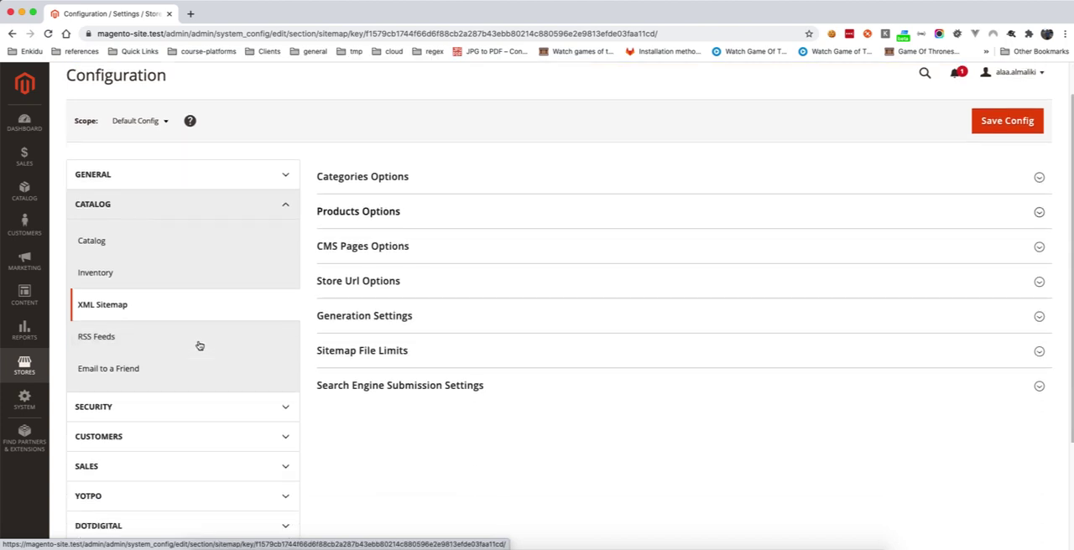
scroll(136, 384, "down", 1)
left_click(157, 344)
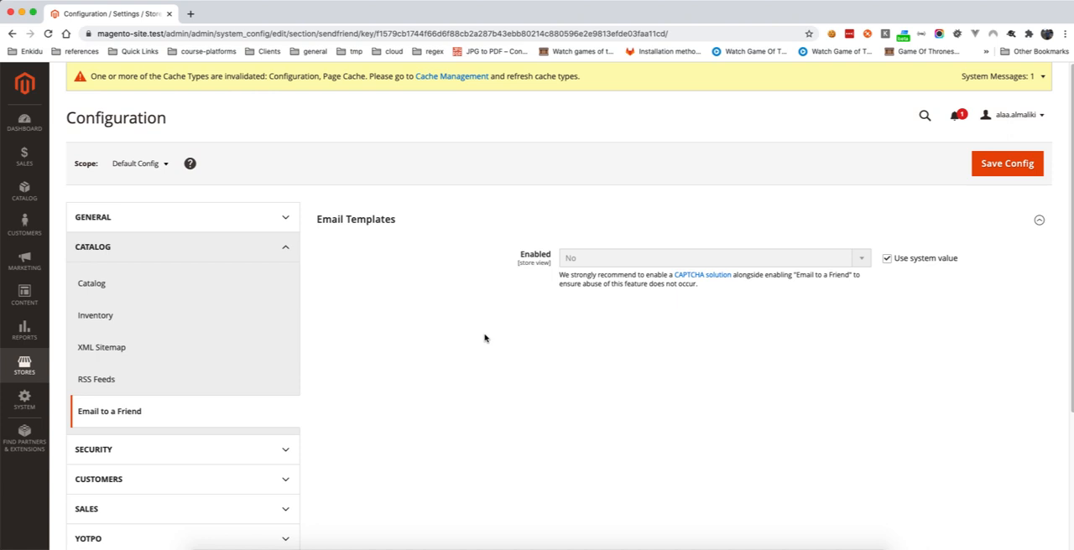
scroll(168, 319, "down", 5)
left_click(109, 281)
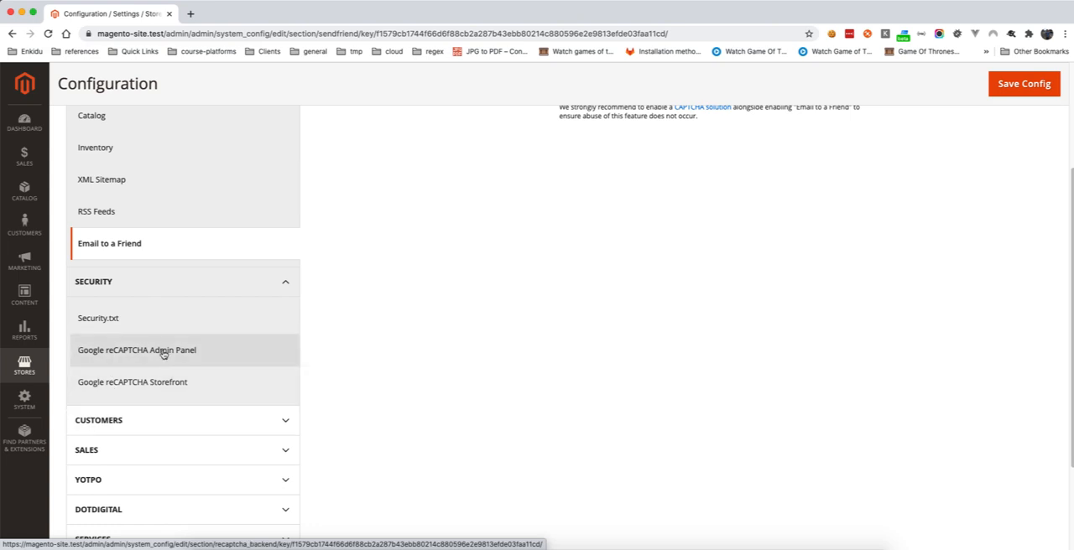
left_click(161, 382)
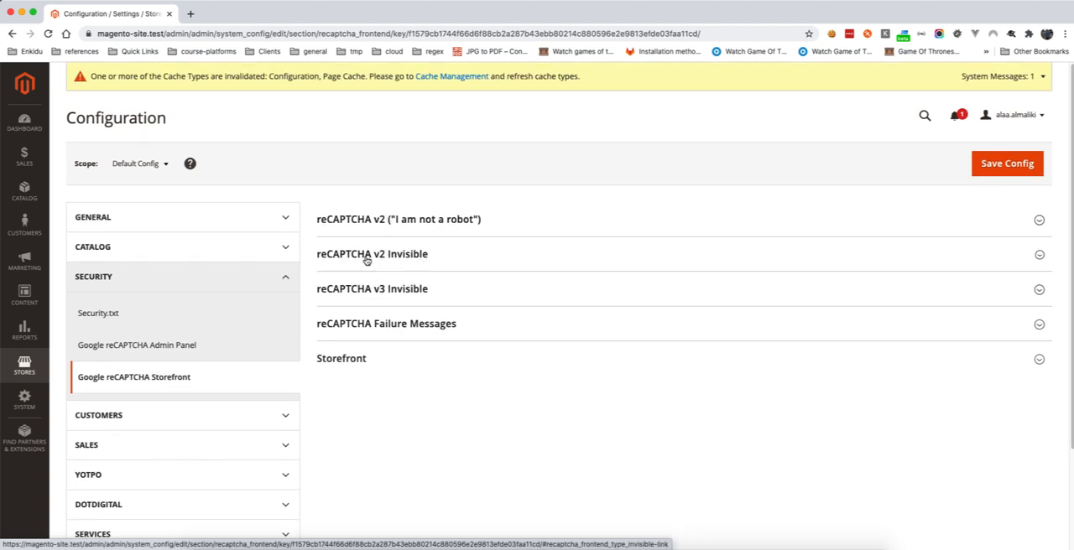
left_click(366, 254)
left_click(397, 254)
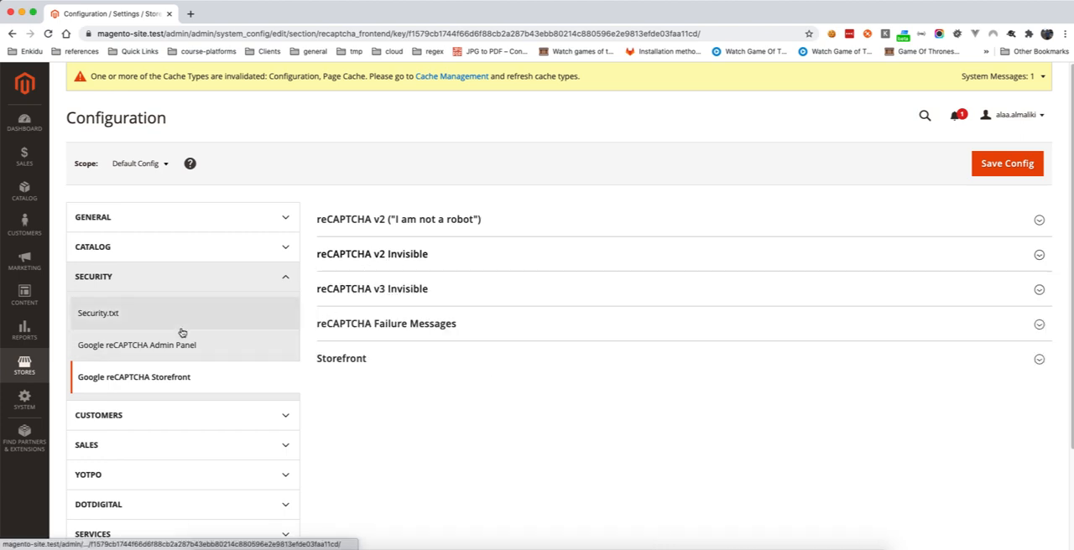
scroll(180, 334, "down", 3)
scroll(180, 334, "up", 5)
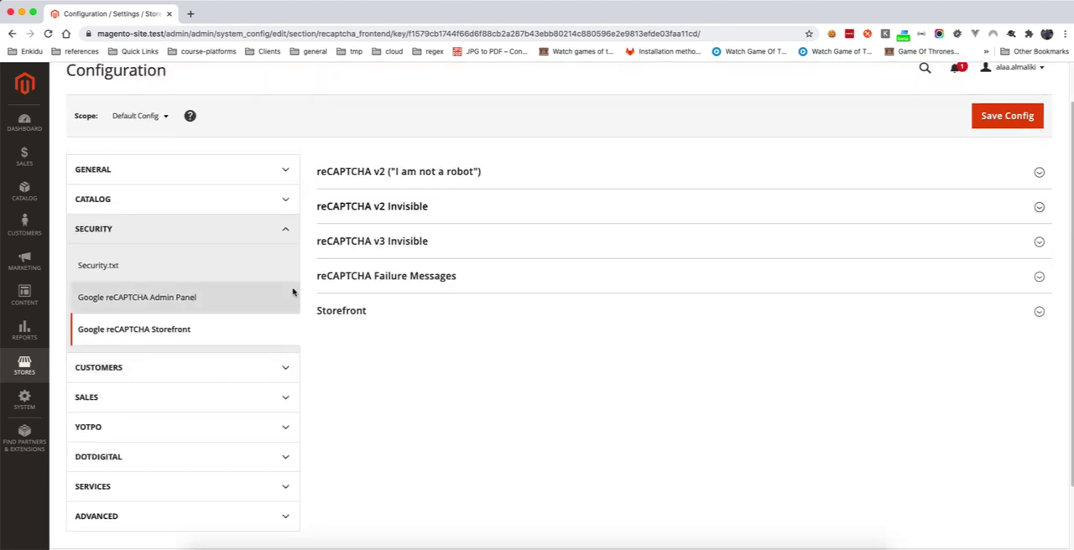
left_click(376, 173)
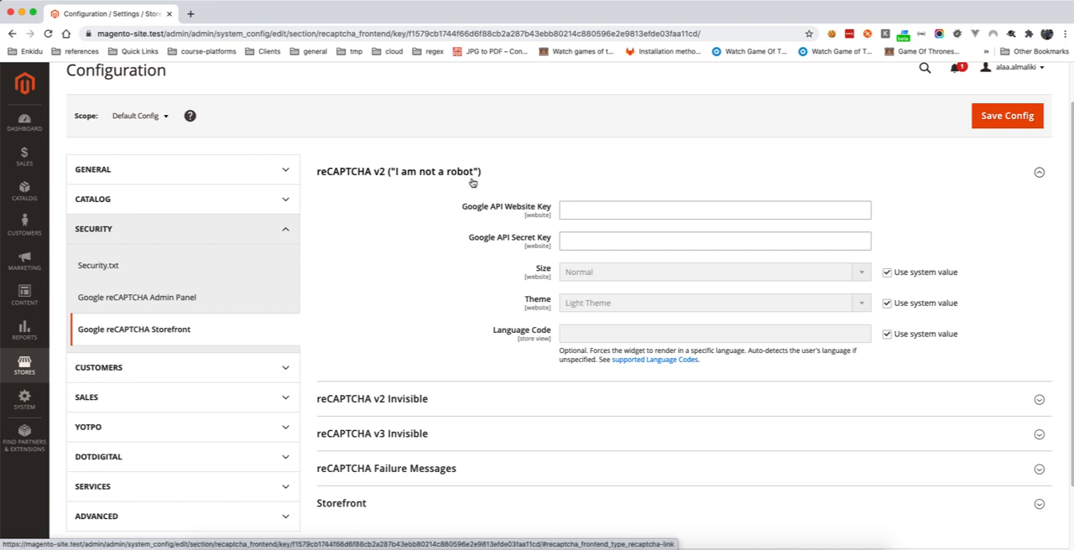
left_click(369, 175)
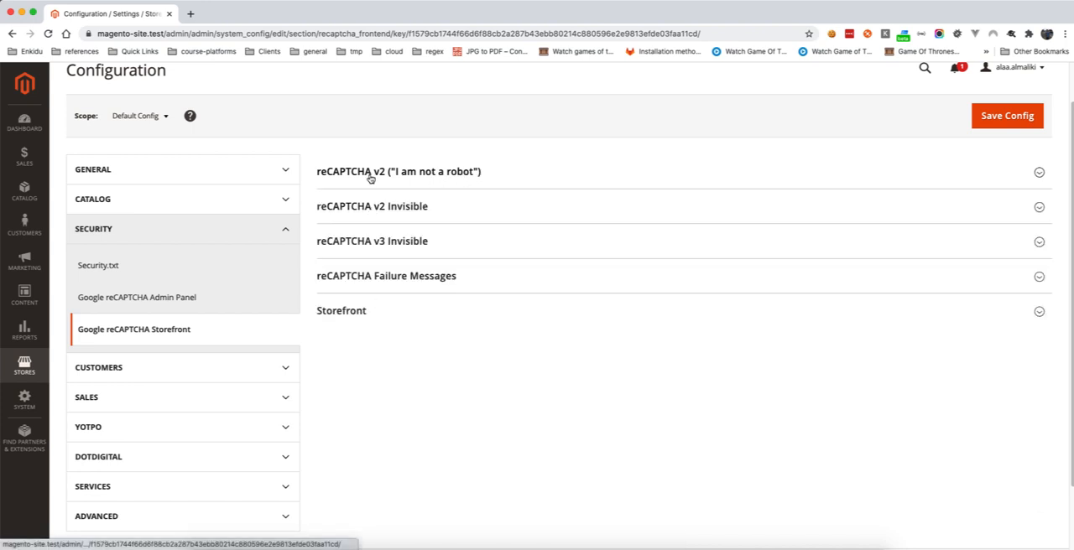
scroll(138, 348, "down", 3)
Step: Under CUSTOMERS, view Login as Customer, then Newsletter with Subscription Options expanded
left_click(137, 324)
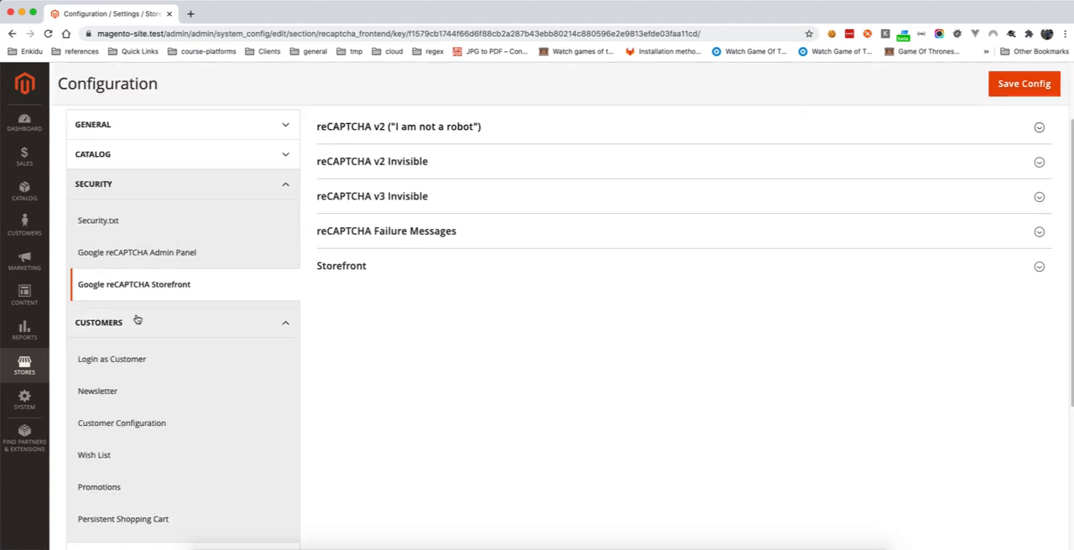
left_click(111, 316)
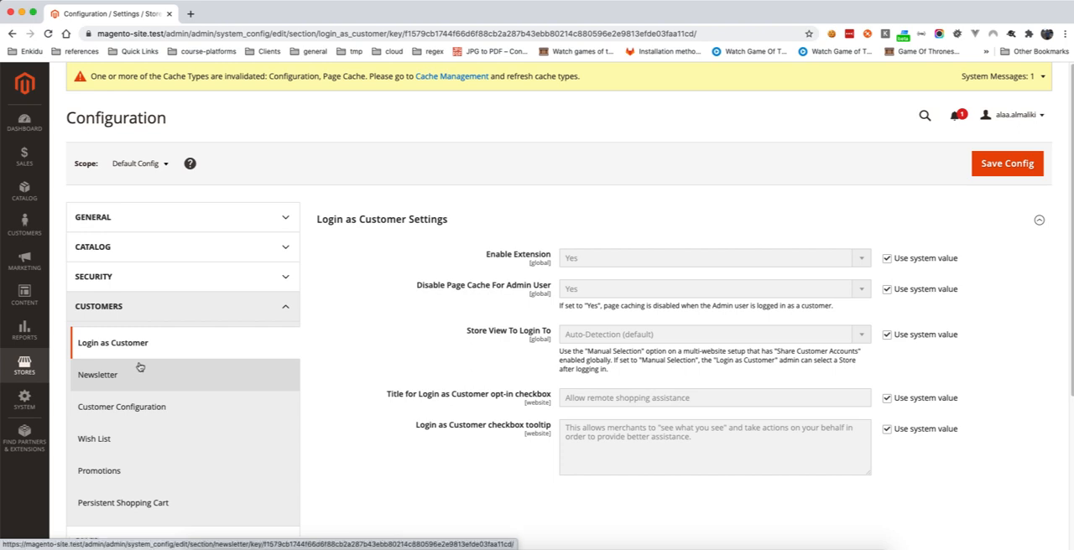
scroll(135, 375, "down", 1)
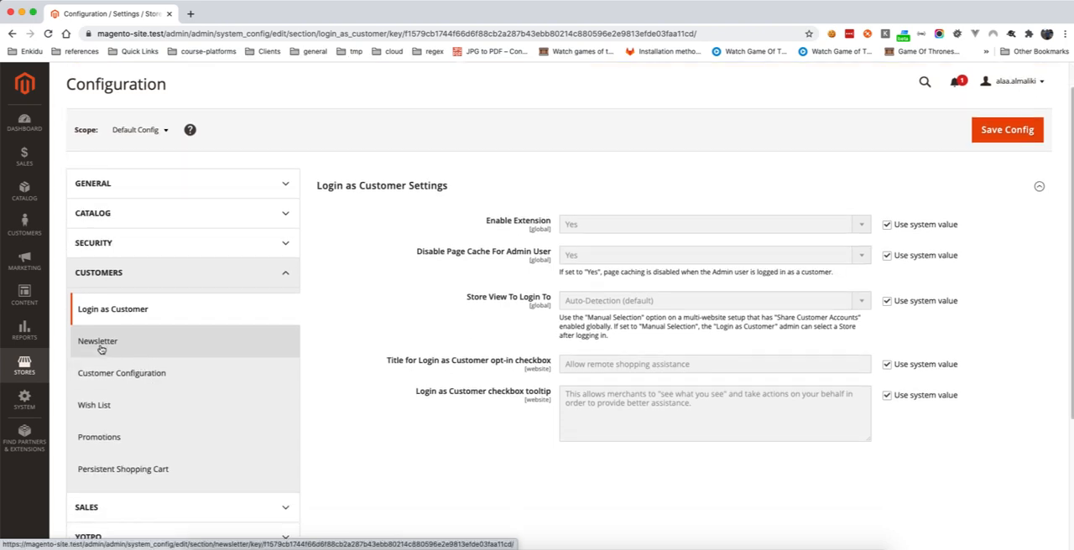
left_click(100, 347)
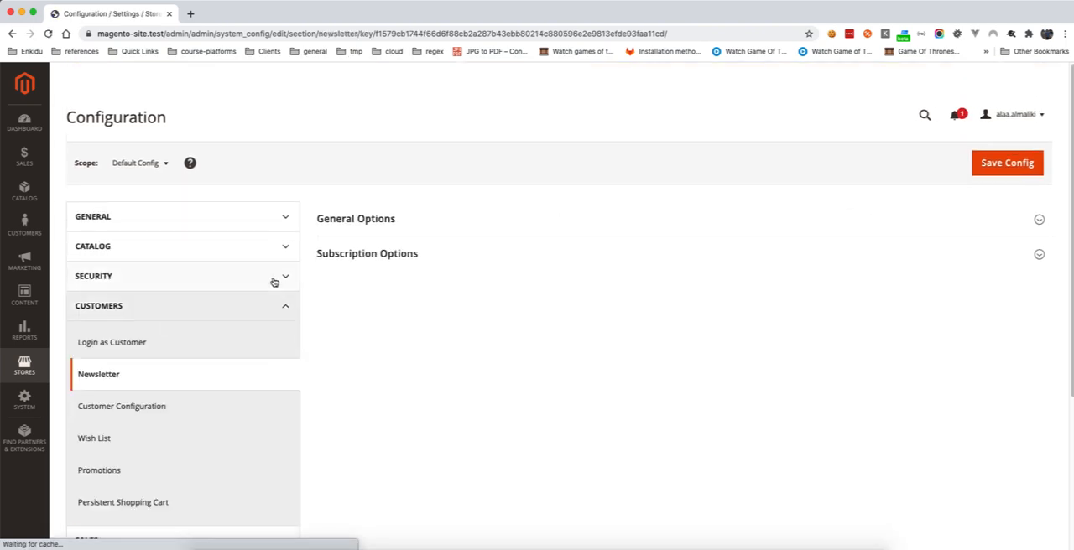
left_click(367, 299)
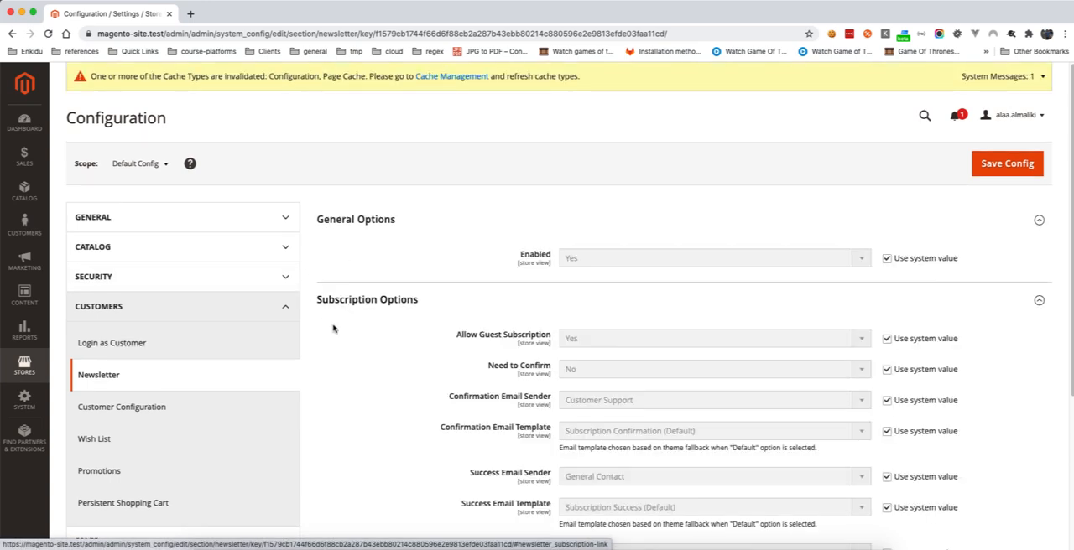
scroll(336, 336, "down", 1)
scroll(240, 344, "down", 1)
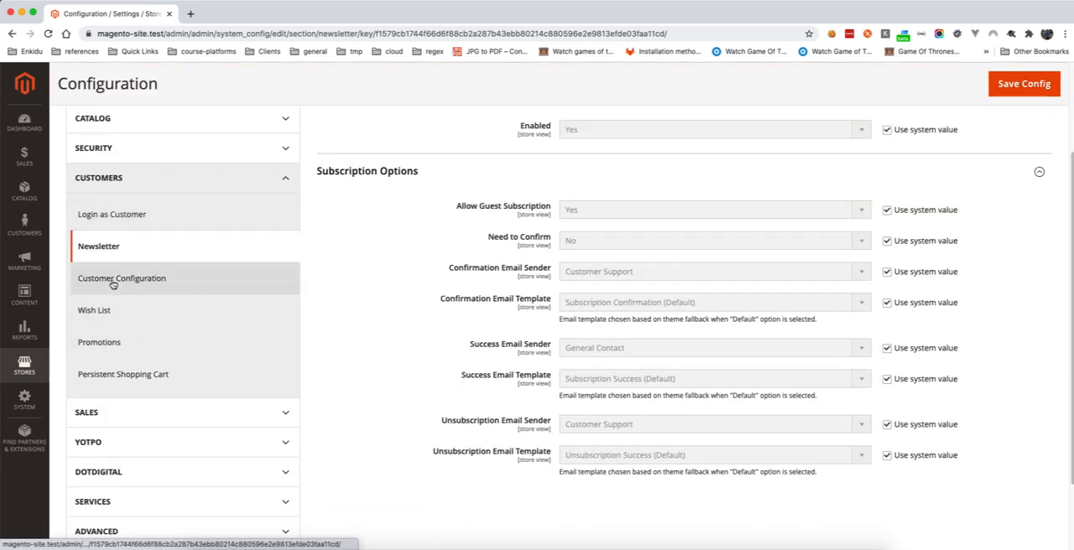
Step: Review Account Sharing Options, keeping Share Customer Accounts at Per Website
left_click(113, 284)
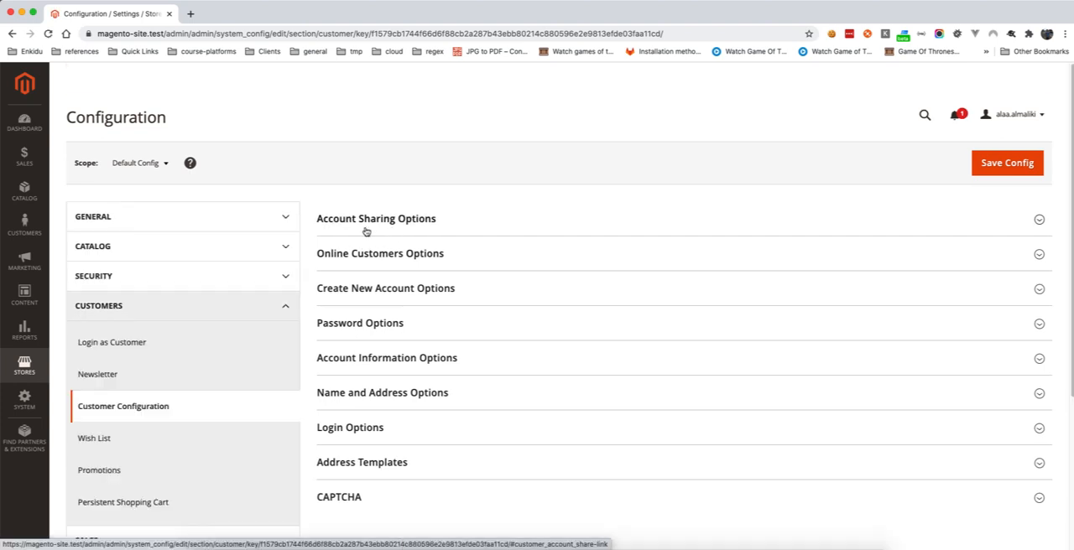
left_click(347, 221)
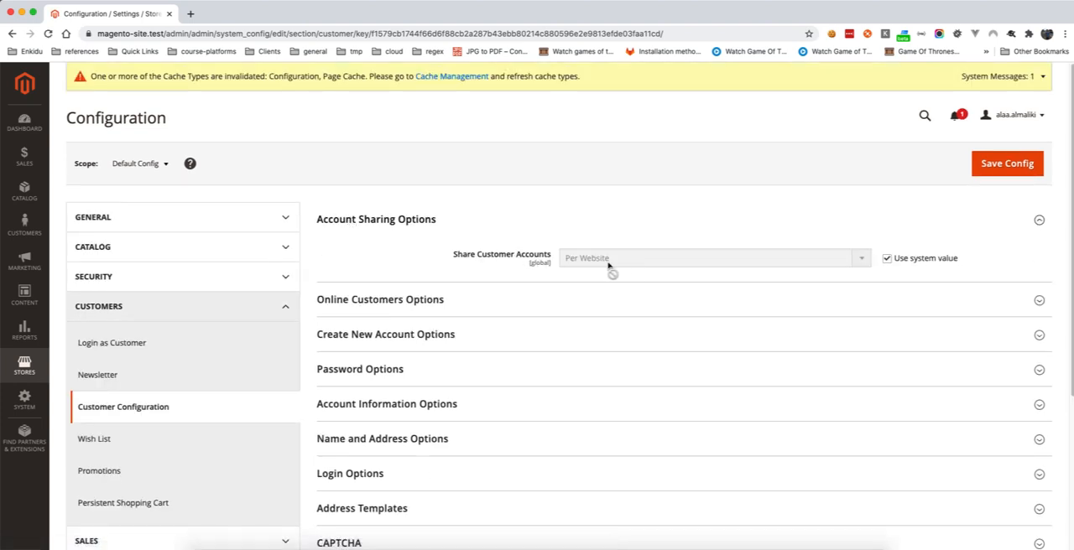
left_click(887, 258)
left_click(713, 257)
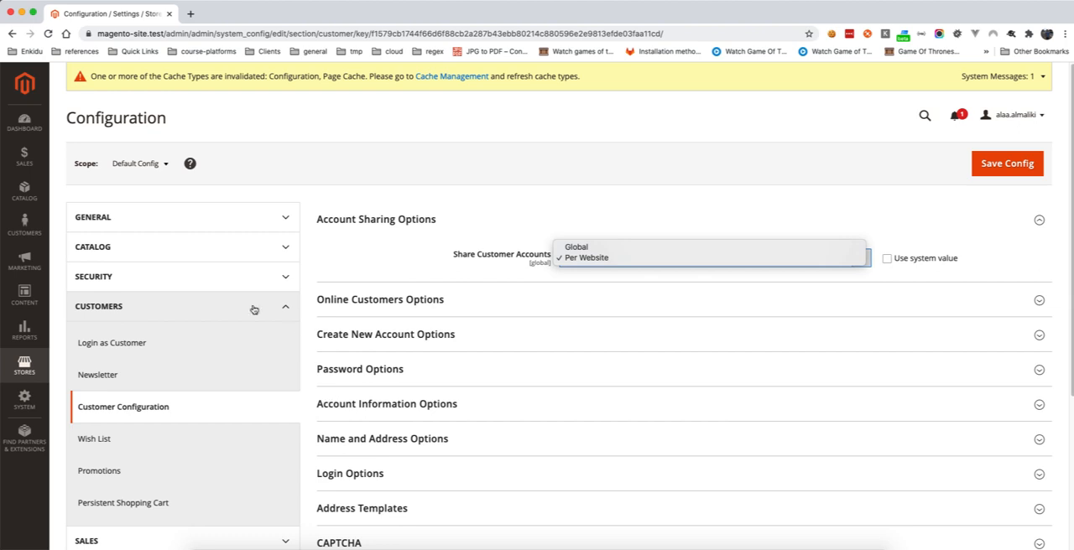
left_click(48, 34)
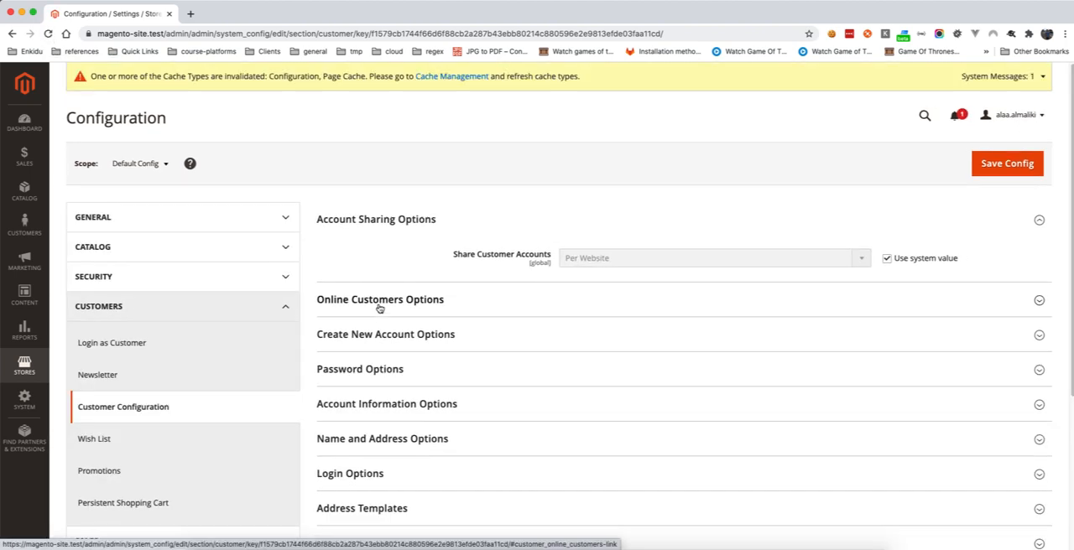
Step: Look through Create New Account, Password and Login Options, leaving defaults
left_click(382, 335)
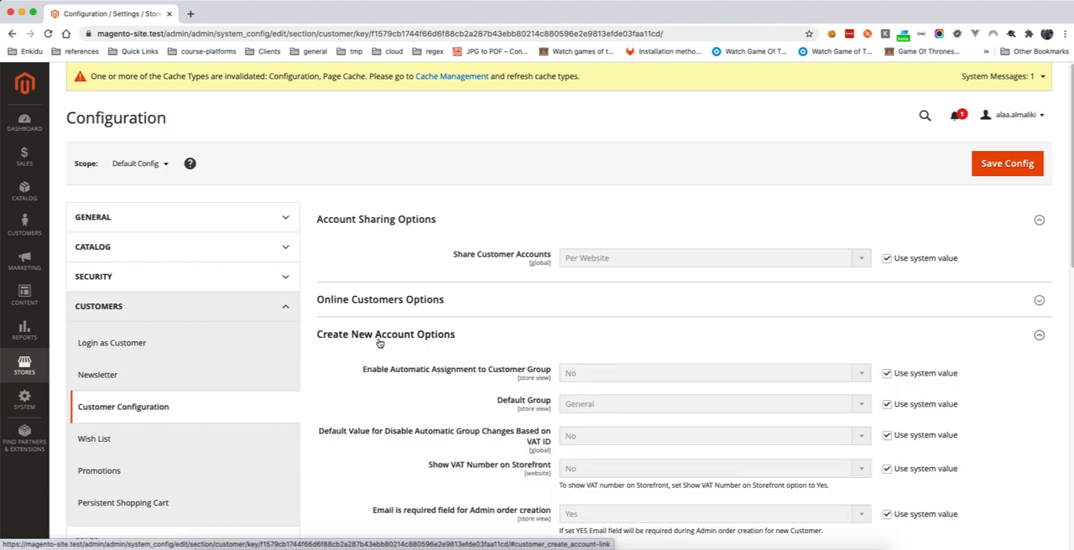
scroll(355, 354, "down", 2)
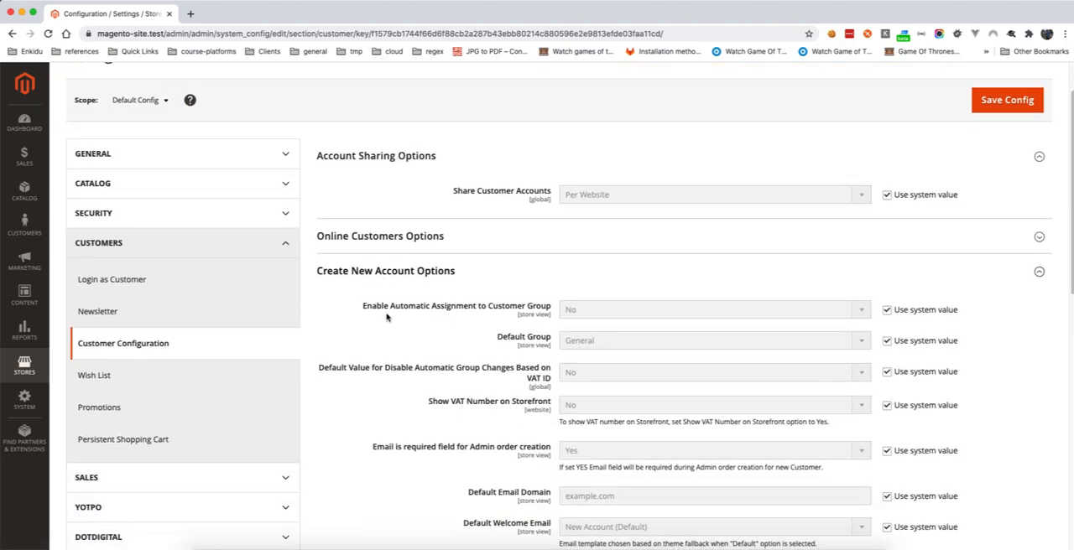
scroll(444, 336, "down", 5)
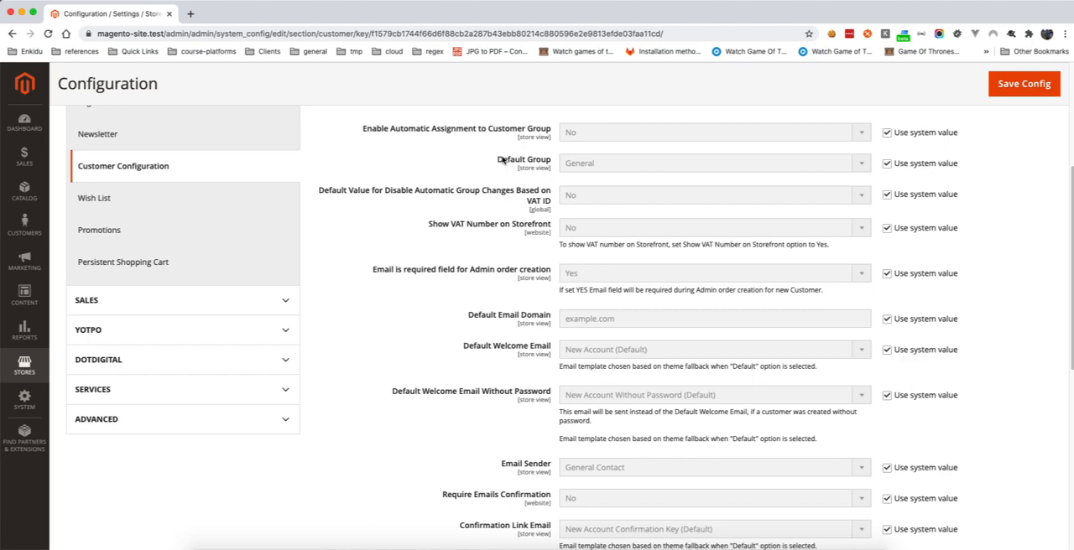
left_click_drag(502, 160, 588, 165)
scroll(518, 302, "down", 8)
scroll(476, 360, "down", 4)
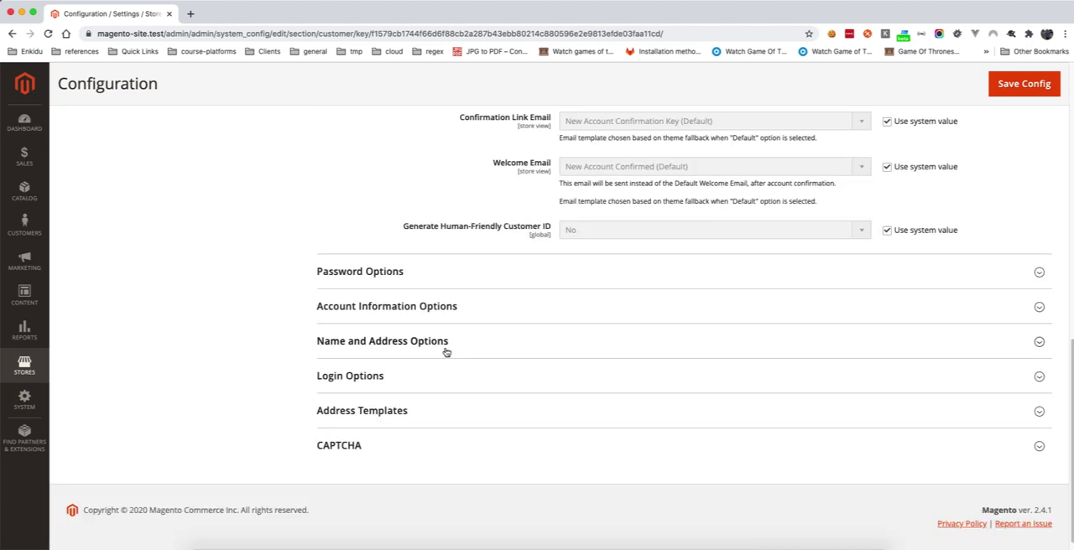
left_click(369, 274)
left_click(366, 275)
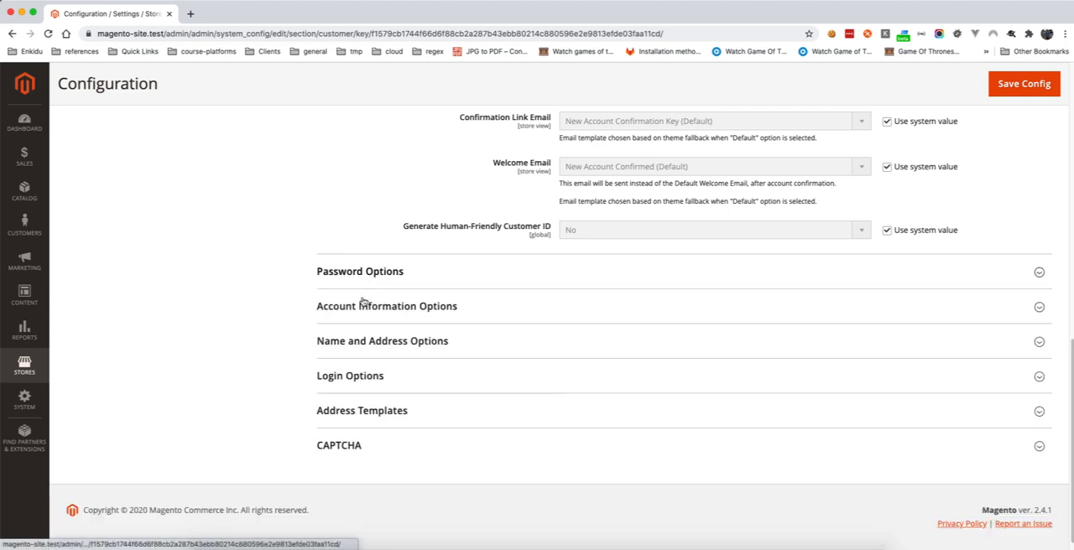
left_click(352, 376)
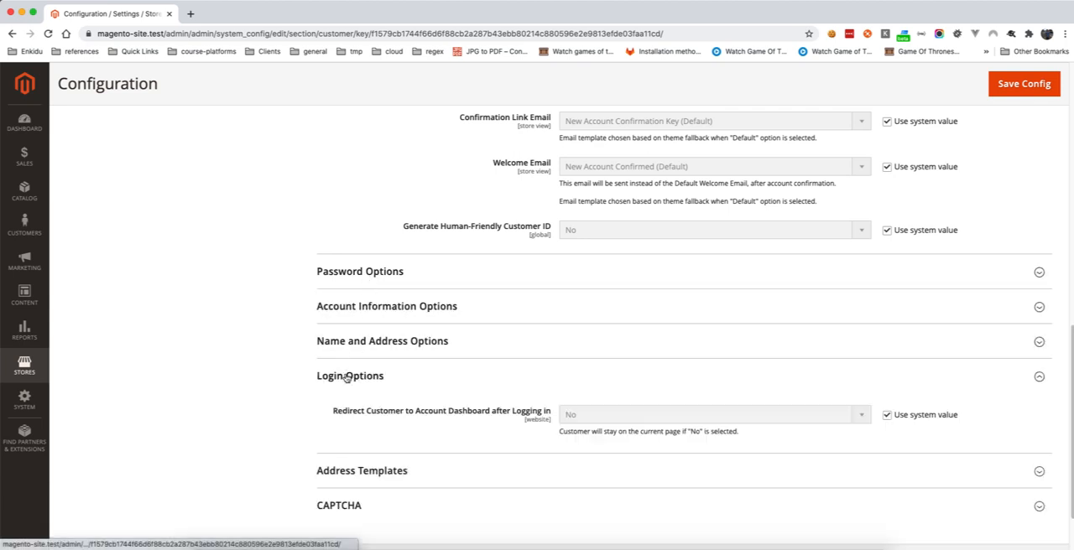
scroll(375, 334, "down", 1)
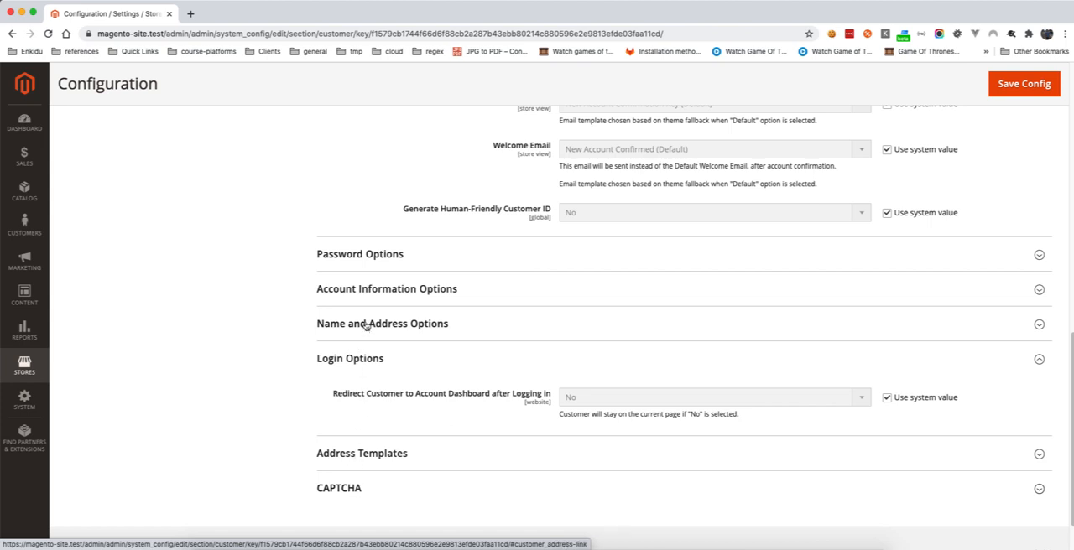
Step: Under Name and Address Options, override the system value for Number of Lines in a Street Address, keeping 3
left_click(367, 325)
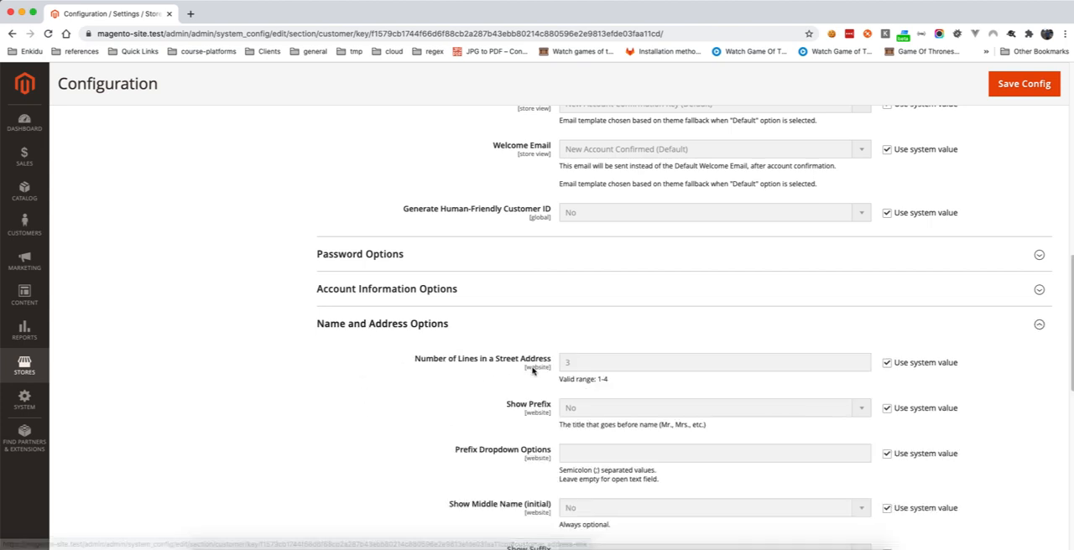
left_click(887, 363)
left_click(729, 365)
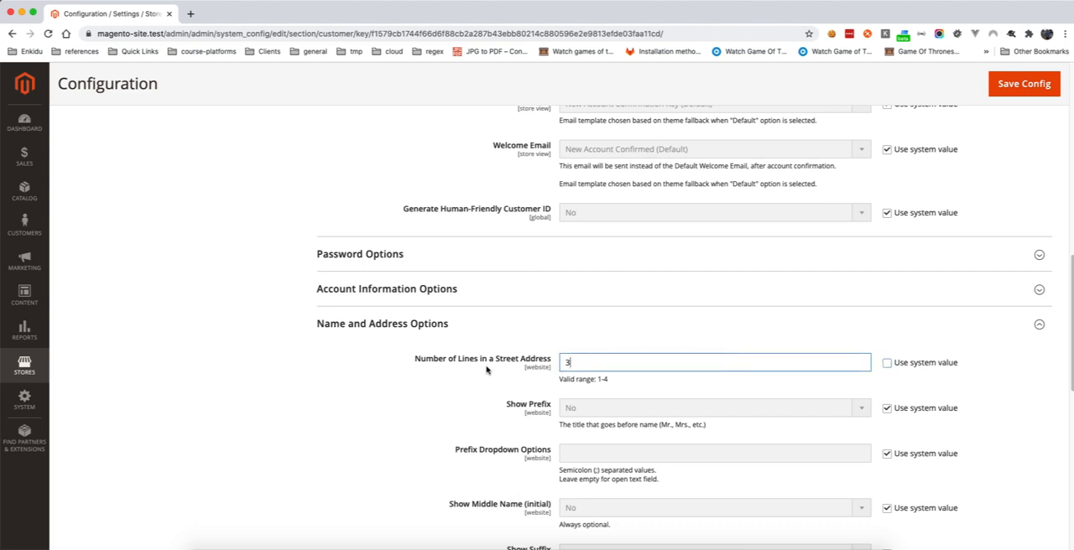
double_click(601, 379)
left_click(595, 407)
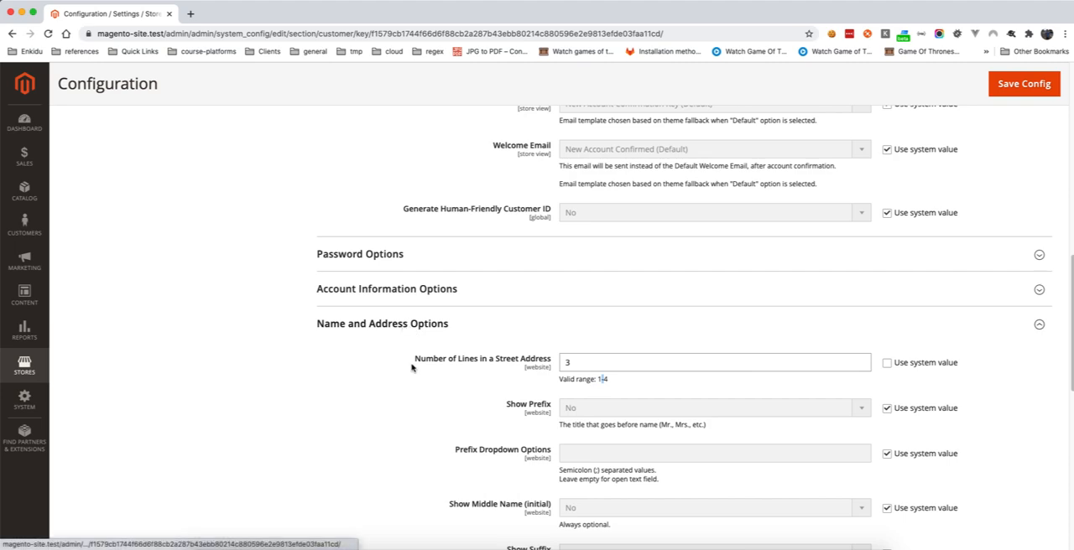
scroll(411, 390, "down", 5)
scroll(411, 424, "down", 5)
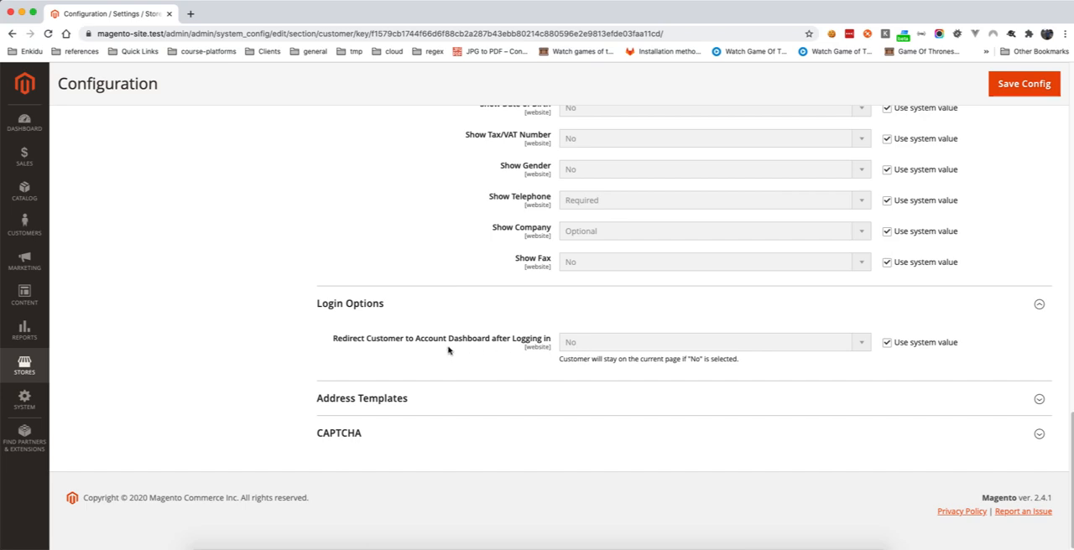
scroll(450, 353, "up", 10)
scroll(451, 353, "down", 2)
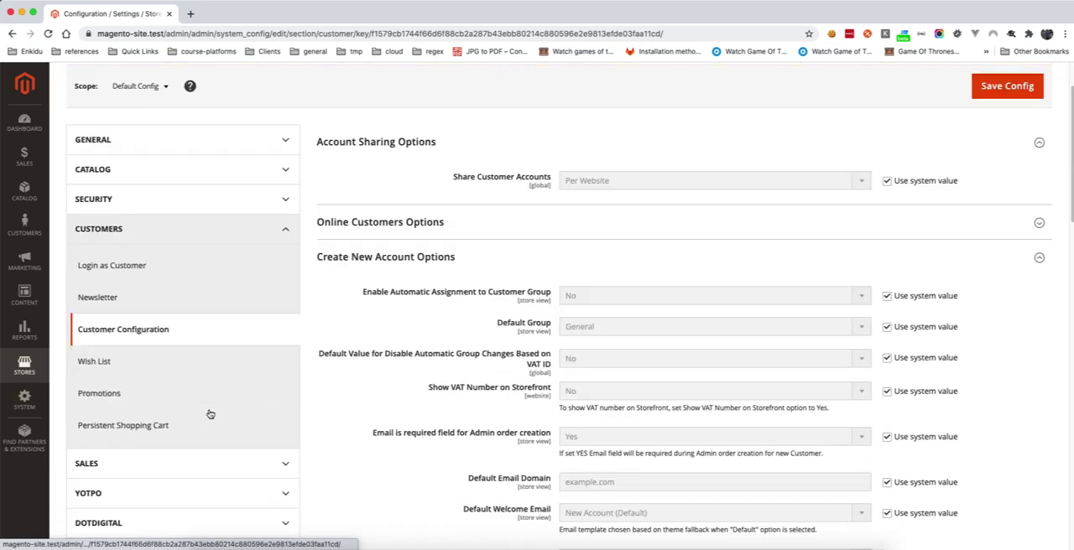
Step: Glance through the Wish List share options and the Promotions settings unchanged
left_click(134, 363)
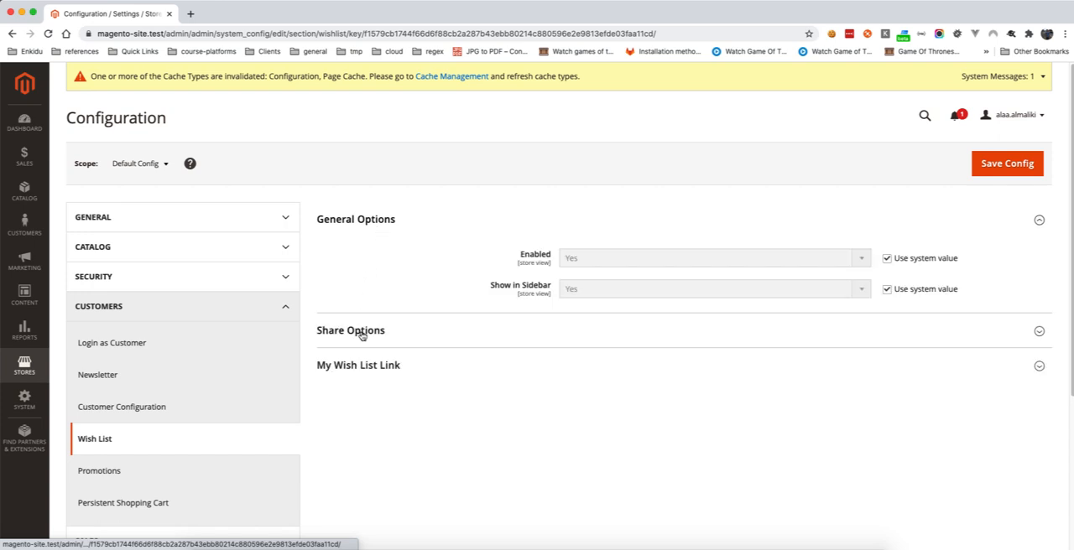
left_click(361, 332)
left_click(360, 333)
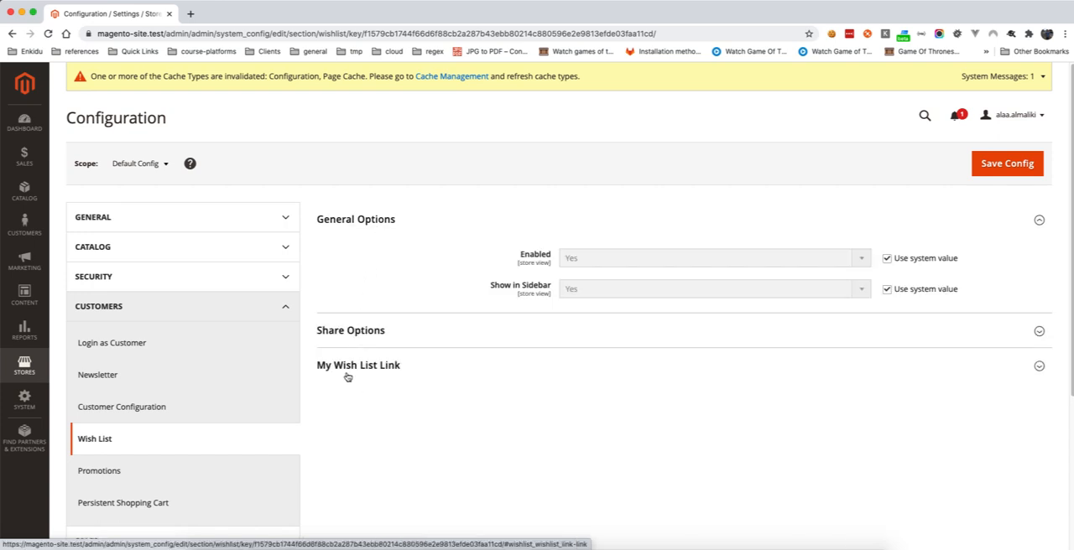
scroll(200, 396, "down", 3)
scroll(199, 396, "down", 2)
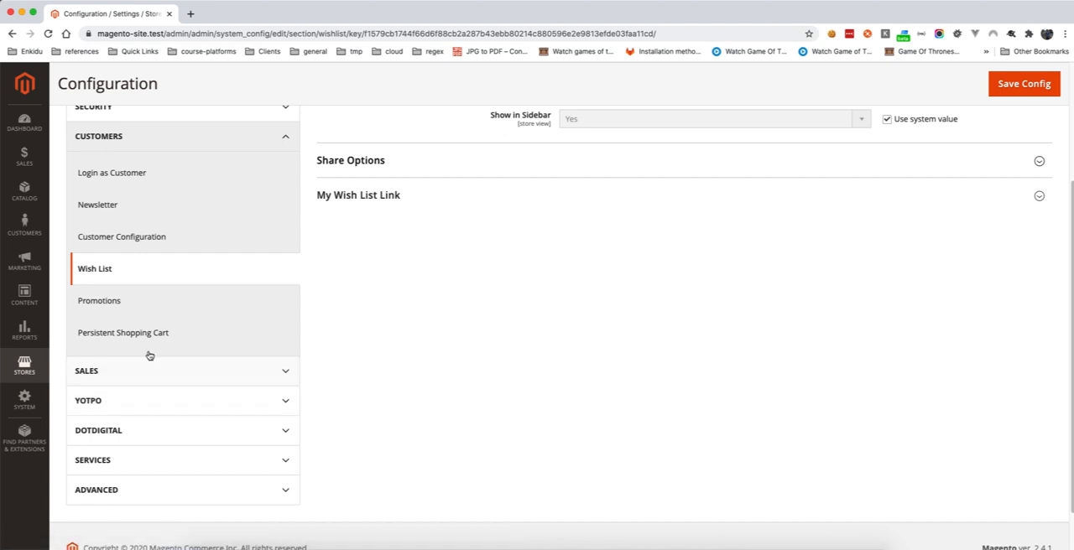
left_click(118, 309)
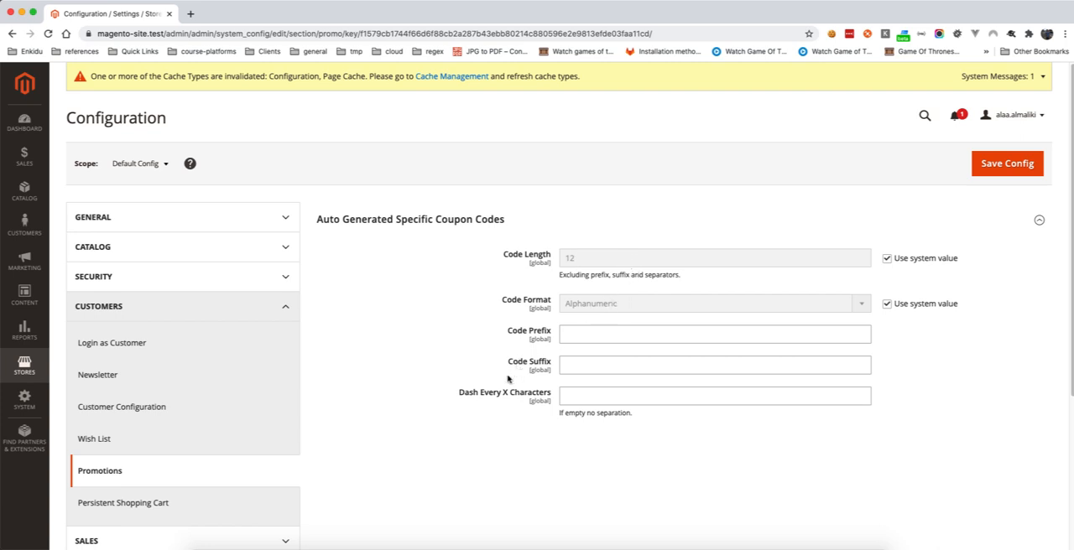
scroll(192, 390, "down", 2)
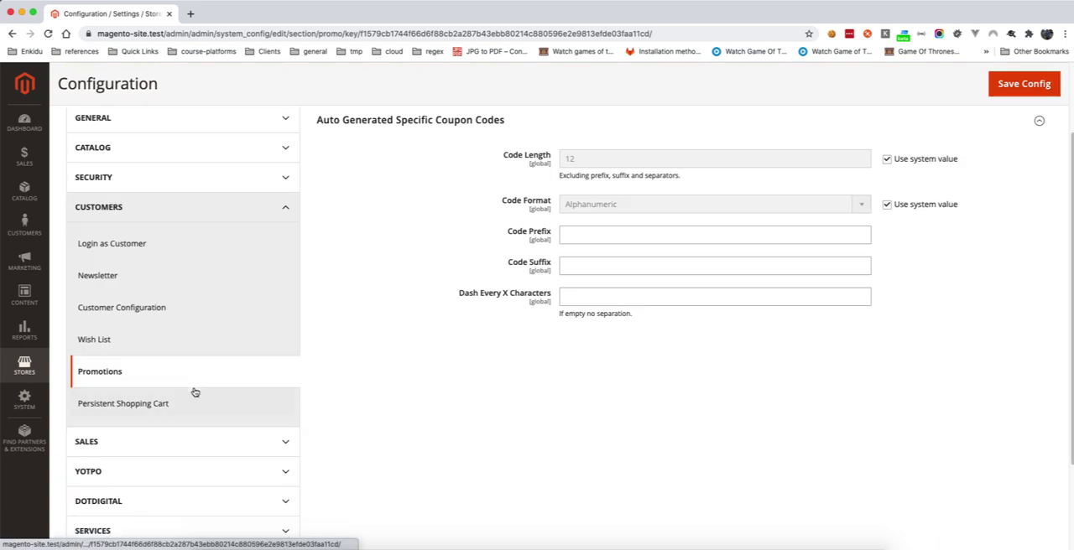
Step: Set Persistent Shopping Cart's Enable Persistence to Yes, then list the Sales pages
left_click(123, 404)
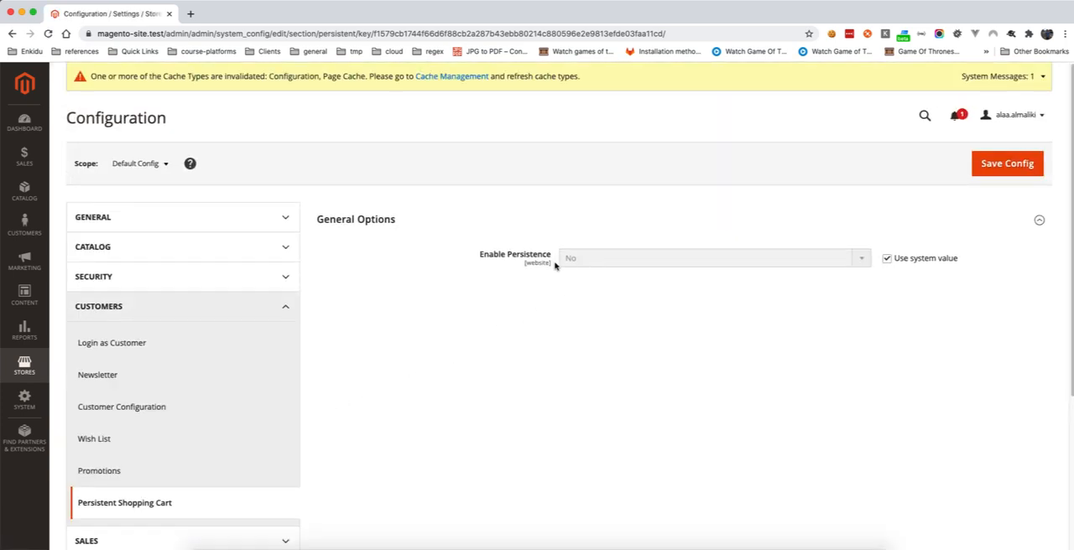
left_click(887, 258)
left_click(839, 258)
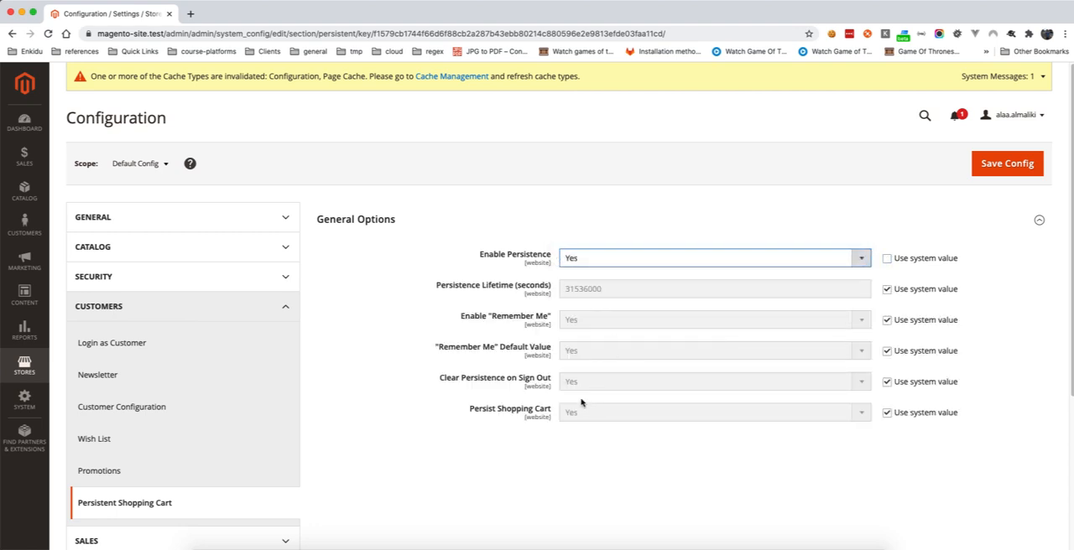
scroll(151, 369, "down", 5)
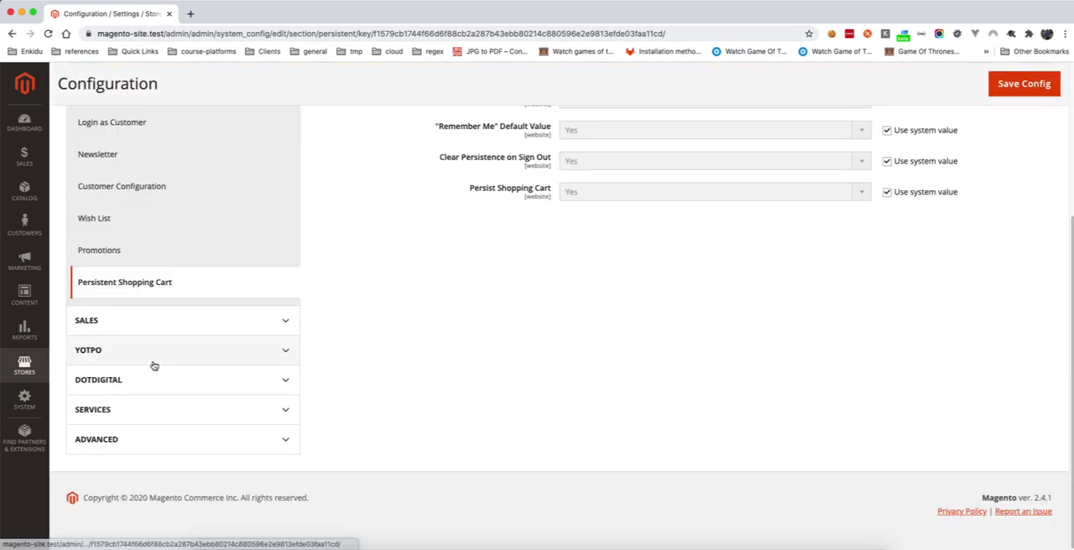
left_click(127, 327)
scroll(151, 361, "down", 4)
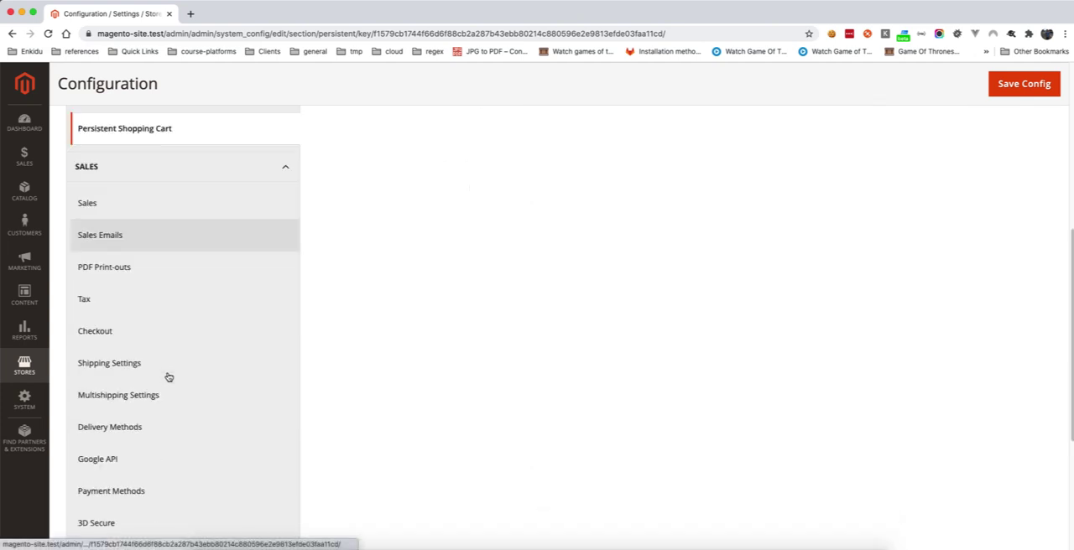
Step: Review the Sales page's General, Checkout Totals Sort Order and Reorder groups at defaults
left_click(155, 203)
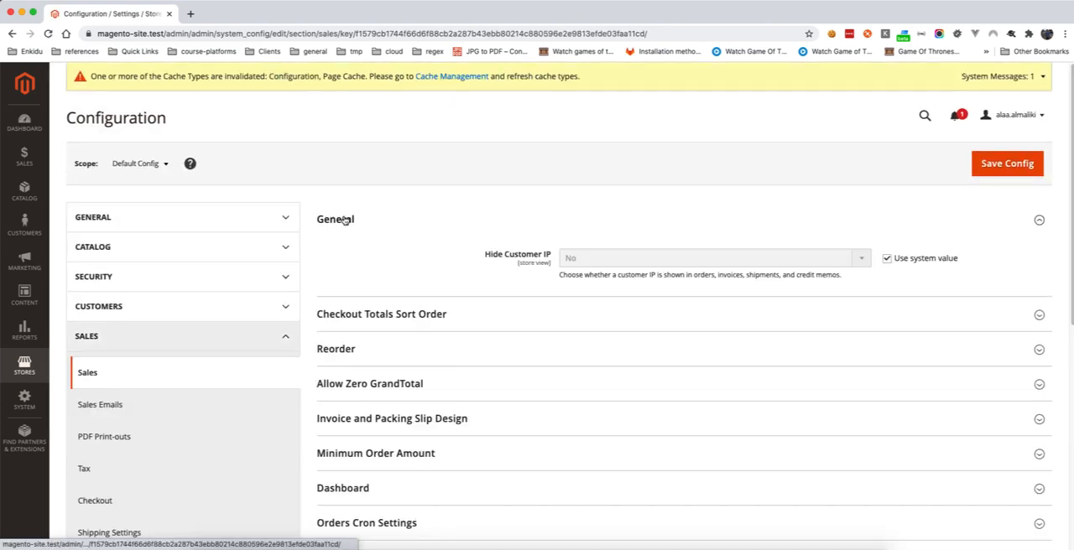
left_click(342, 225)
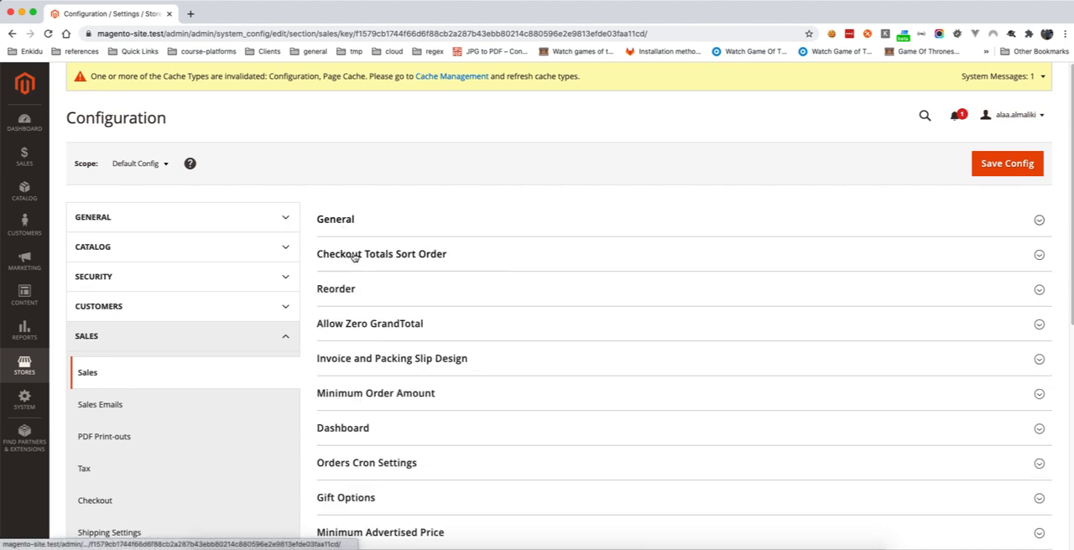
left_click(355, 256)
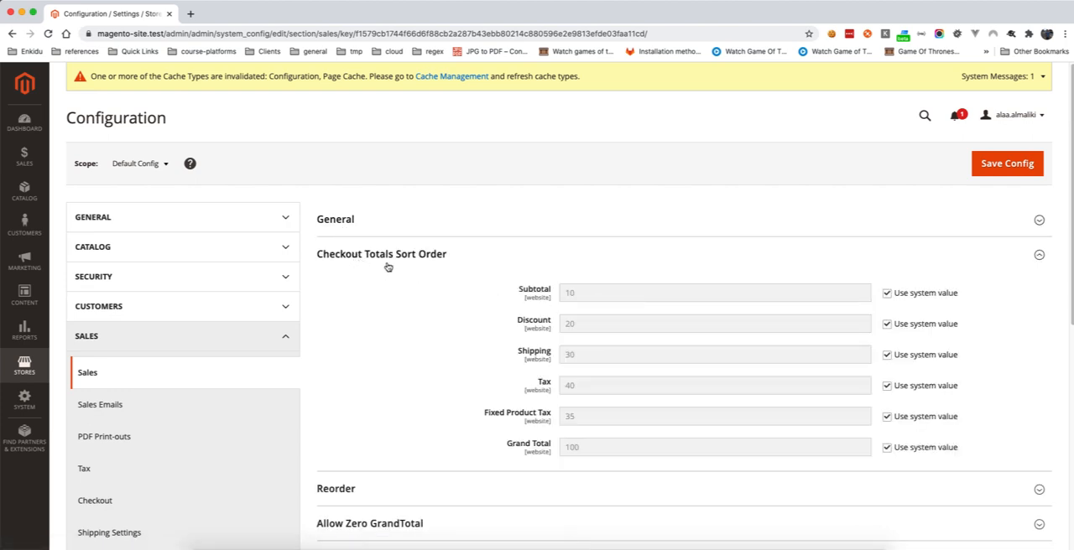
left_click(386, 256)
left_click(442, 252)
left_click(385, 253)
left_click(347, 292)
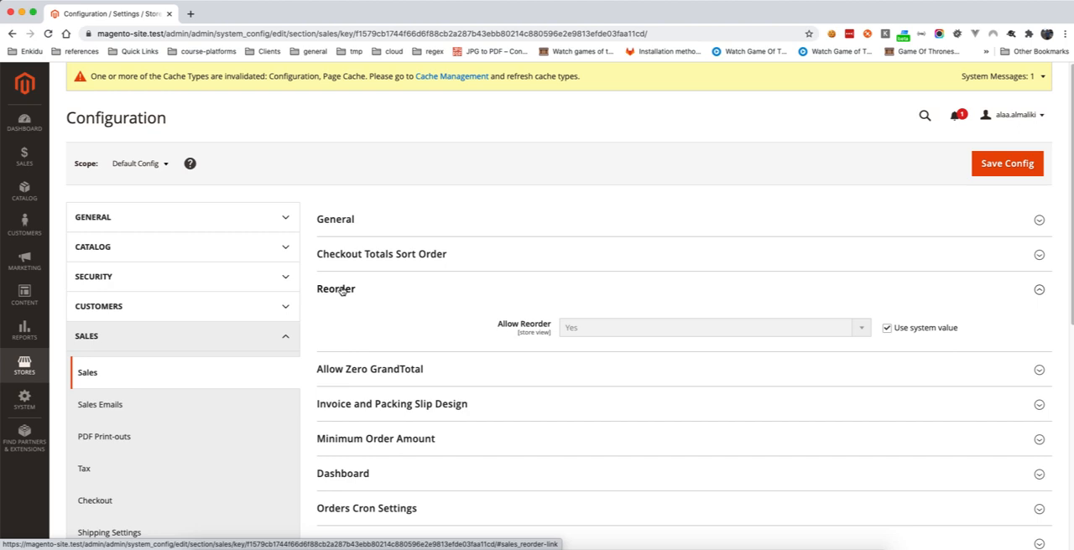
left_click(342, 291)
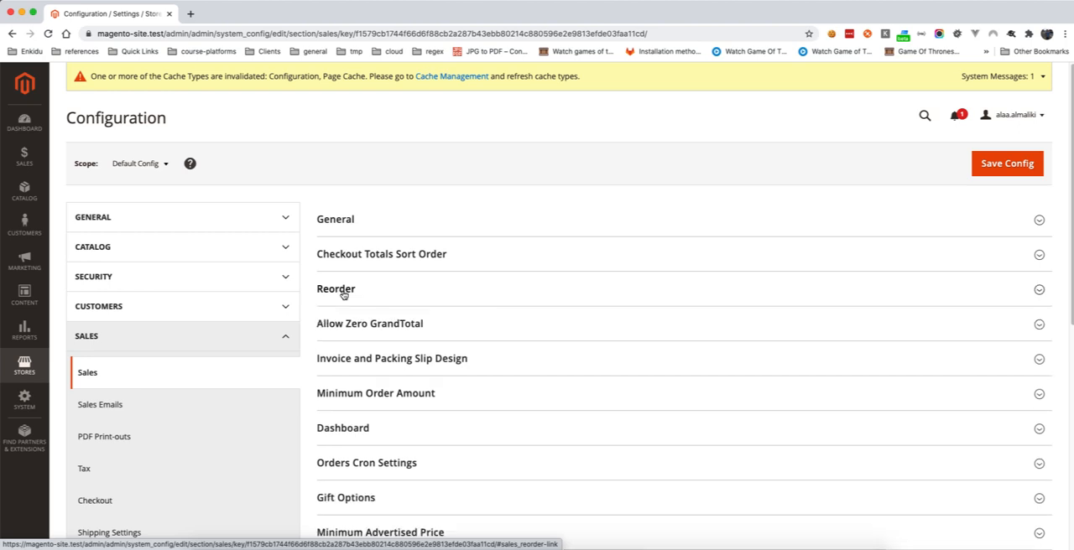
Step: Review Allow Zero GrandTotal and Invoice and Packing Slip Design settings unchanged
left_click(374, 332)
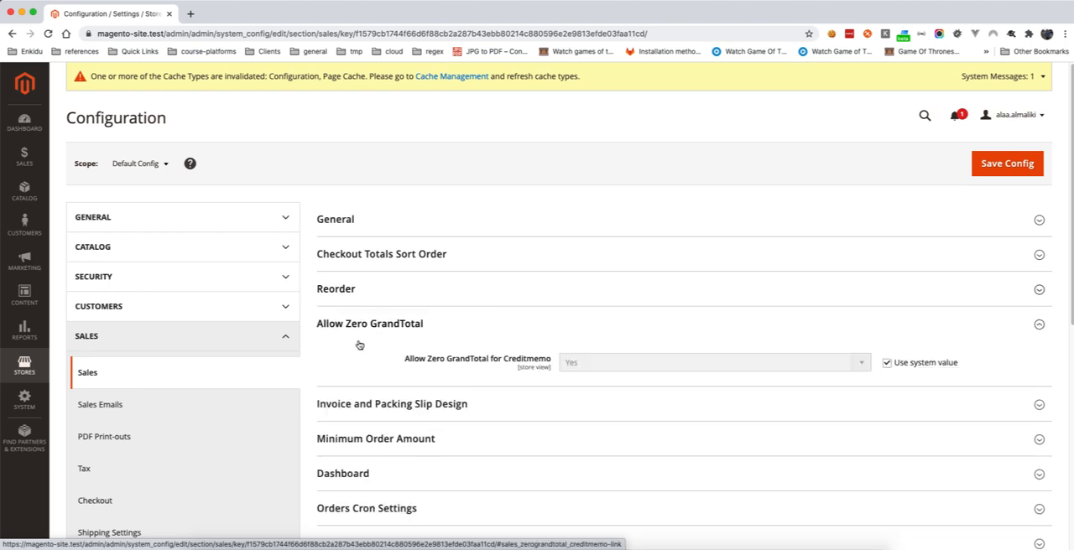
left_click(392, 325)
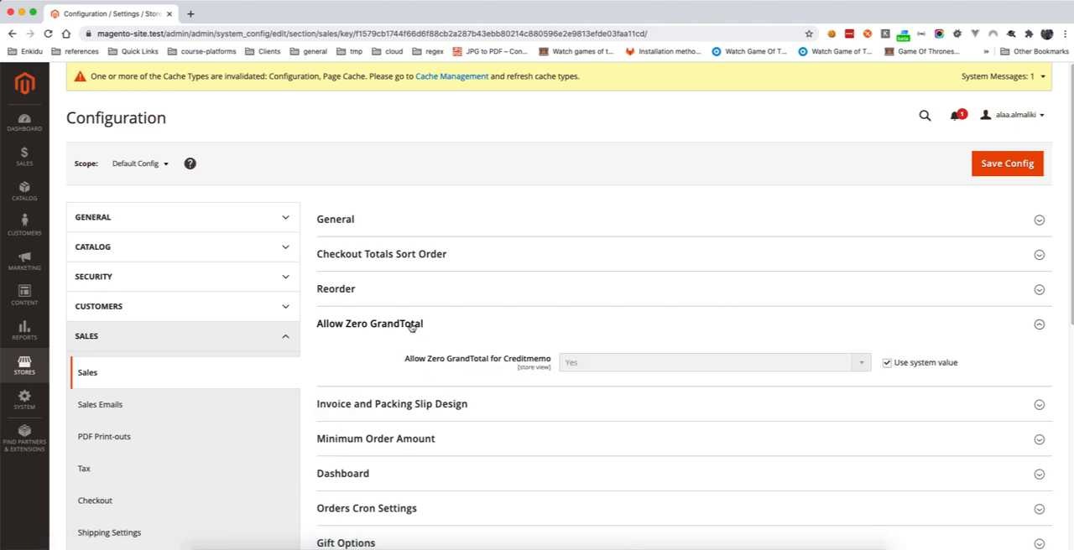
left_click(410, 328)
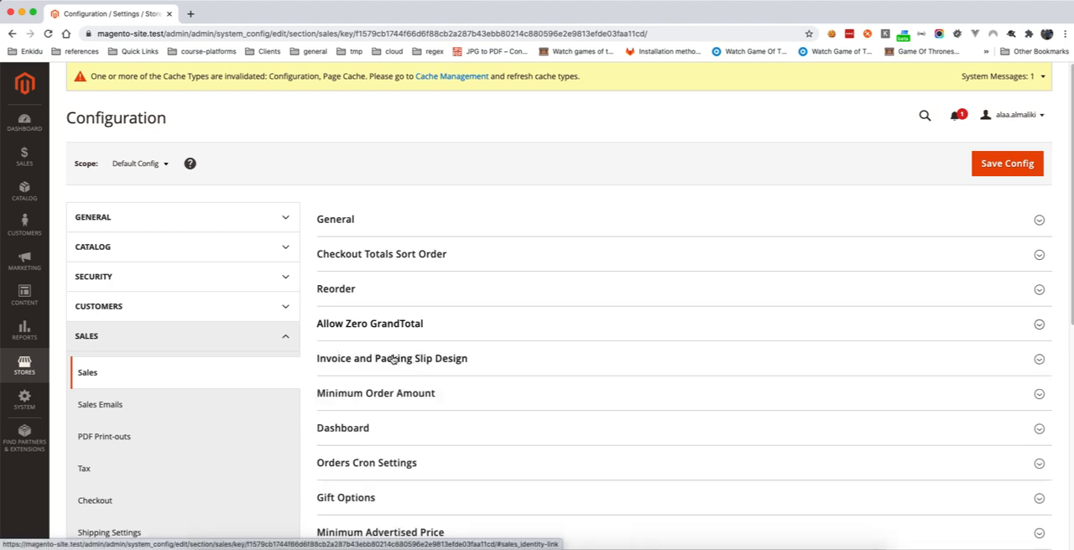
left_click(395, 363)
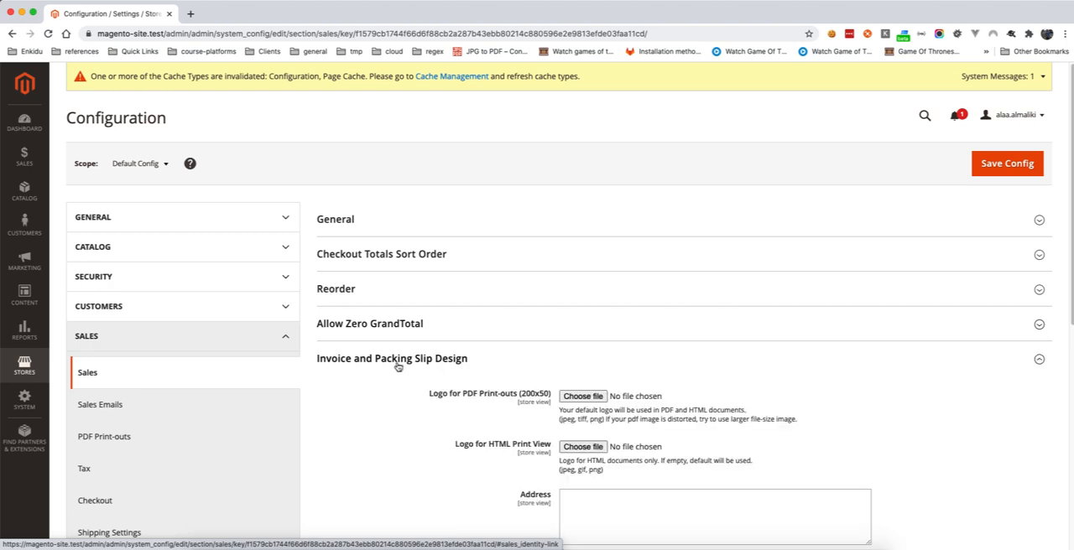
scroll(397, 366, "down", 3)
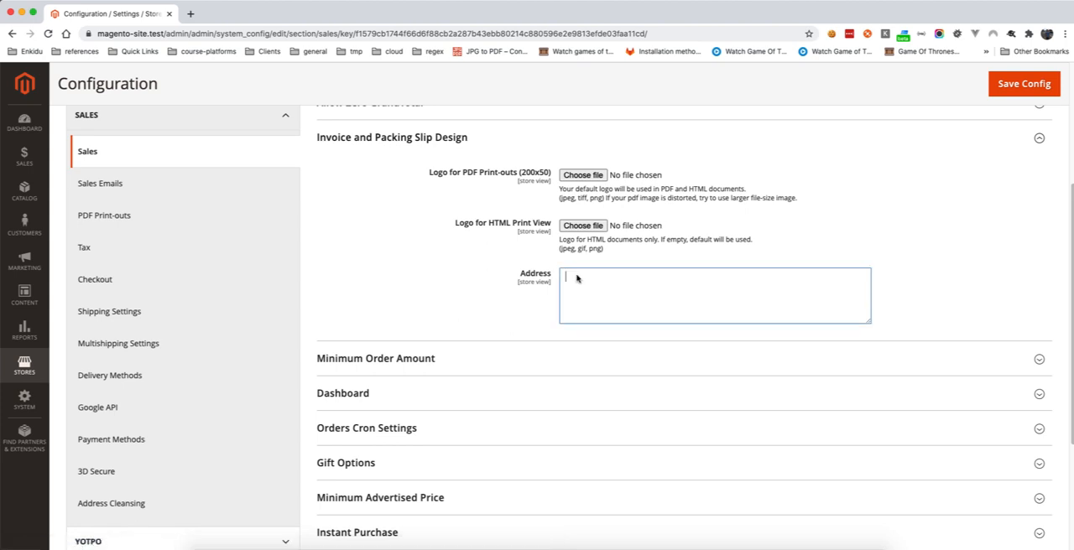
left_click(432, 136)
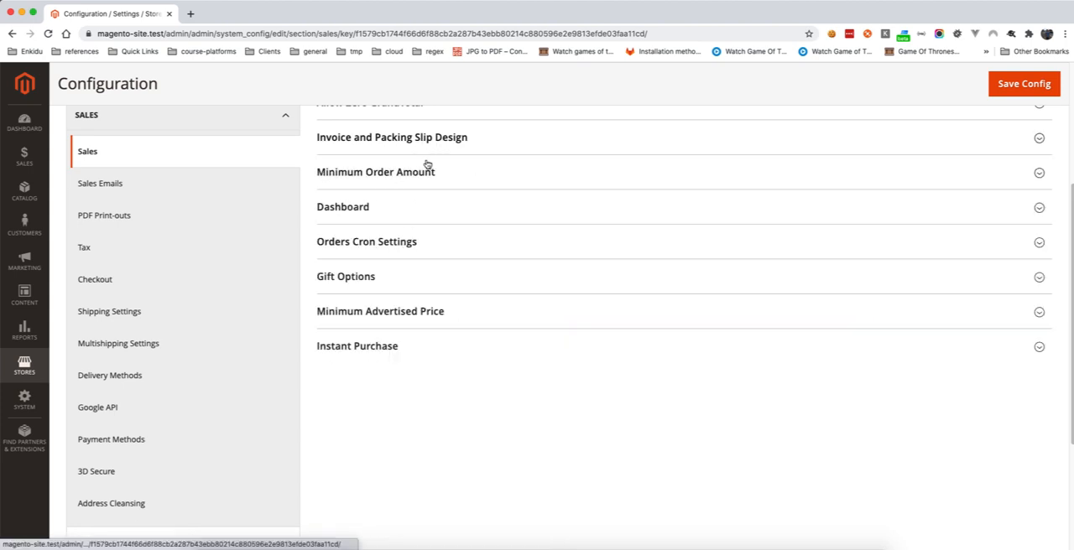
Step: Set Minimum Order Amount's Enable to Yes
left_click(375, 181)
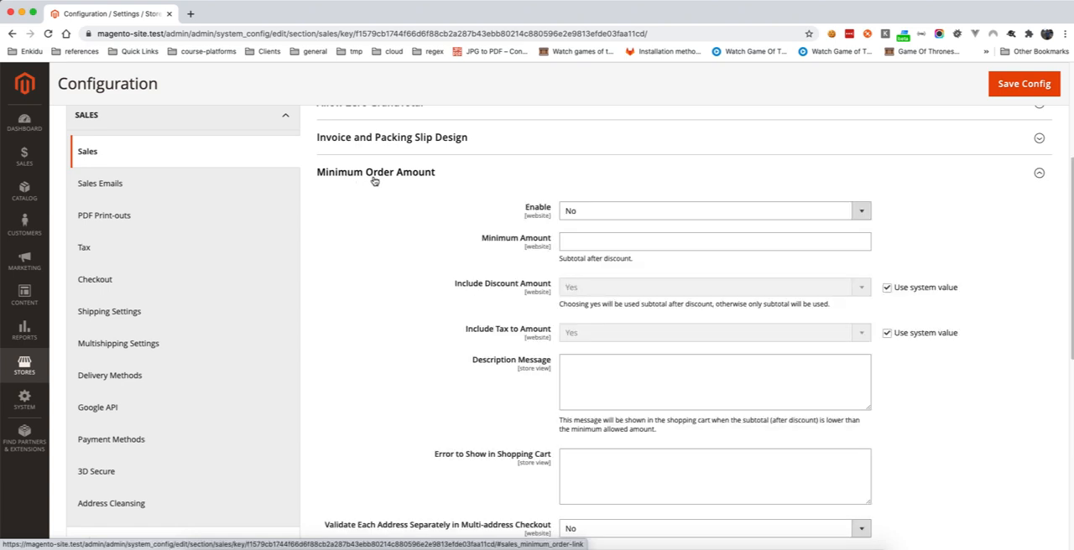
left_click(584, 210)
left_click(589, 241)
type("1")
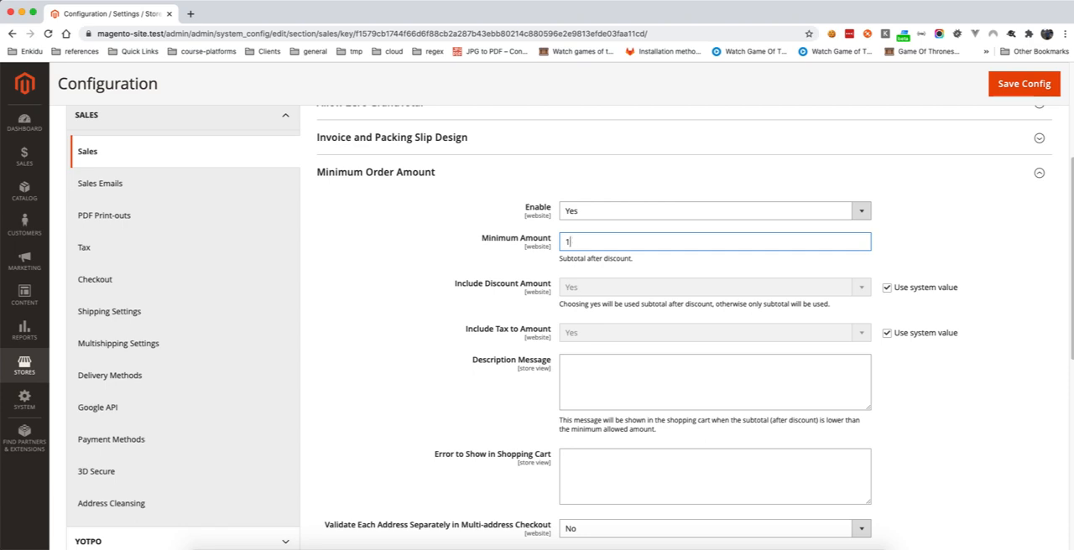
scroll(461, 348, "down", 3)
scroll(461, 348, "down", 3)
scroll(462, 348, "down", 3)
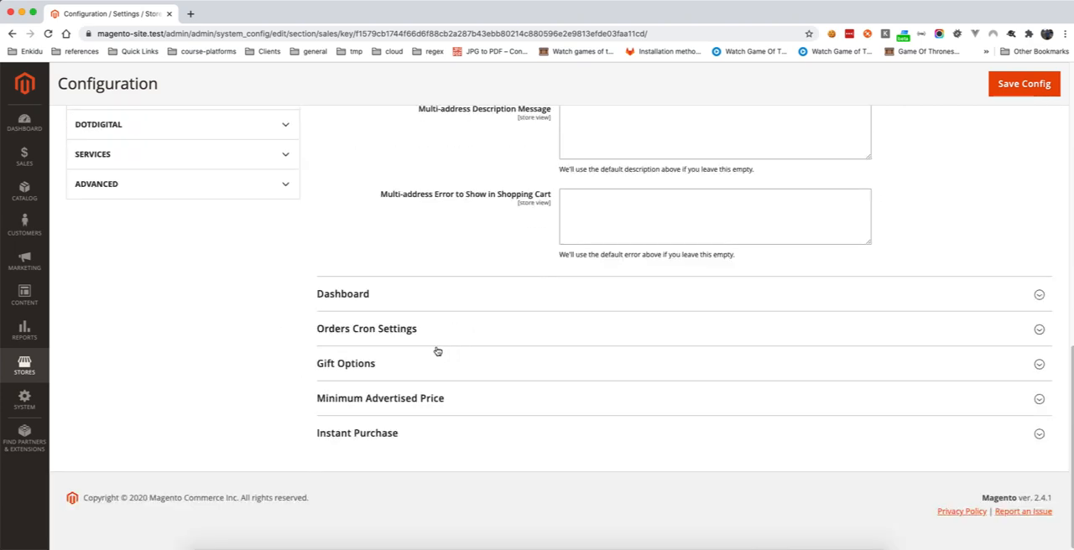
Step: Expand Dashboard, Orders Cron Settings and Instant Purchase to view their default values
left_click(367, 296)
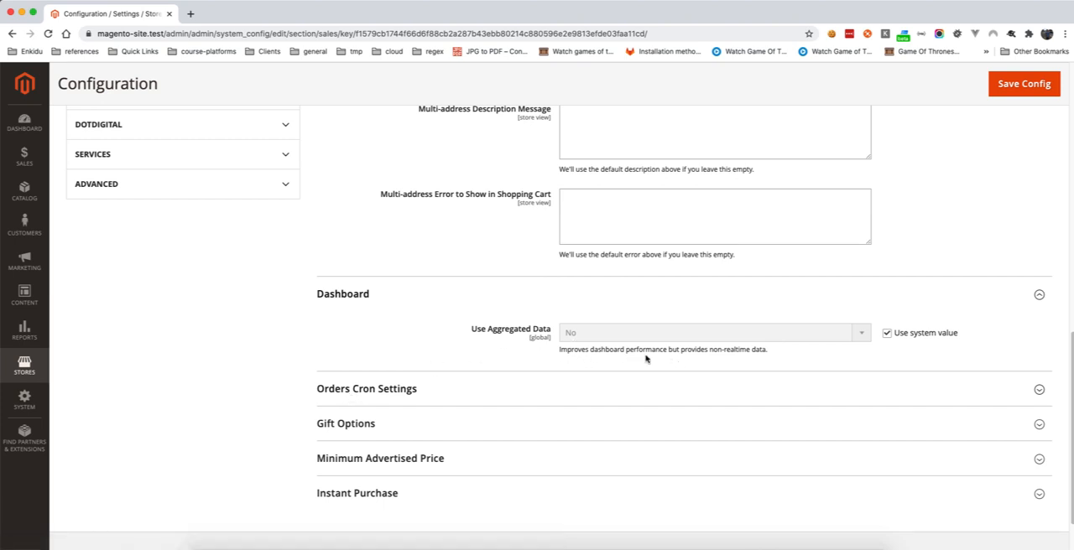
left_click(338, 394)
scroll(300, 374, "down", 1)
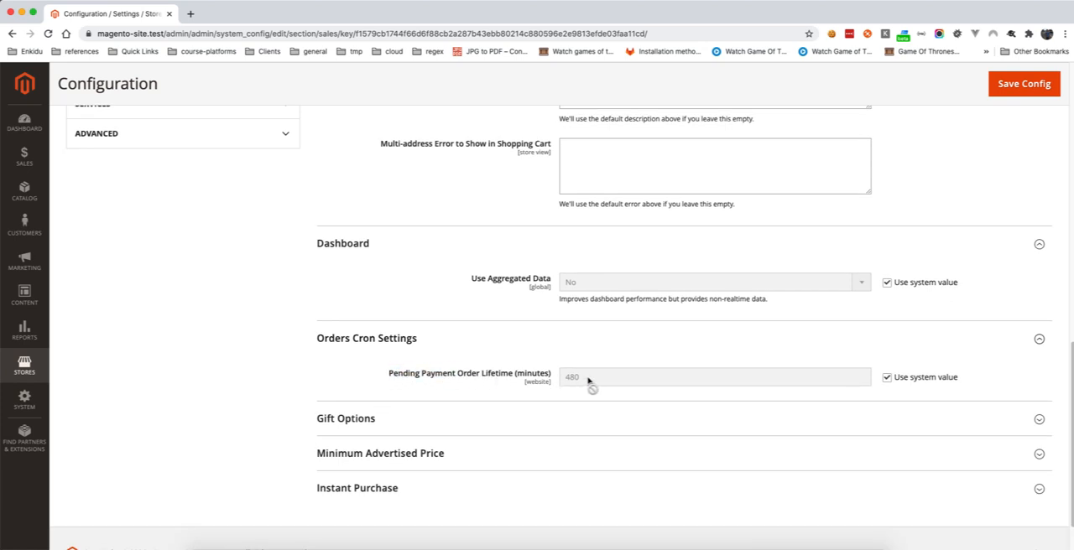
left_click(354, 493)
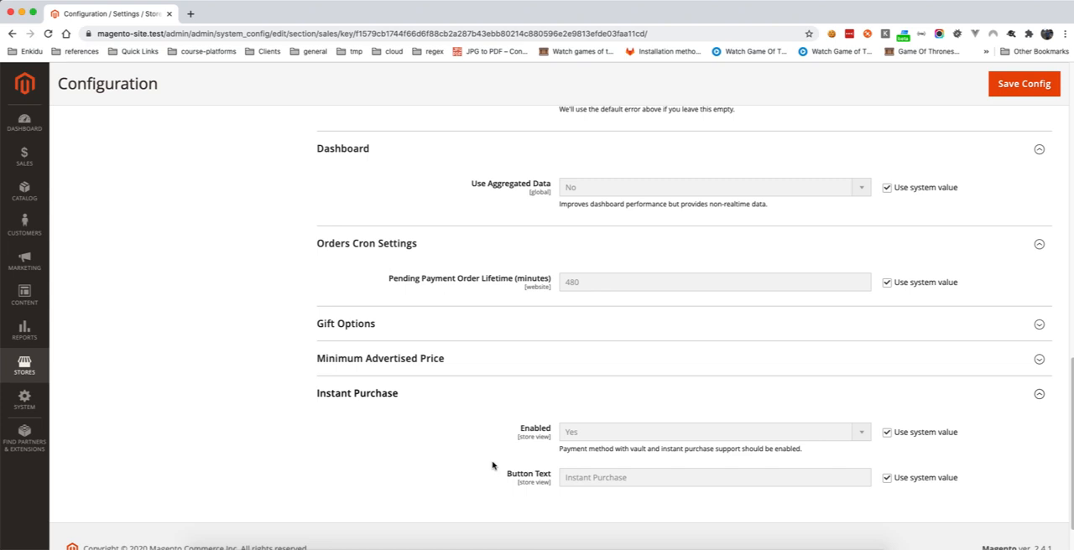
scroll(493, 465, "up", 10)
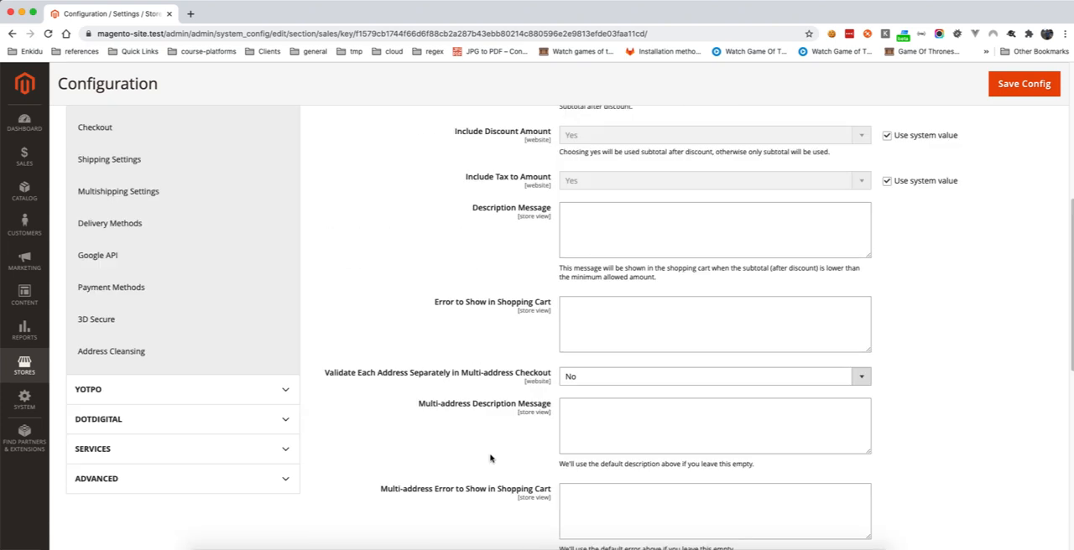
scroll(491, 458, "up", 10)
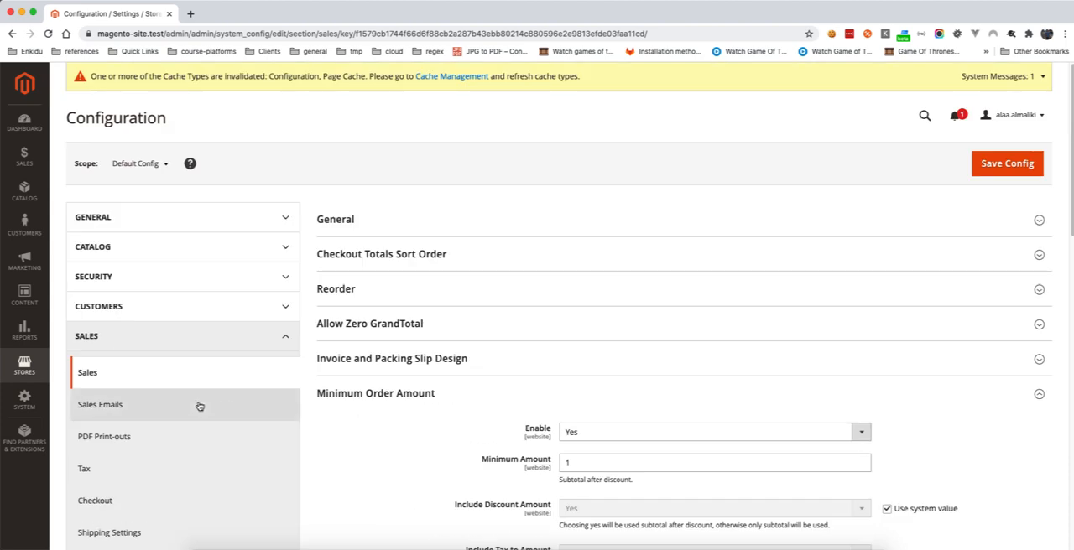
left_click(107, 404)
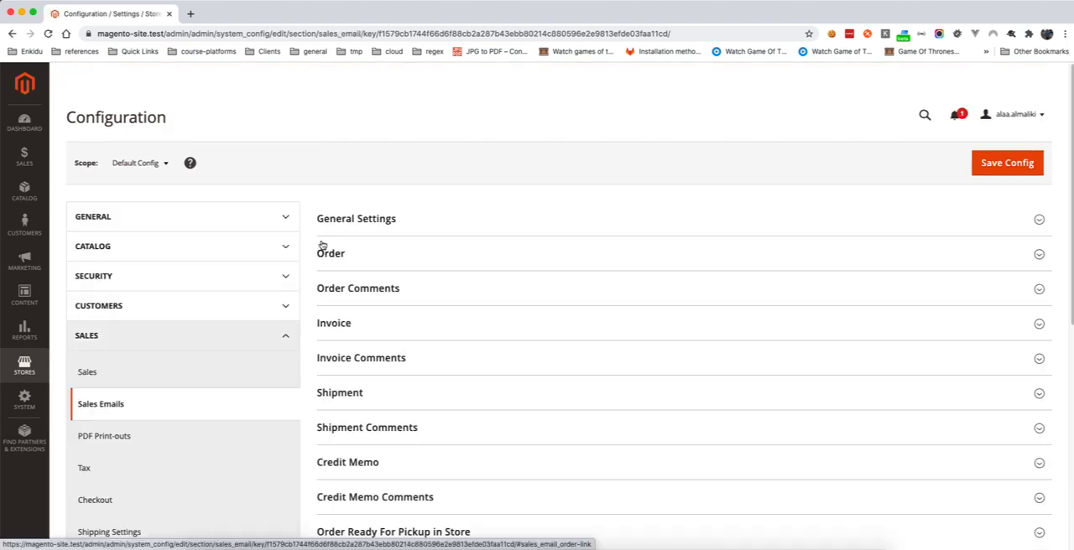
left_click(356, 219)
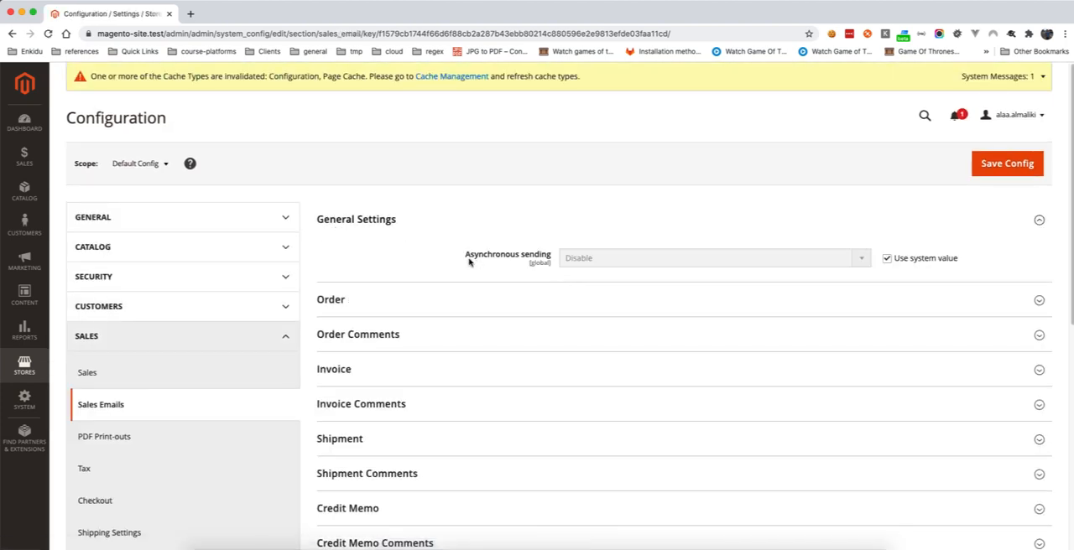
left_click(887, 258)
left_click(817, 259)
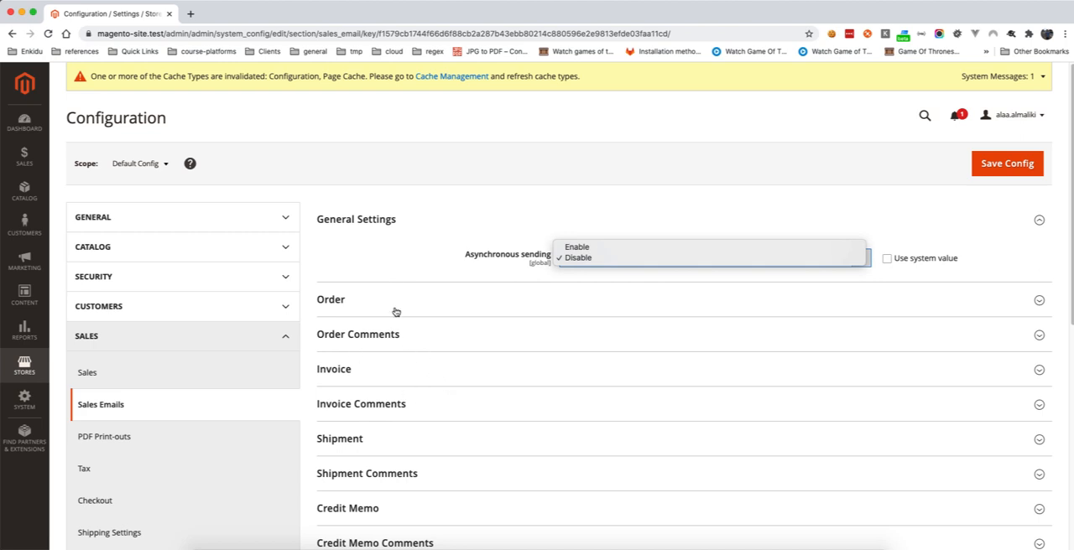
left_click(363, 242)
left_click(330, 300)
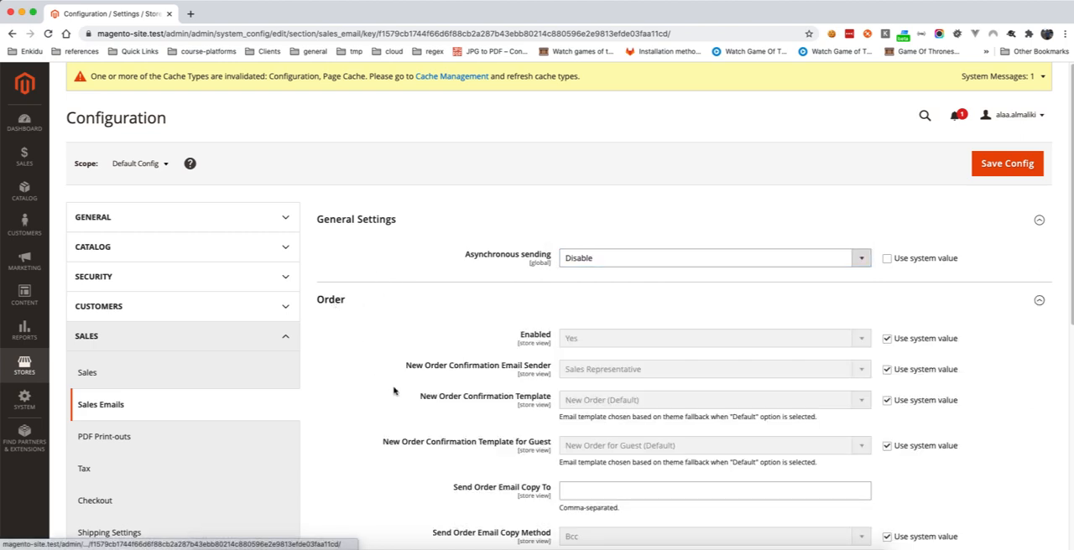
scroll(344, 359, "down", 1)
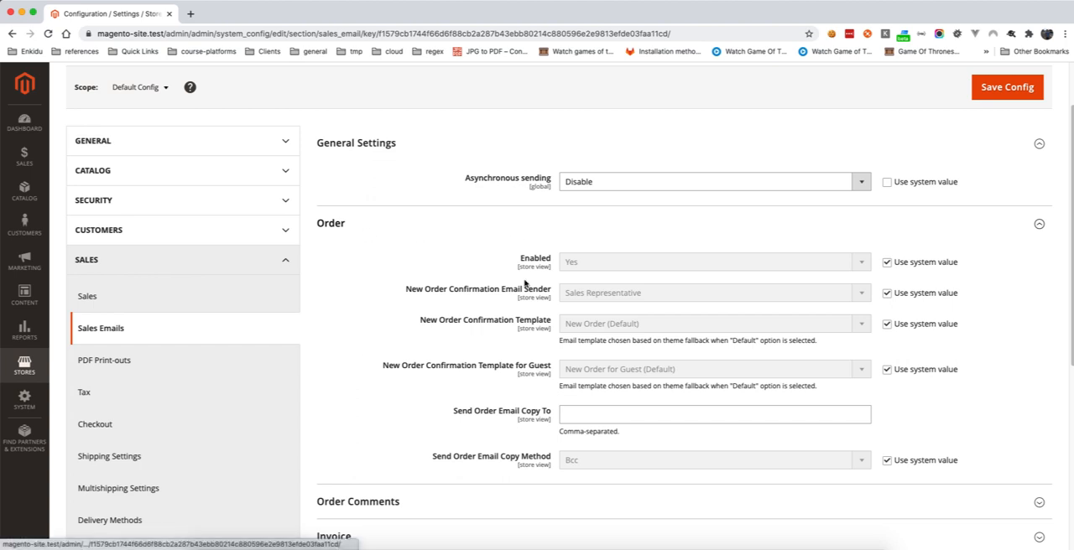
scroll(443, 429, "down", 1)
scroll(443, 429, "down", 1)
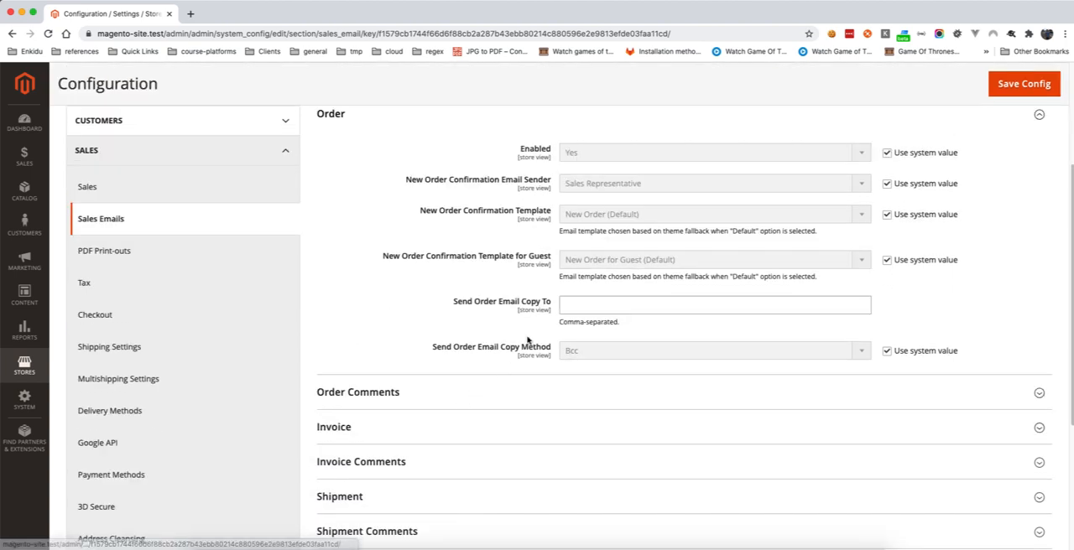
left_click_drag(453, 304, 540, 306)
left_click(580, 303)
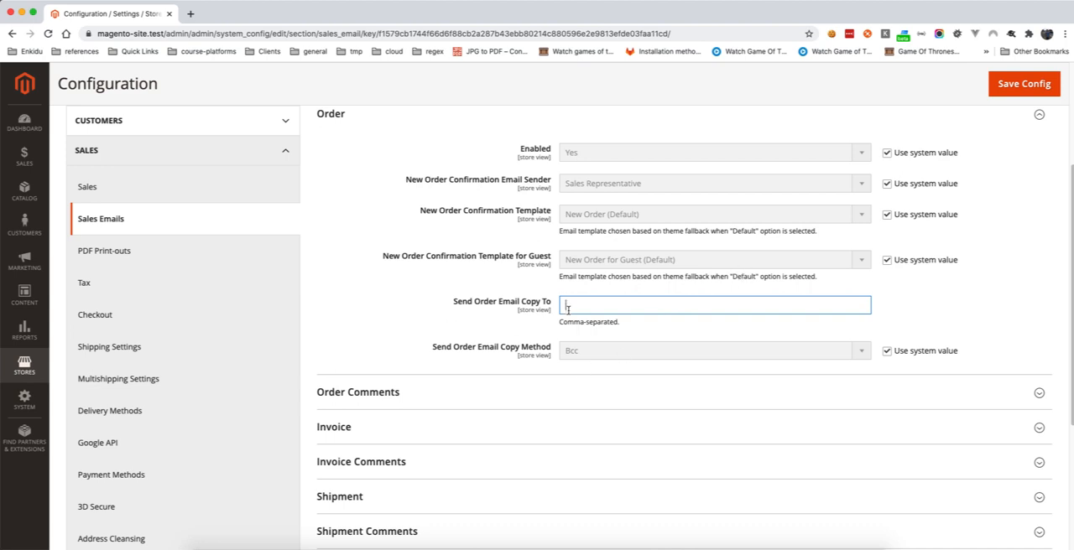
scroll(428, 340, "down", 1)
scroll(427, 340, "down", 1)
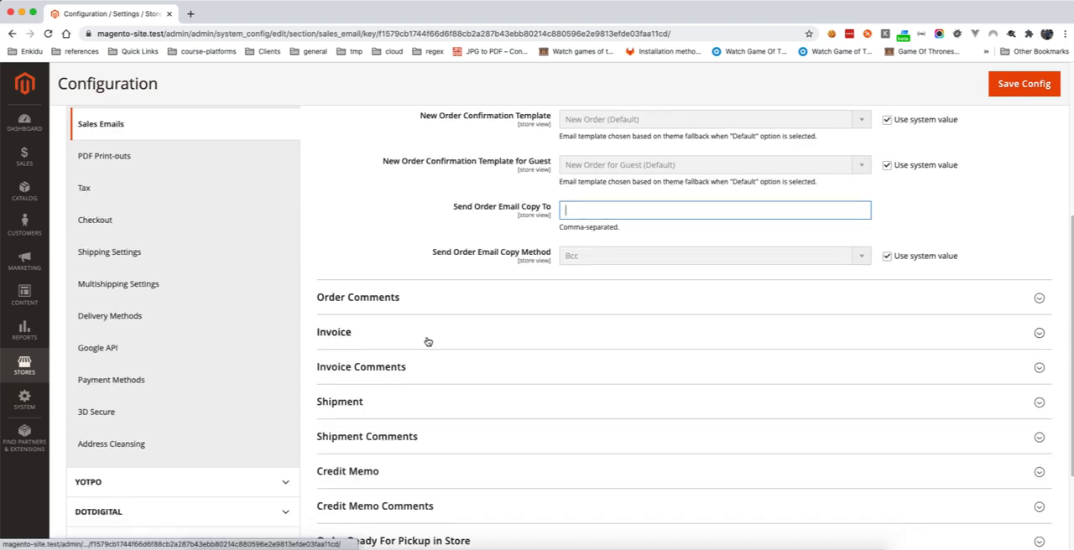
left_click(365, 309)
scroll(365, 308, "down", 1)
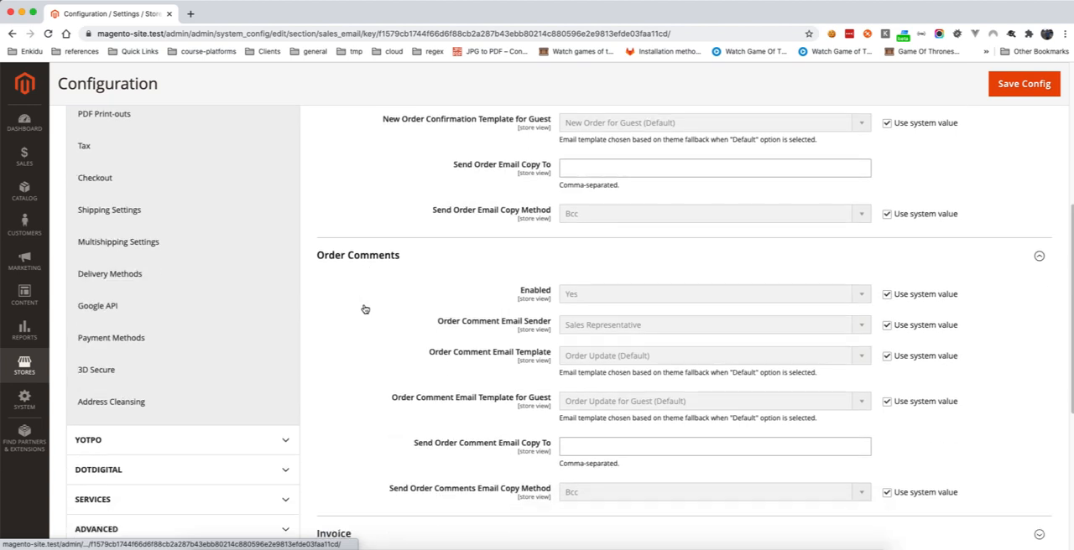
left_click(376, 240)
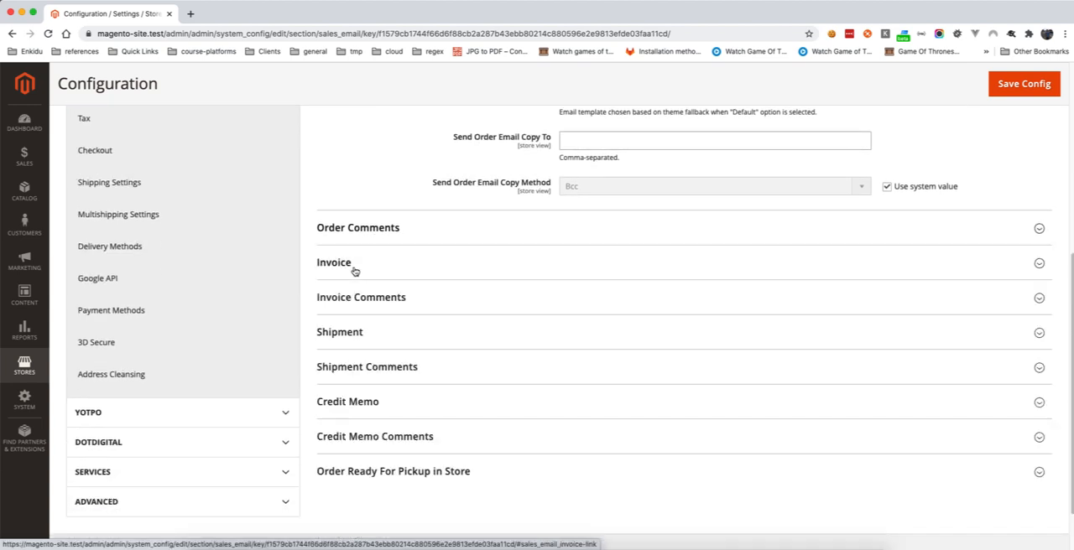
left_click(350, 258)
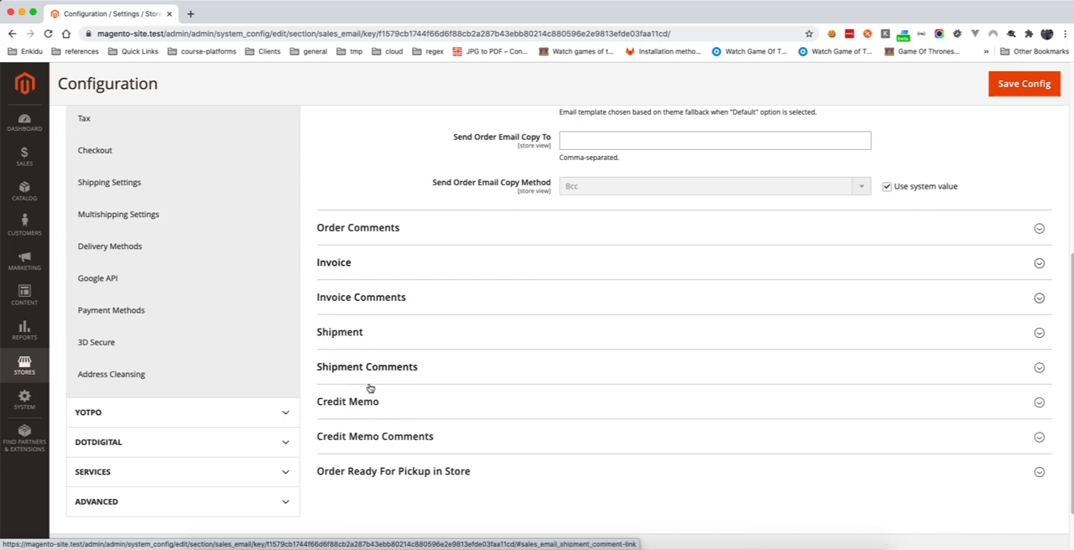
scroll(179, 319, "up", 5)
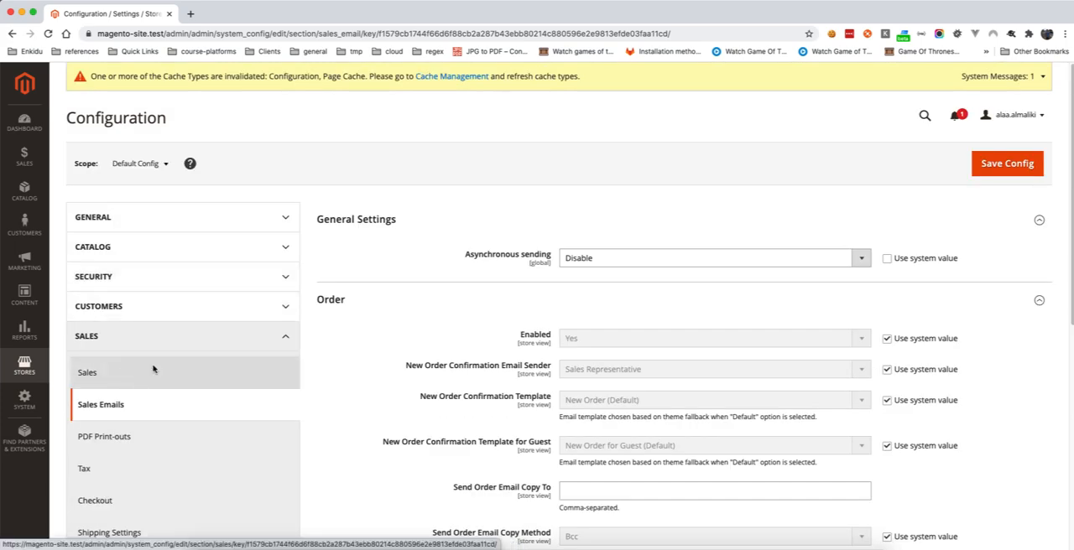
scroll(168, 336, "down", 3)
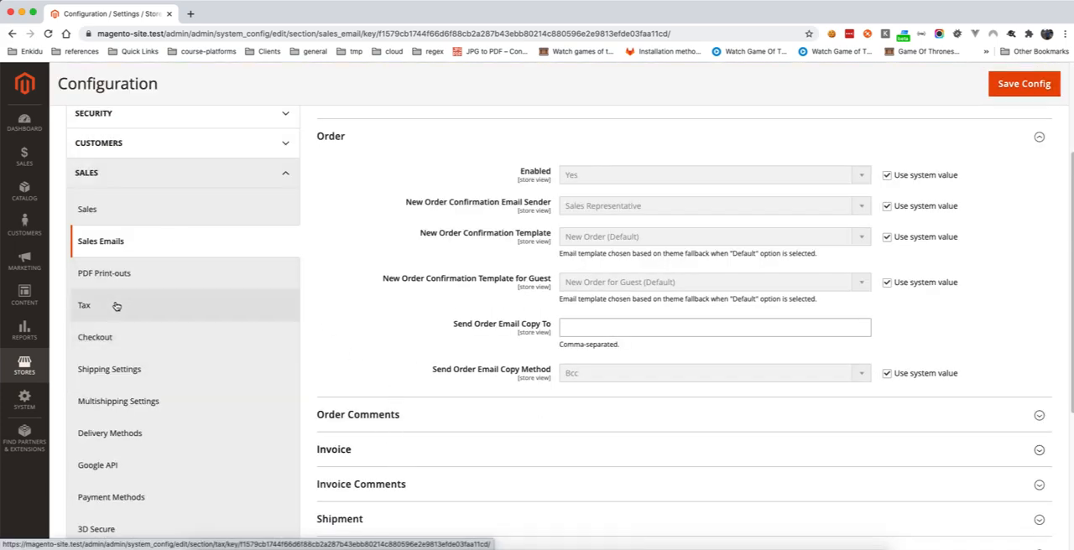
Step: Review PDF Print-outs for Invoice, Shipment and Credit Memo, leaving Display Order ID at Yes
left_click(133, 279)
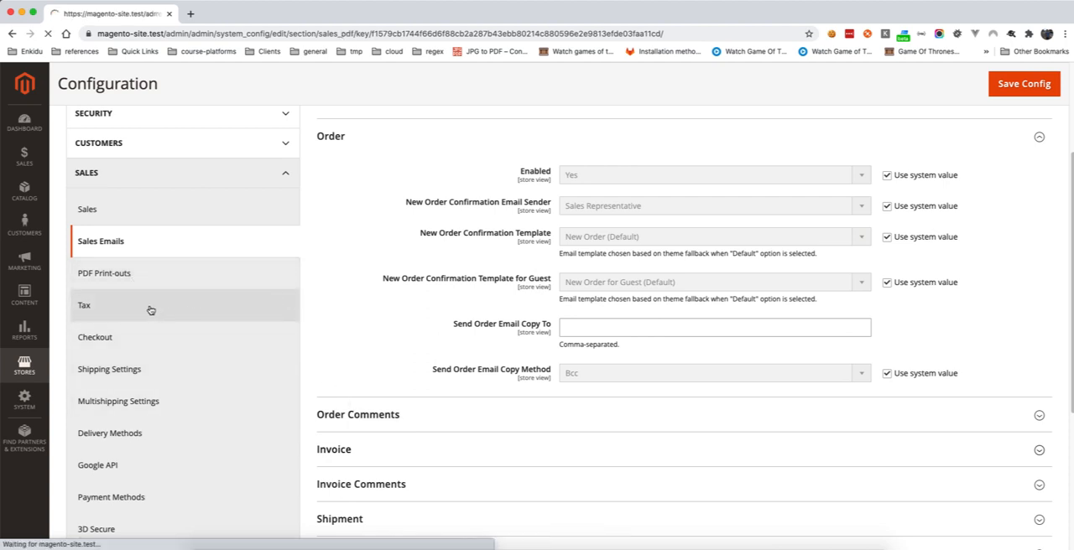
left_click(336, 223)
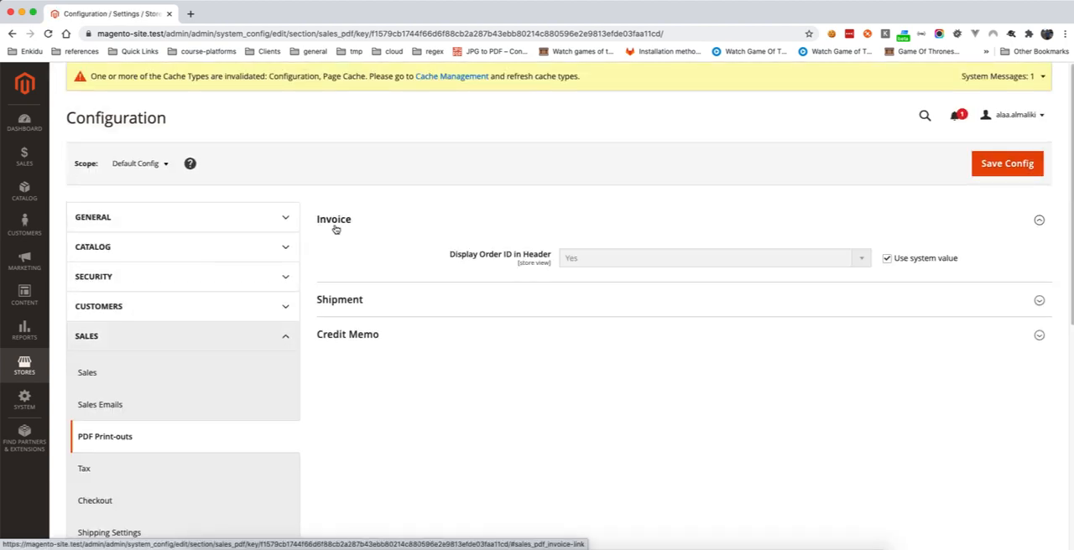
left_click(335, 222)
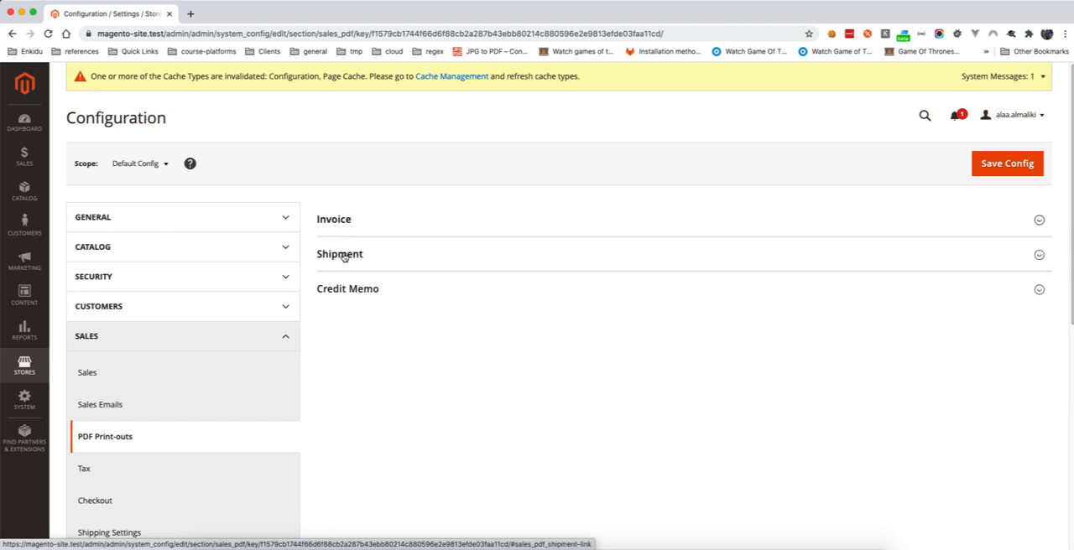
left_click(340, 254)
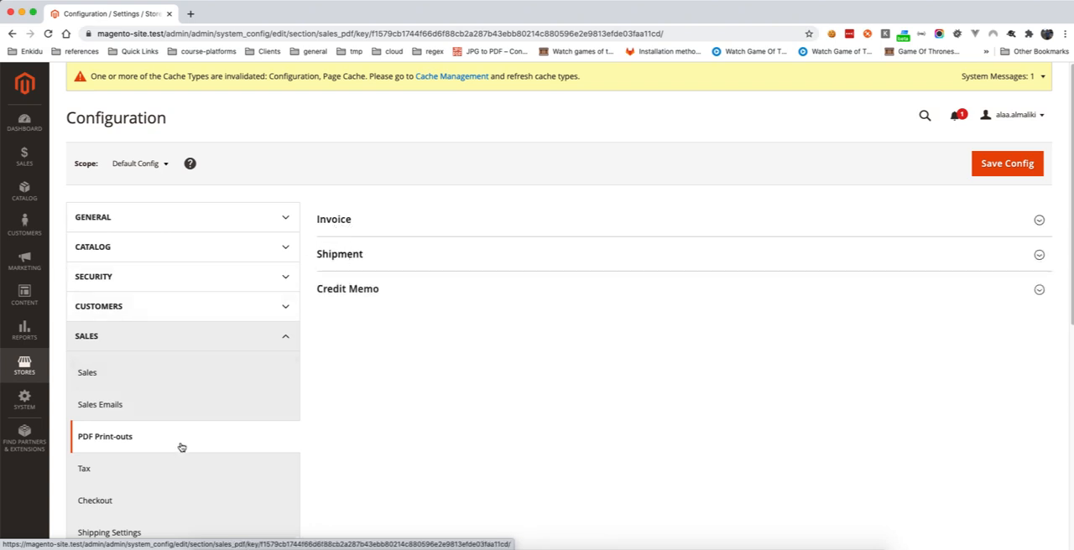
scroll(176, 453, "down", 2)
left_click(347, 289)
left_click(348, 246)
Step: Review Tax Classes defaults: Taxable Goods for shipping and products, Retail Customer
left_click(101, 415)
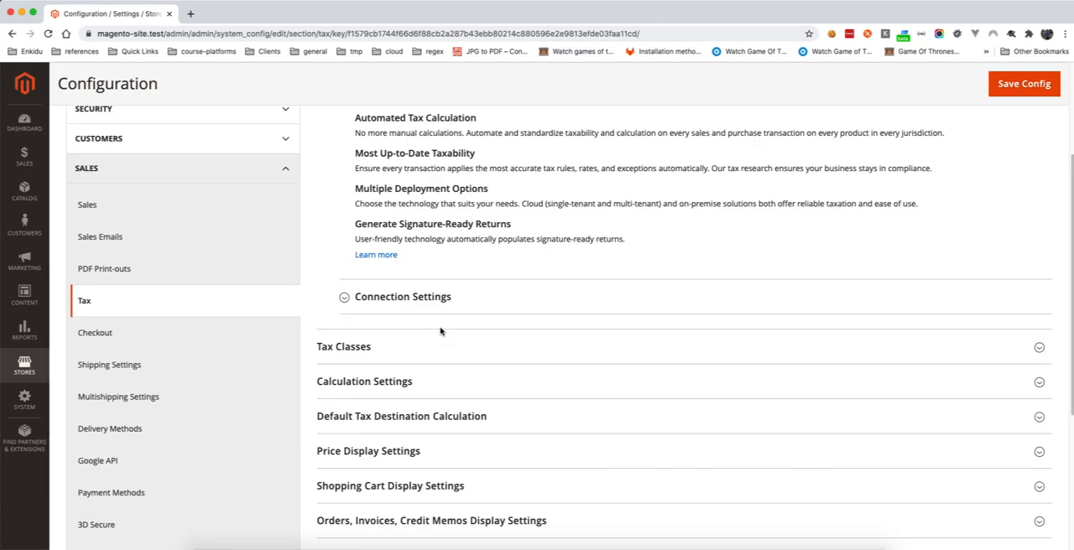
scroll(472, 394, "down", 2)
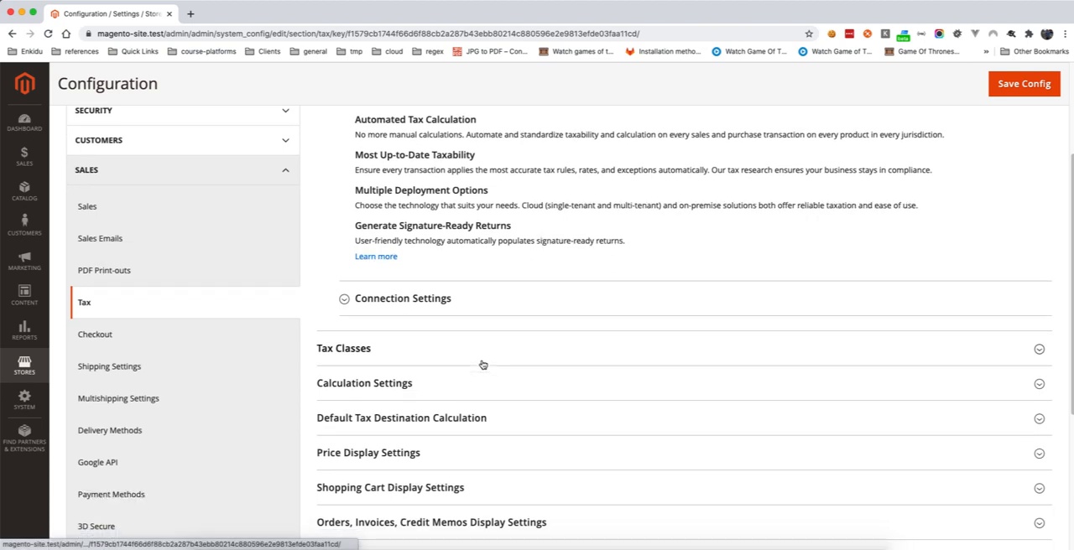
scroll(483, 365, "down", 1)
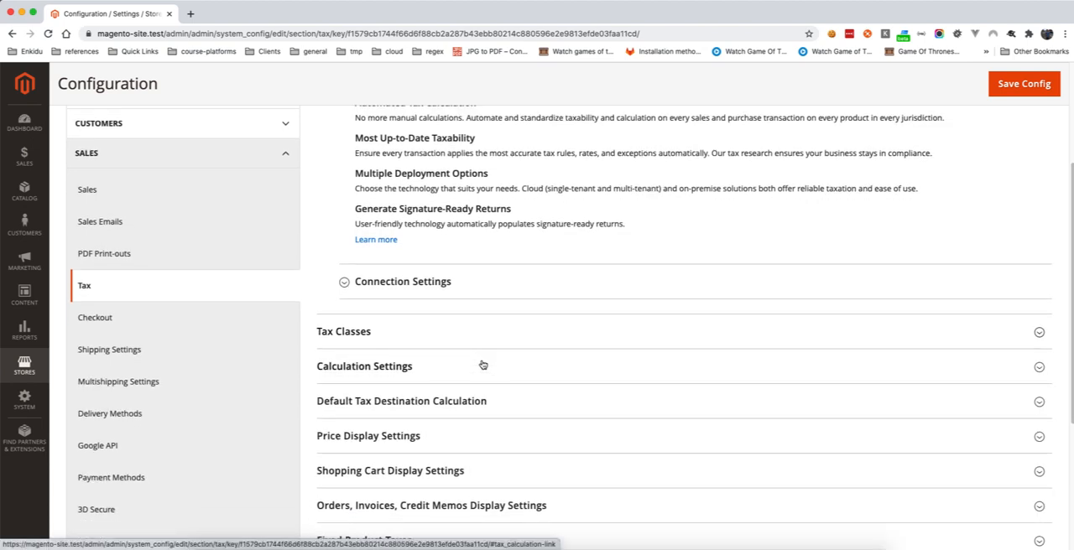
left_click(337, 332)
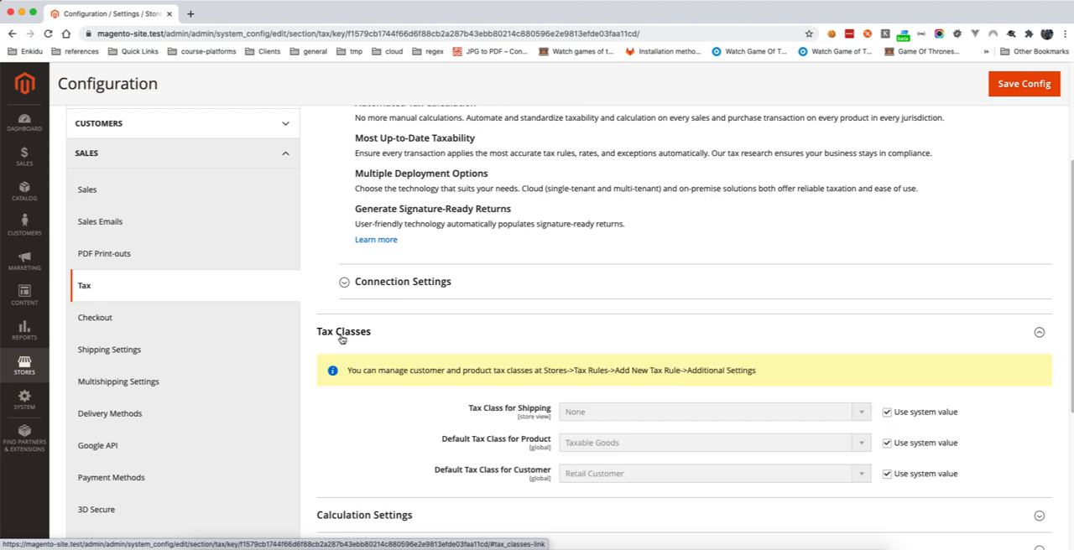
scroll(383, 372, "down", 2)
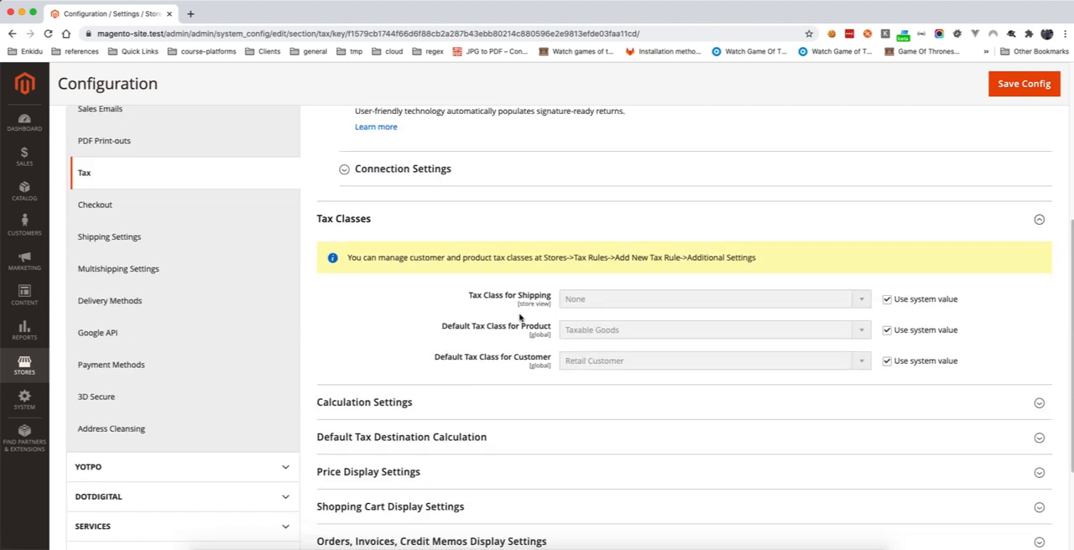
left_click_drag(470, 300, 567, 306)
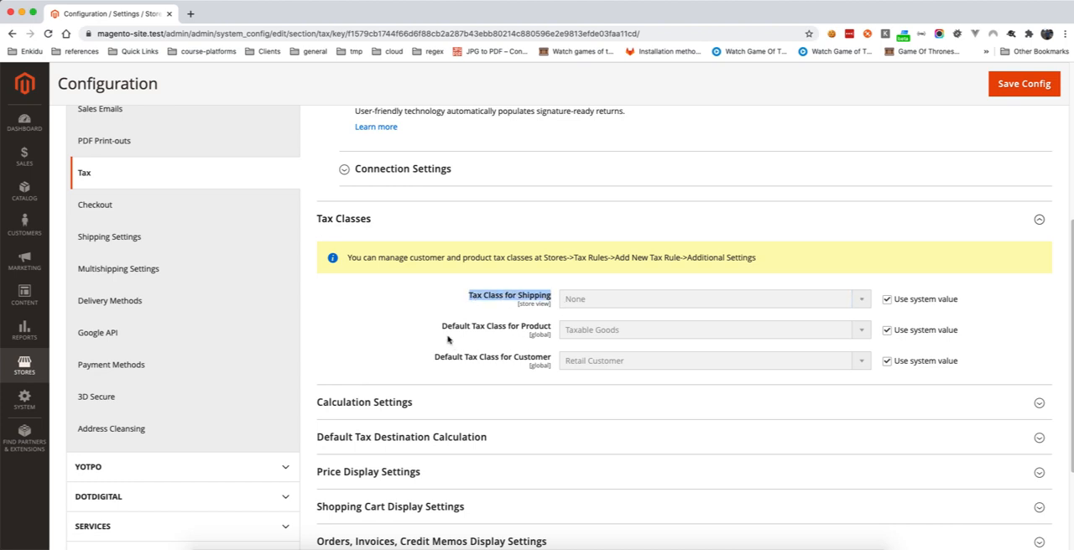
left_click_drag(442, 326, 550, 329)
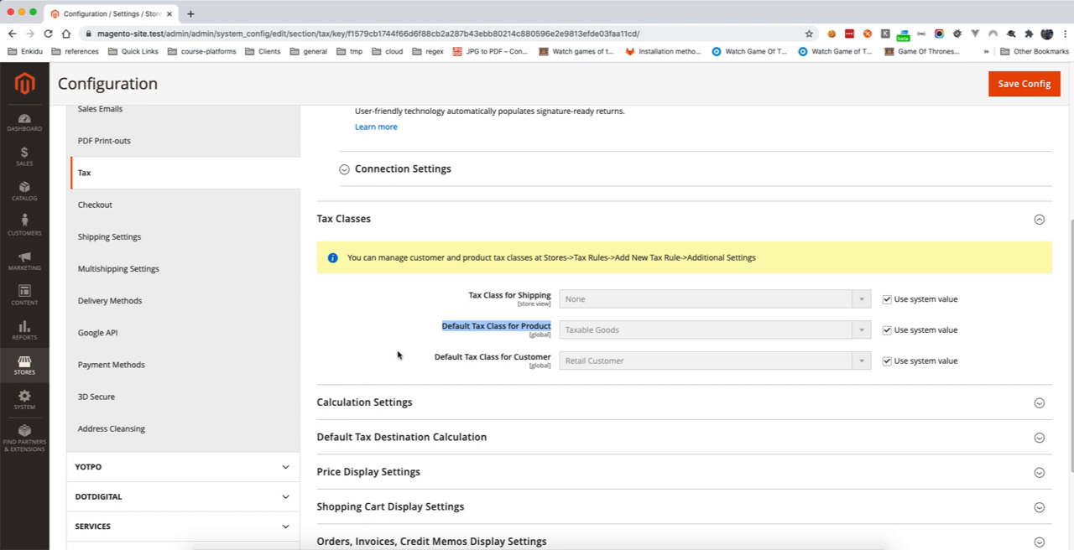
scroll(399, 356, "down", 1)
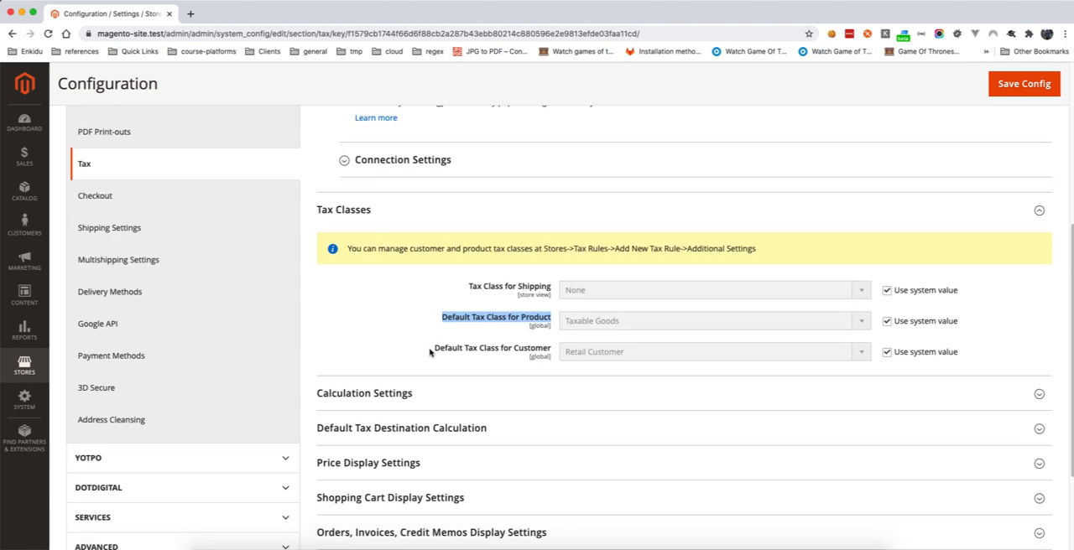
scroll(431, 351, "down", 2)
Step: Unlock Tax Calculation Method Based On, keep Total, and save the tax configuration
left_click(398, 352)
scroll(455, 366, "down", 2)
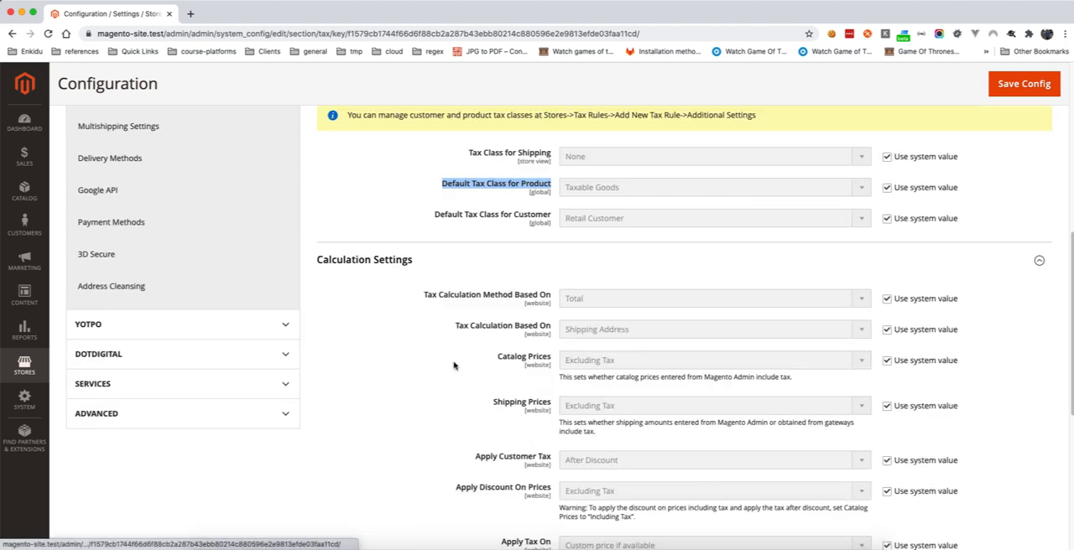
scroll(455, 366, "down", 2)
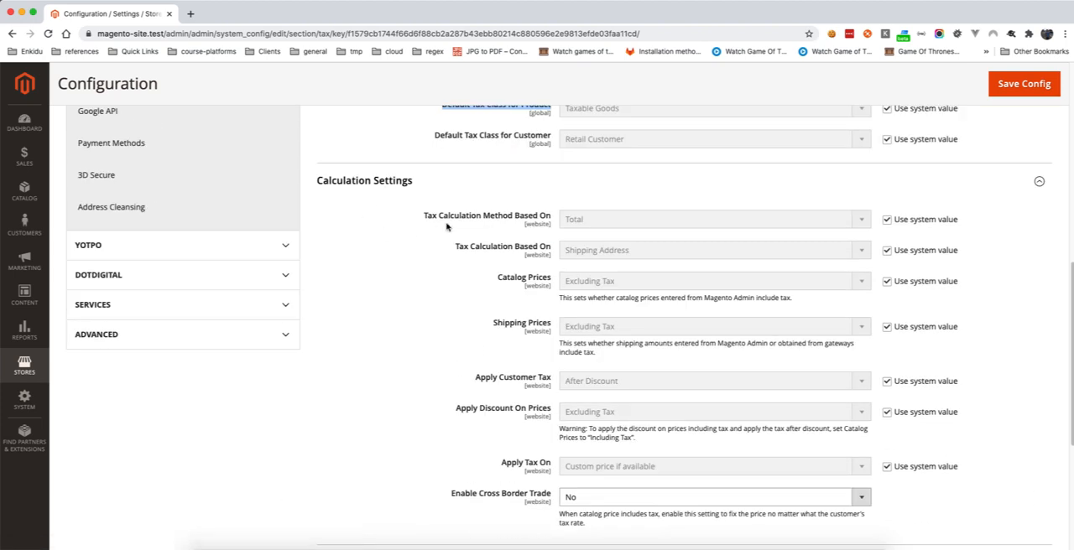
left_click_drag(424, 220, 482, 223)
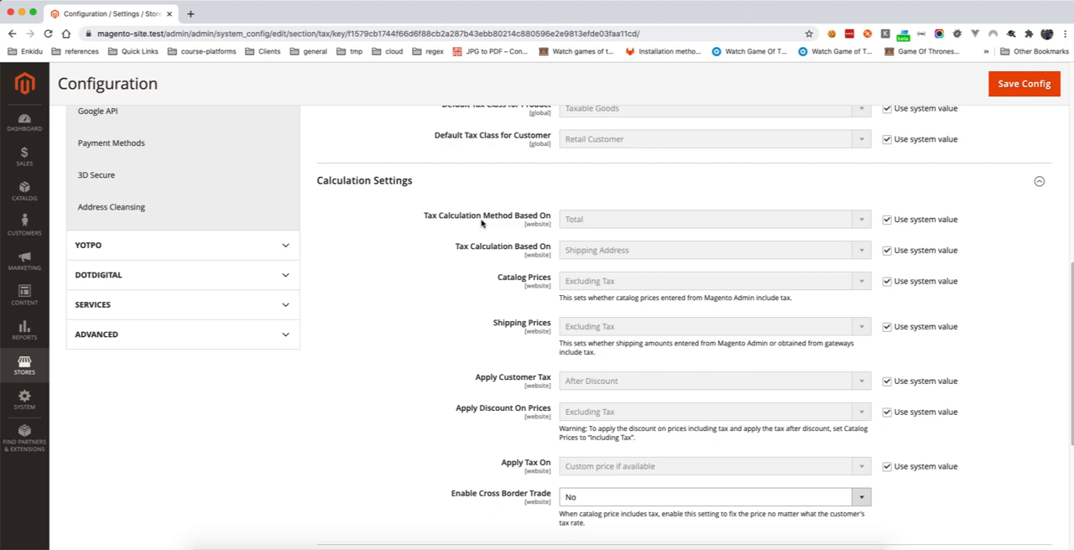
scroll(488, 350, "down", 1)
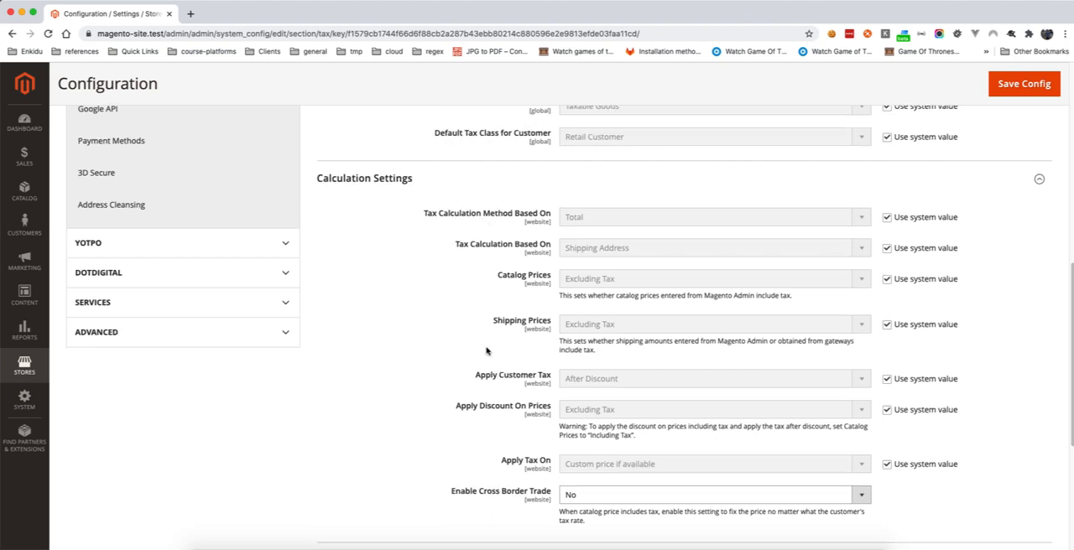
left_click(886, 217)
left_click(828, 217)
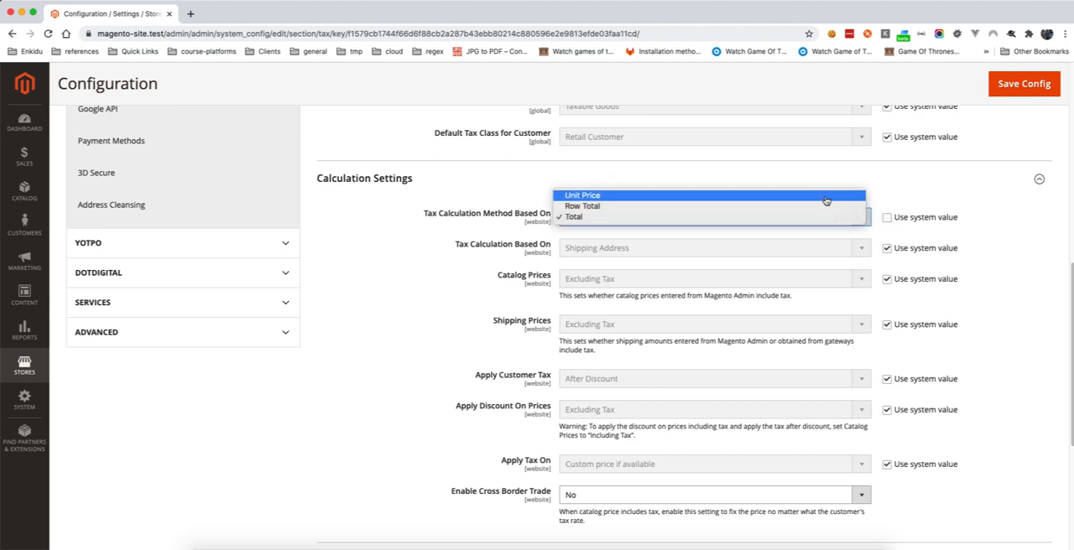
left_click(616, 220)
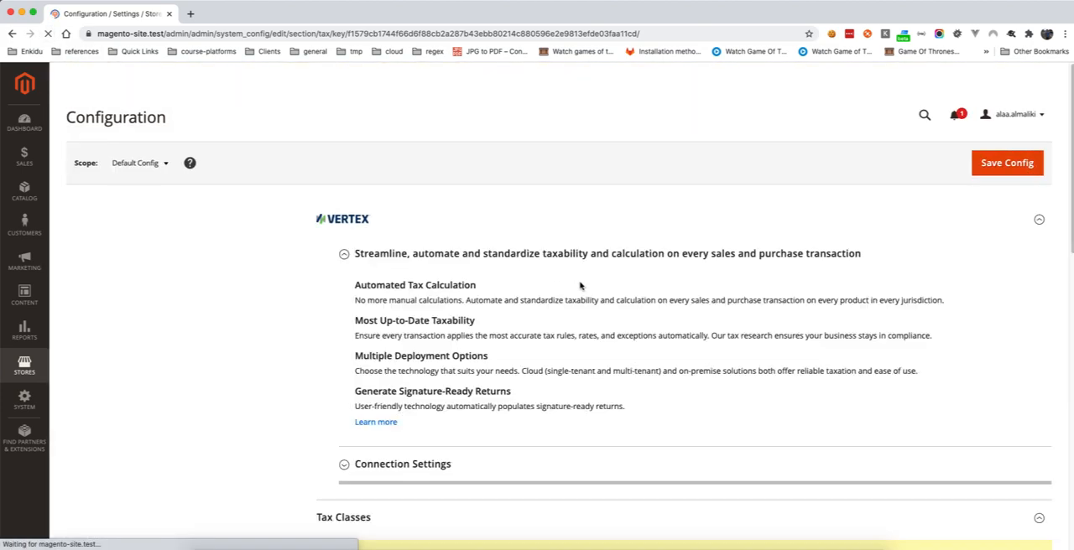
scroll(532, 289, "down", 10)
scroll(579, 285, "down", 10)
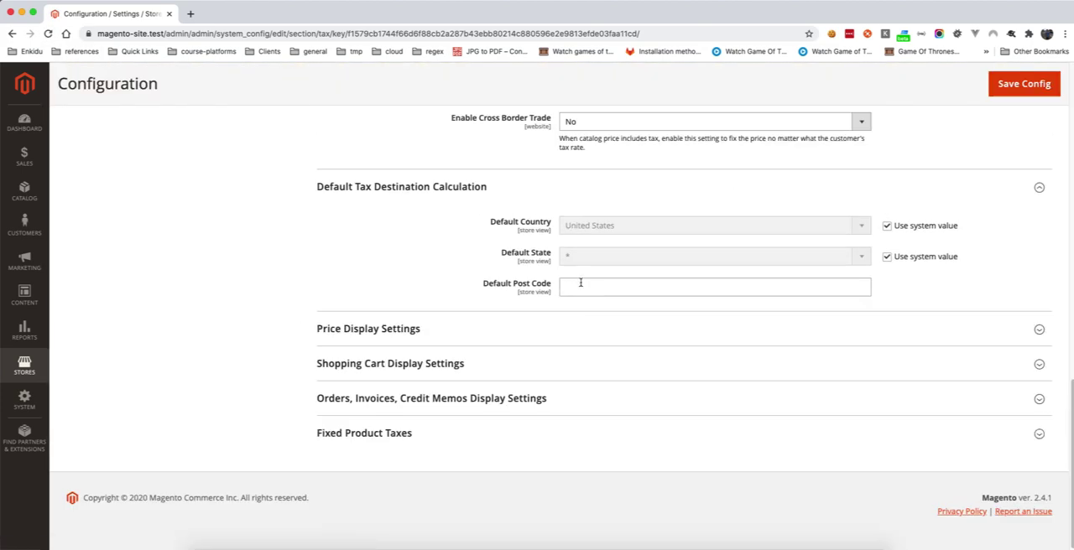
Step: Set Default Tax Destination country to United Kingdom
left_click(886, 226)
left_click(713, 225)
left_click(713, 215)
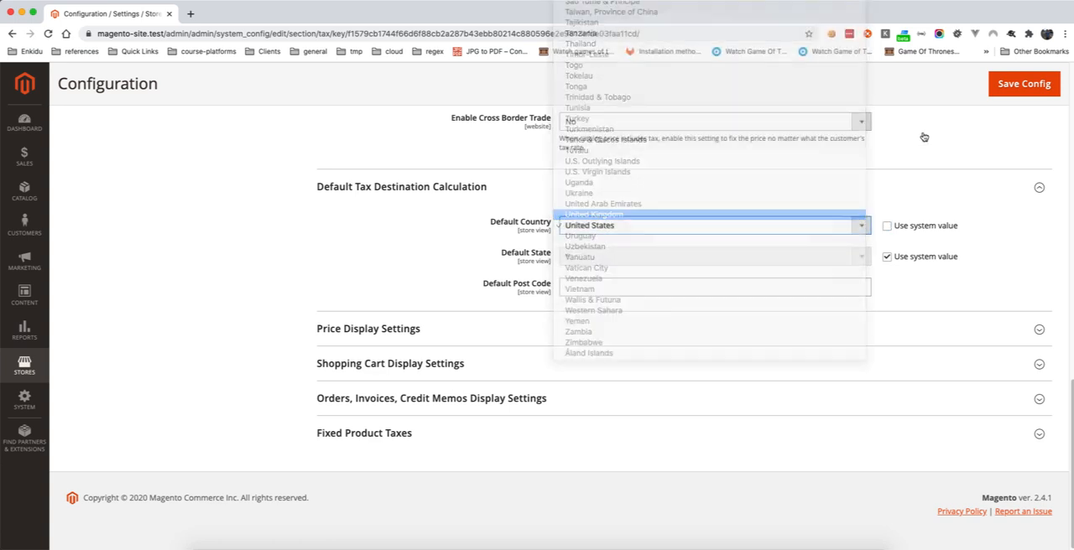
Step: Review price, cart and order display settings, then save the tax configuration
left_click(386, 329)
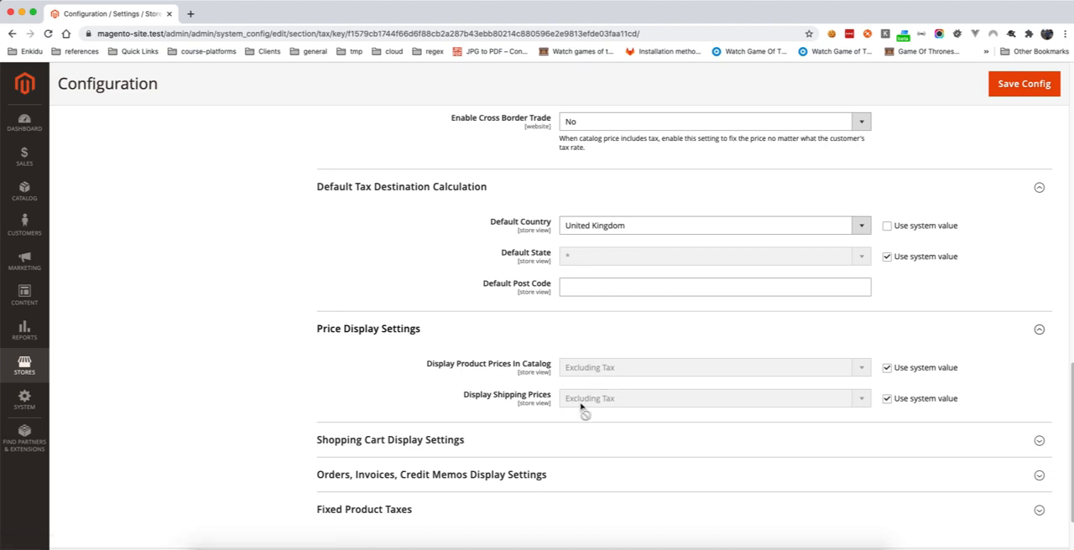
left_click(411, 442)
scroll(419, 405, "down", 3)
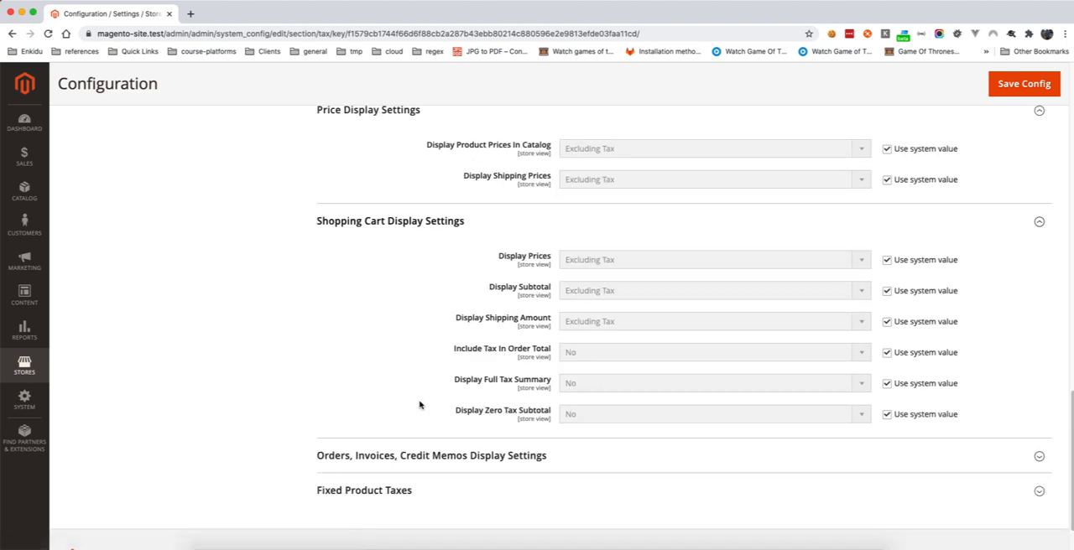
left_click(393, 459)
scroll(393, 470, "down", 3)
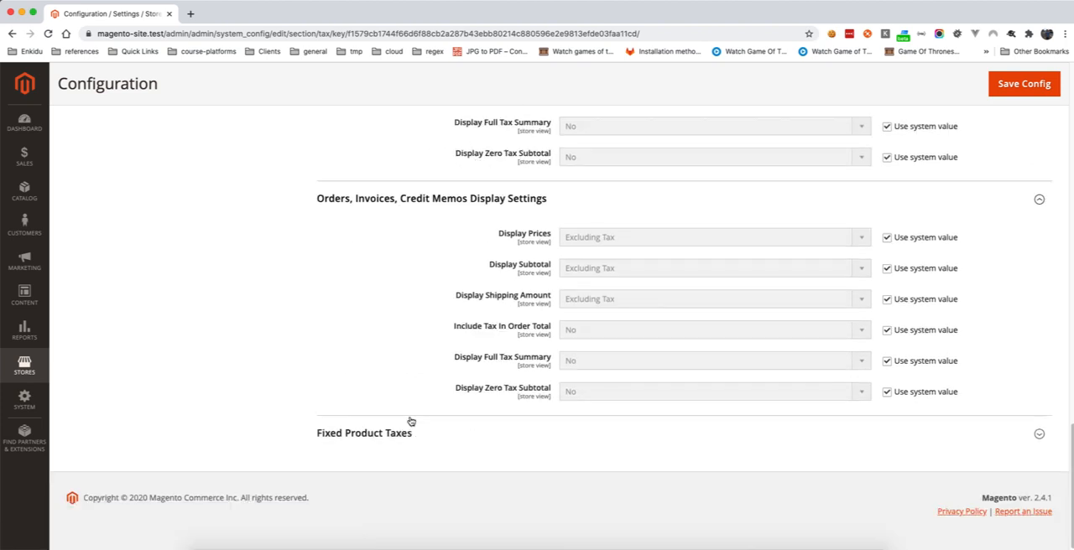
scroll(408, 377, "up", 10)
left_click(1023, 83)
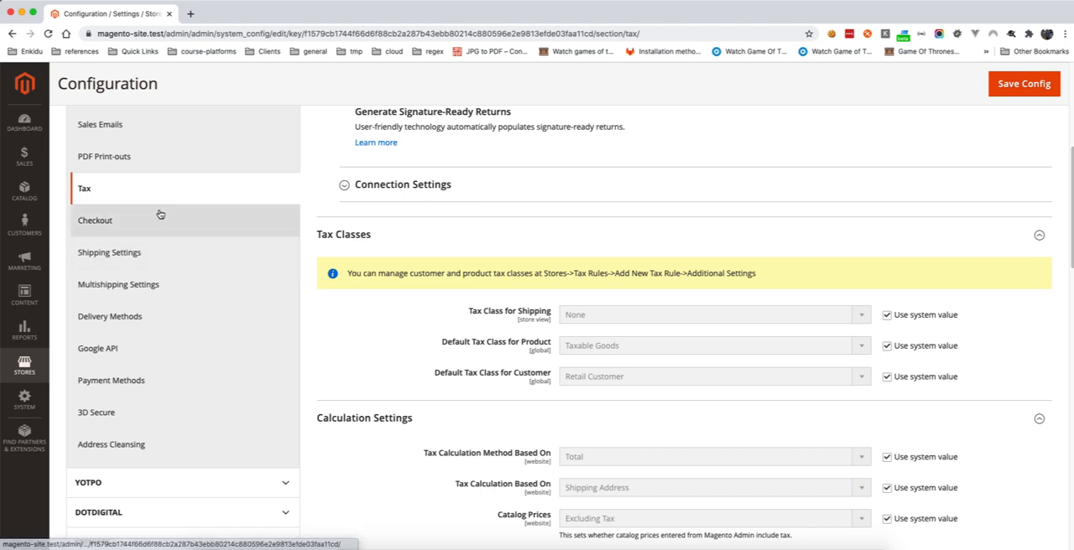
left_click(105, 220)
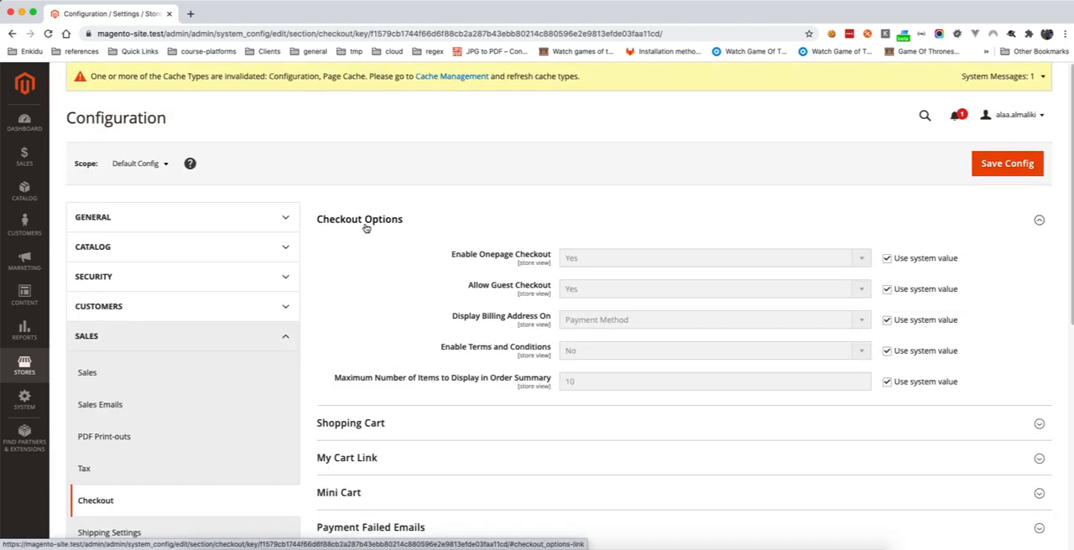
left_click(365, 223)
left_click(359, 256)
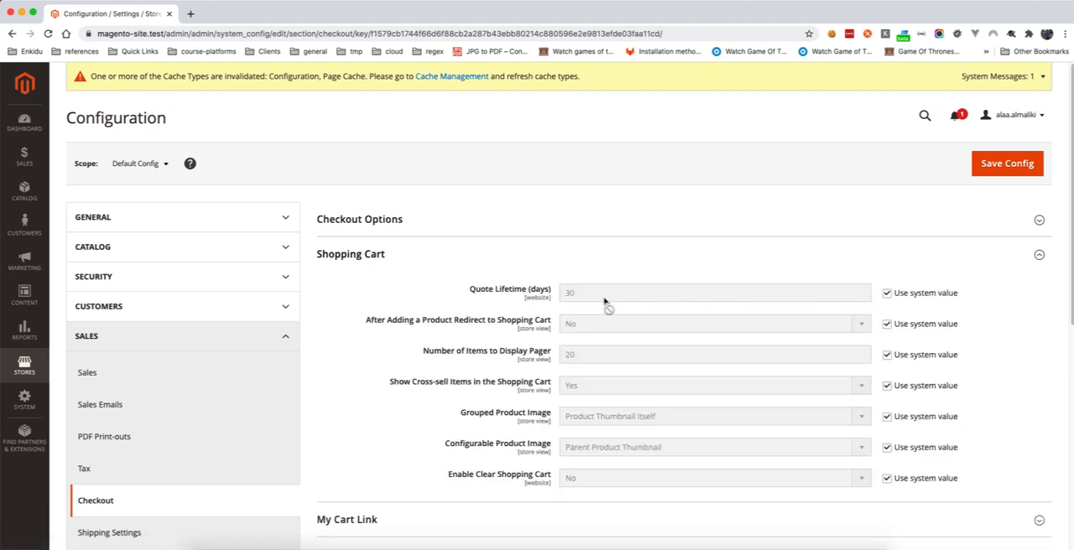
left_click(347, 254)
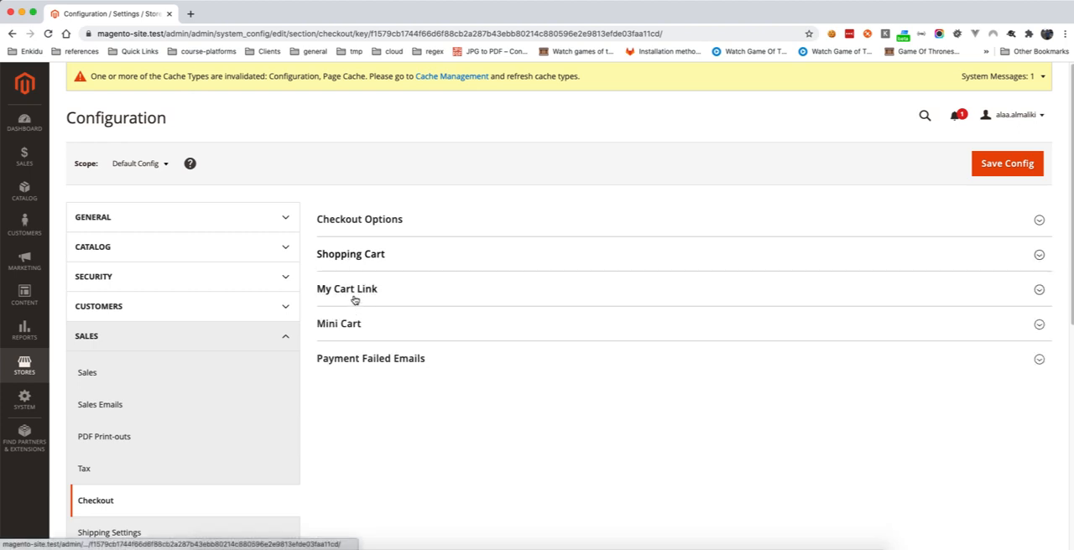
left_click(355, 294)
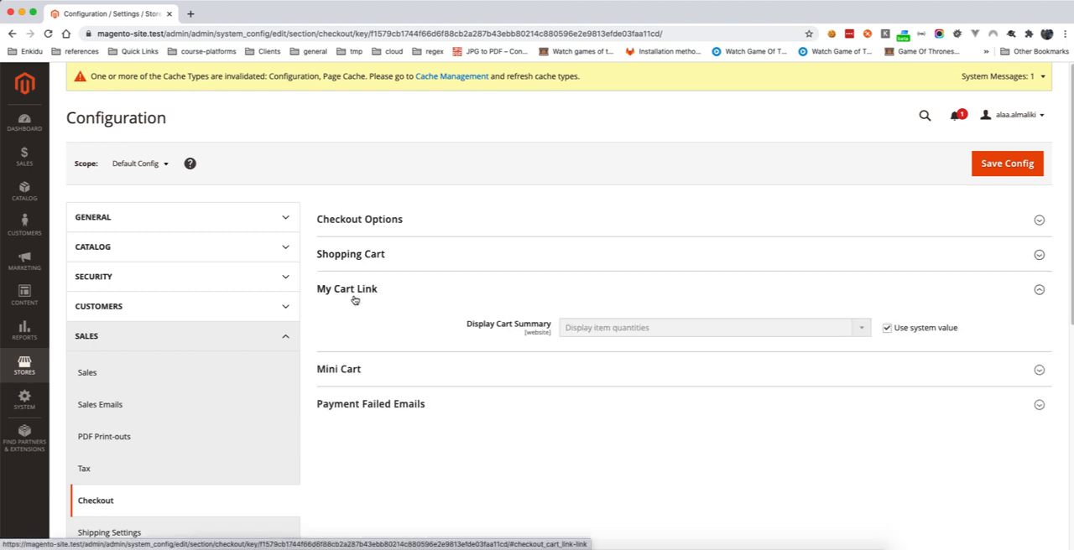
left_click(355, 296)
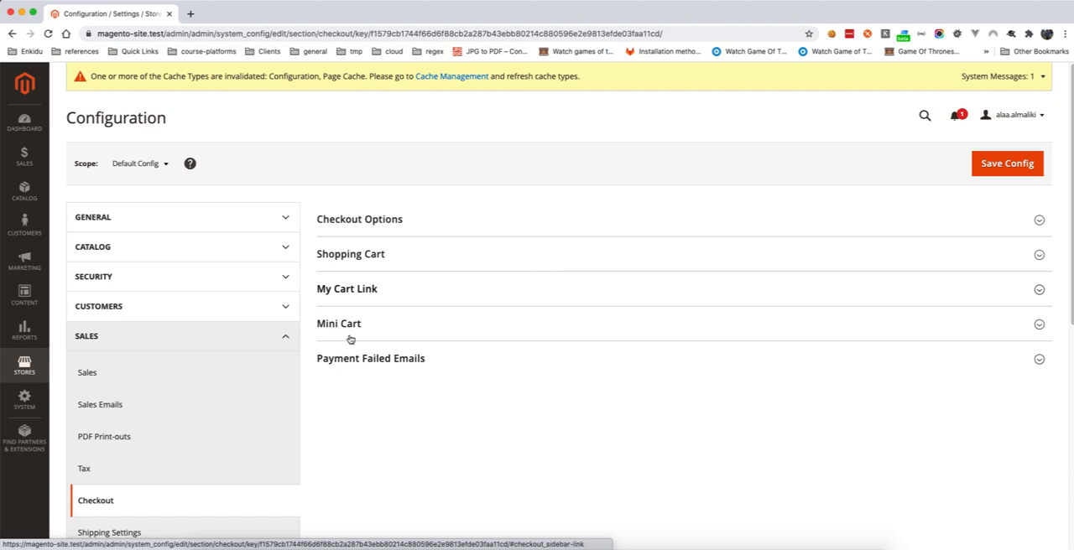
left_click(344, 327)
left_click(361, 359)
scroll(199, 323, "down", 3)
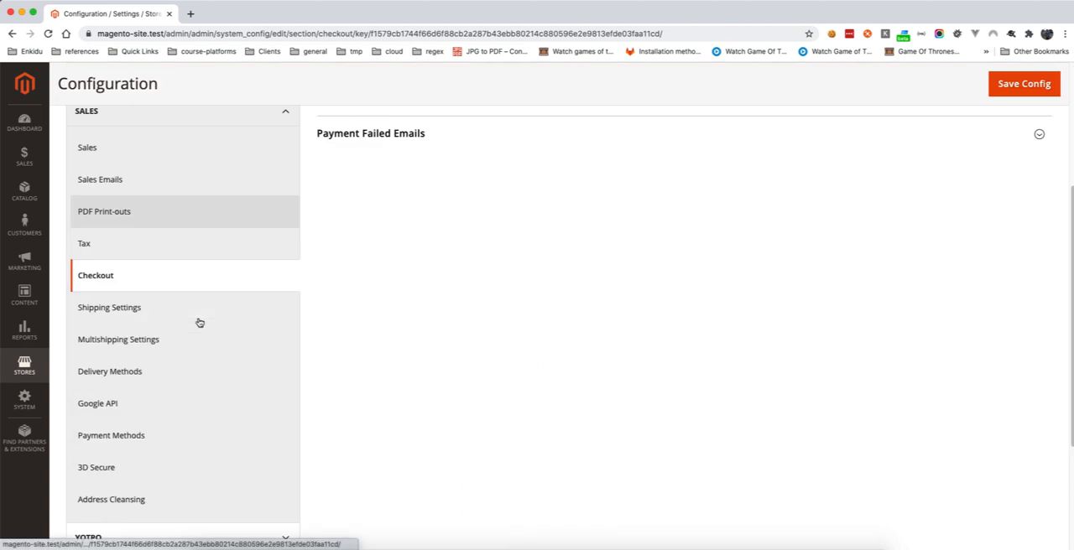
Step: Set the shipping origin to United Kingdom and clear postal code 90034
left_click(110, 312)
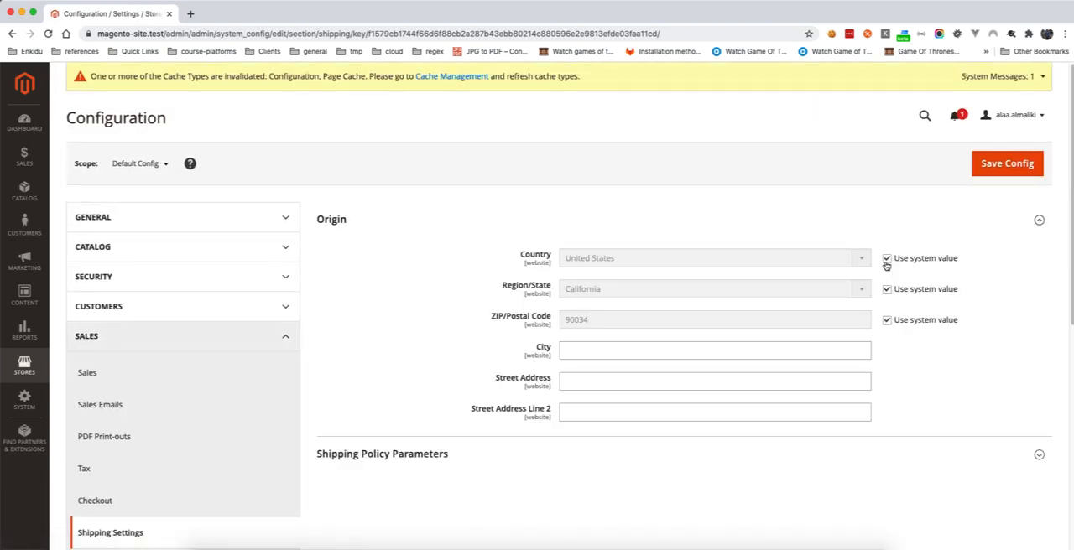
left_click(887, 259)
left_click(747, 258)
left_click(746, 248)
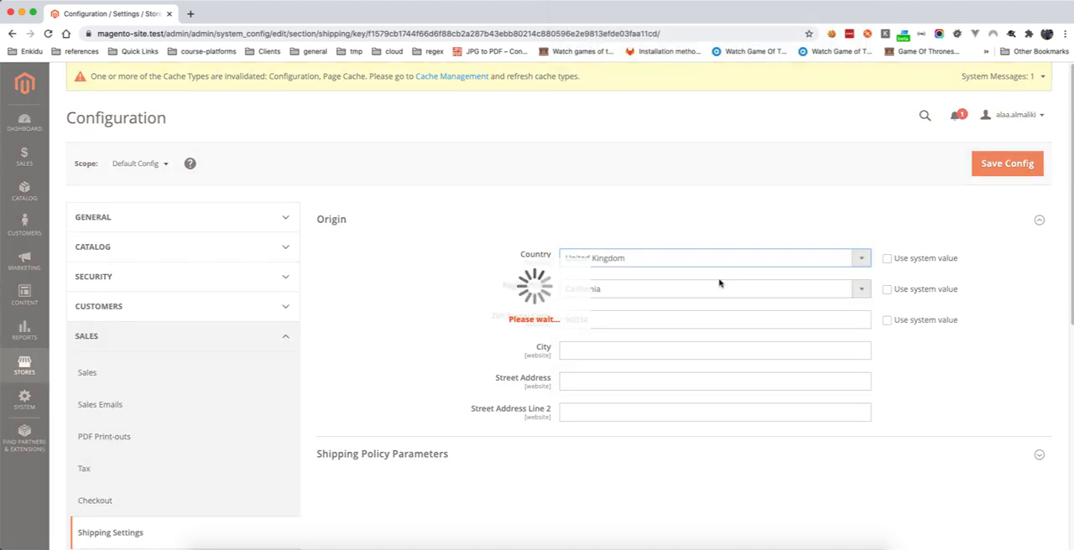
scroll(397, 321, "down", 4)
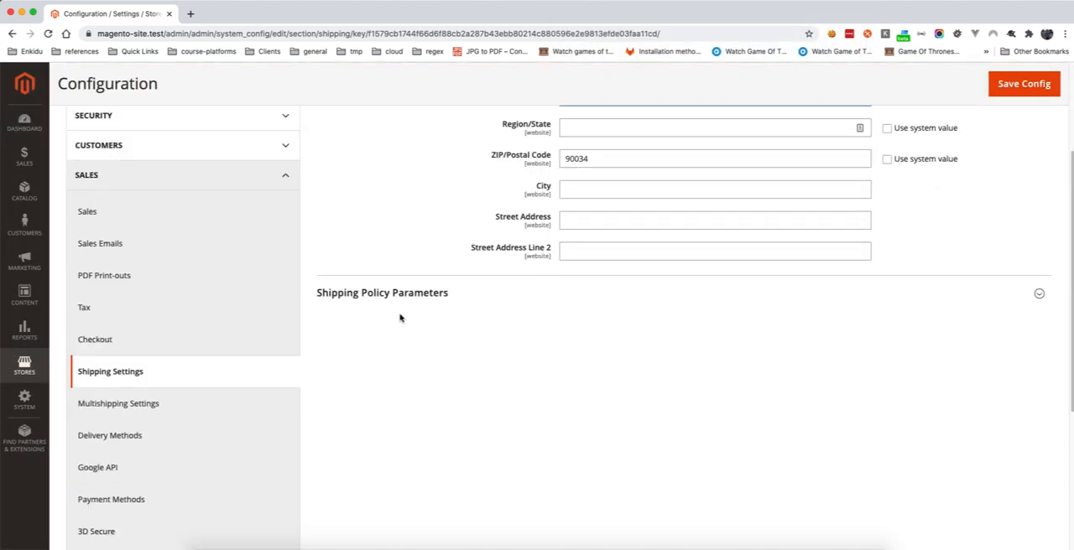
double_click(599, 159)
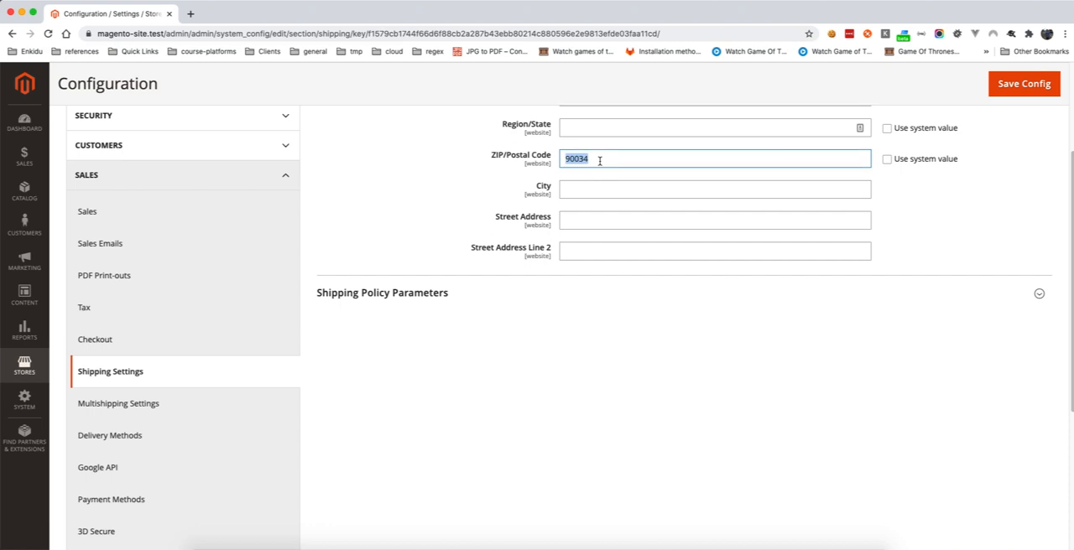
key("BackSpace")
Step: Leave Apply custom Shipping Policy at default No and save the shipping settings
left_click(386, 292)
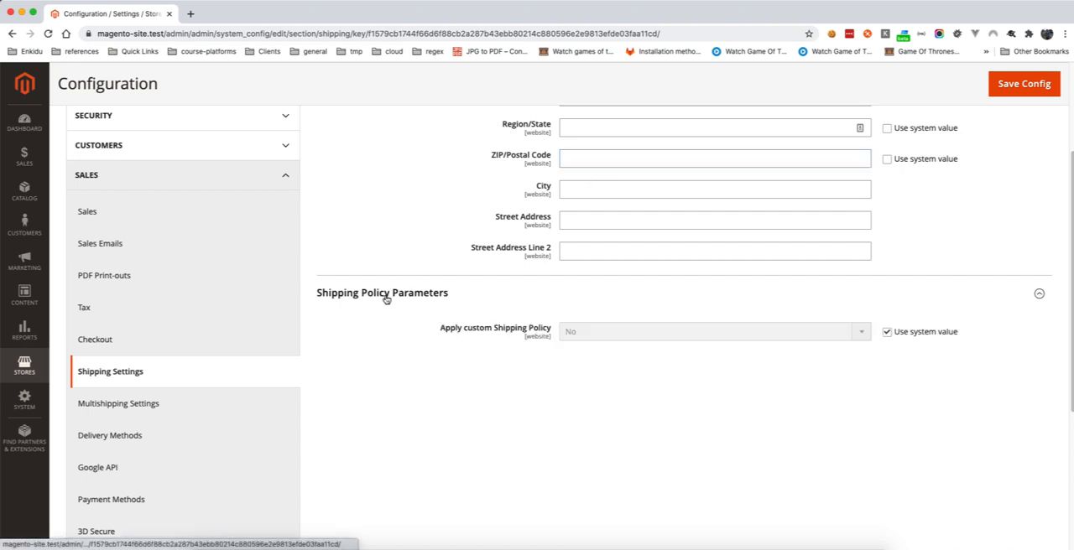
left_click(887, 332)
left_click(828, 331)
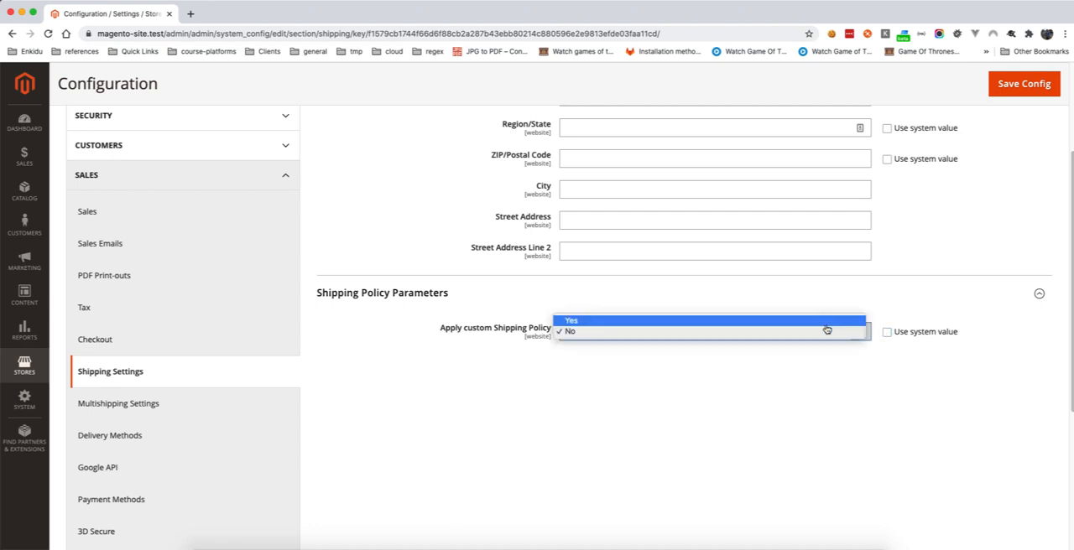
left_click(716, 399)
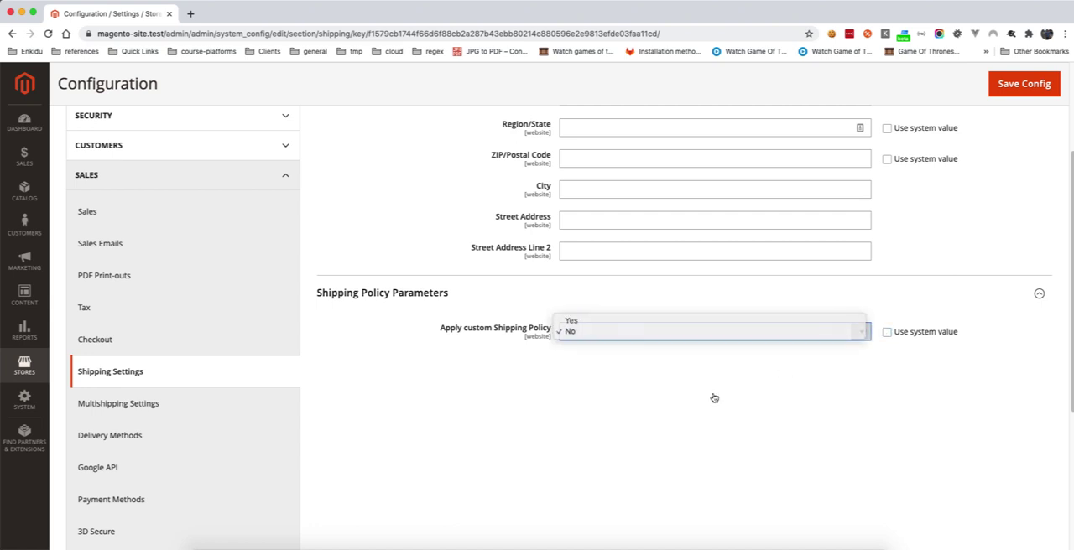
left_click(886, 332)
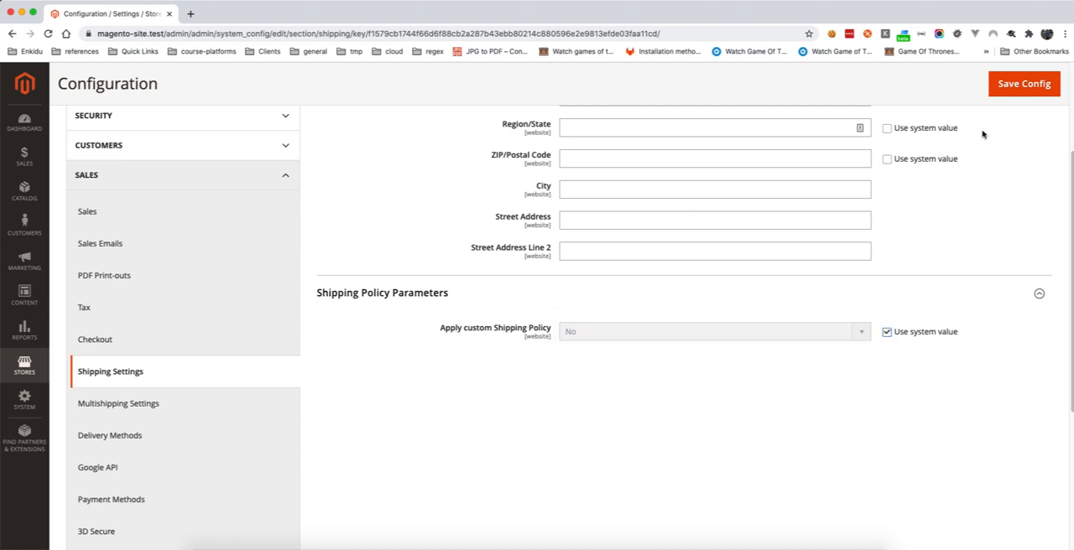
left_click(1015, 92)
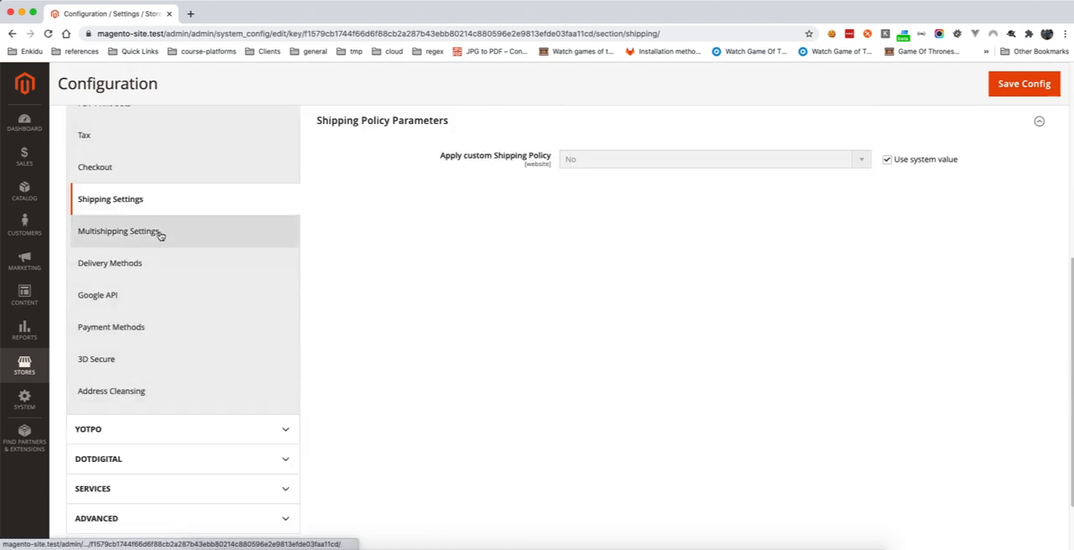
Step: Set Allow Shipping to Multiple Addresses to No, overriding the system value, and save the config
left_click(118, 231)
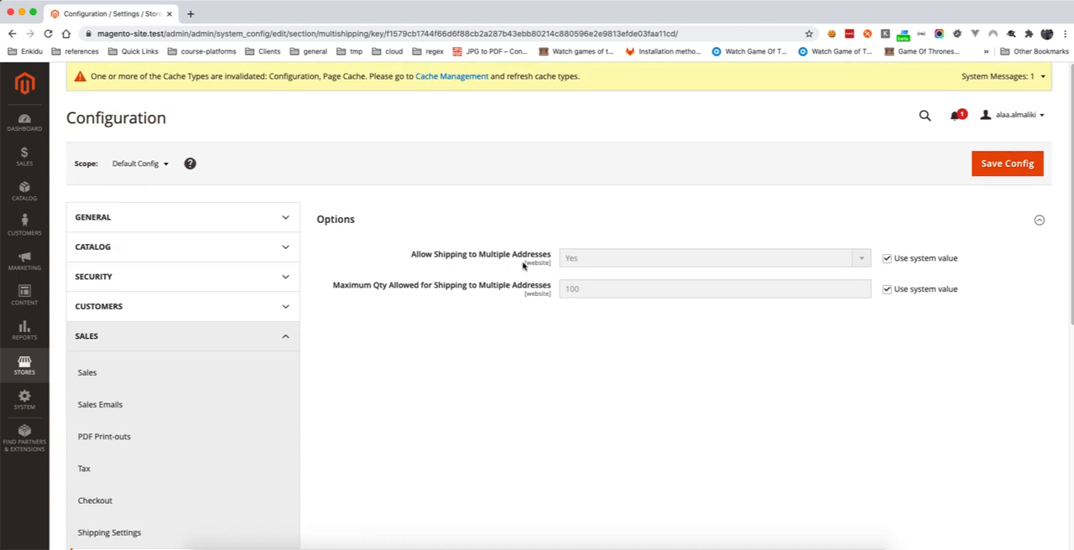
left_click(887, 259)
left_click(713, 257)
left_click(713, 269)
left_click(628, 345)
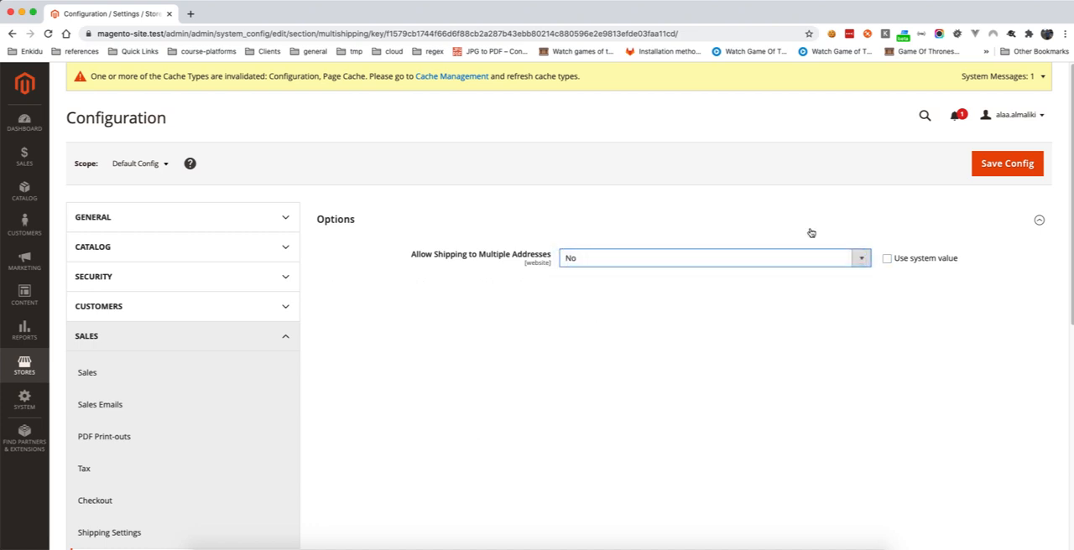
left_click(1007, 163)
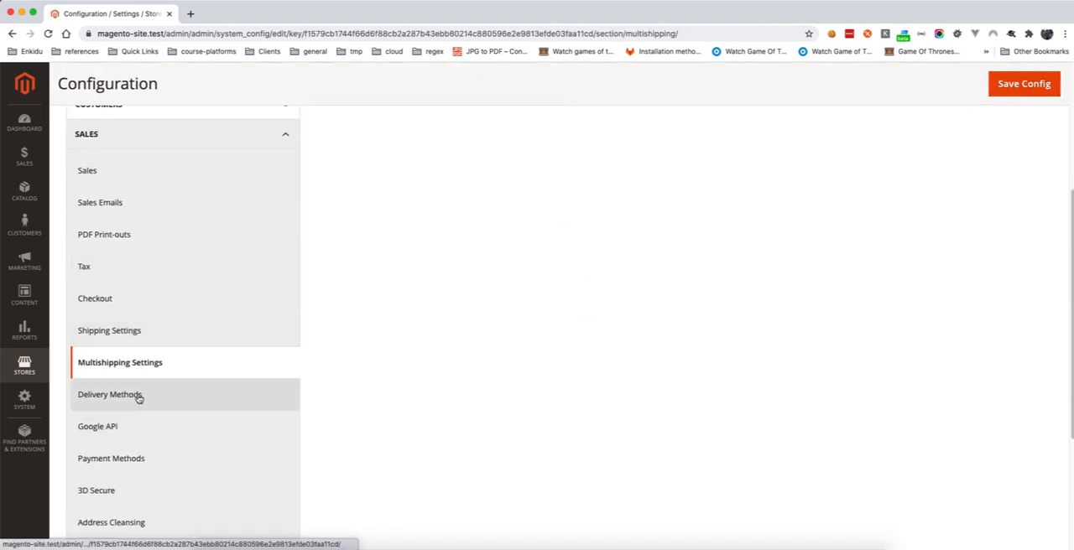
Step: Review the Flat Rate, Free Shipping and Table Rates carrier settings without changes
left_click(138, 398)
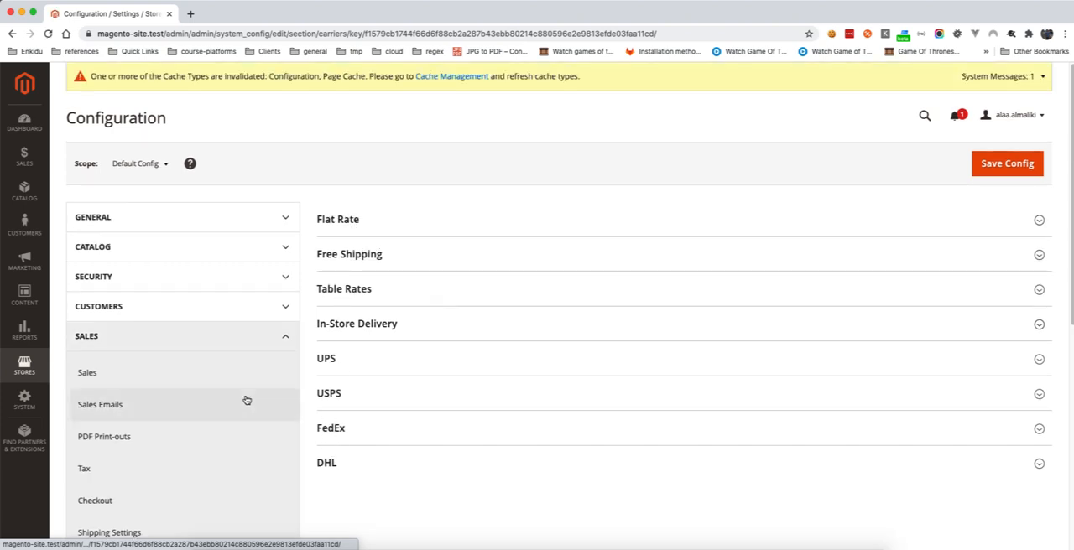
left_click(360, 223)
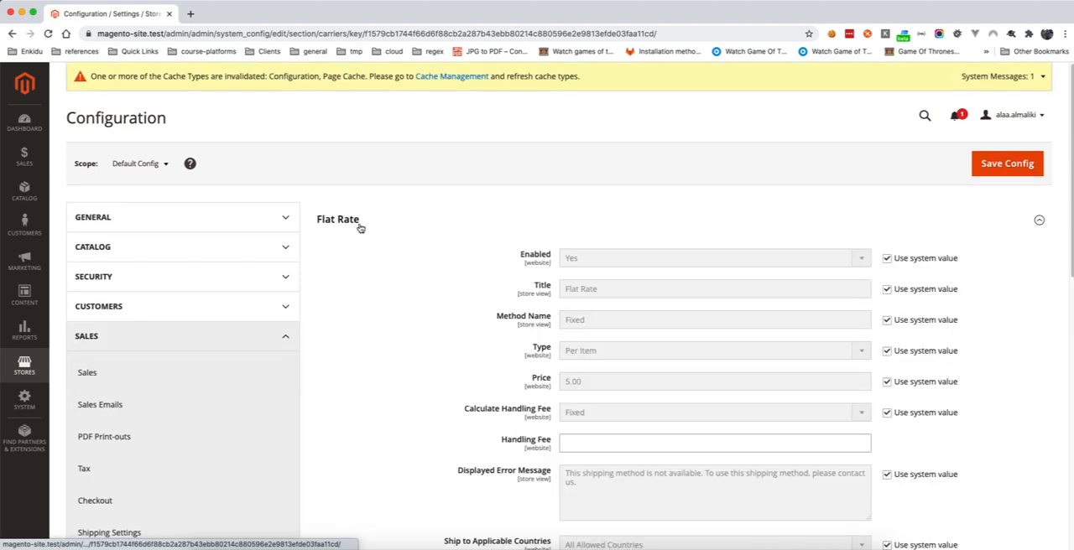
left_click(359, 223)
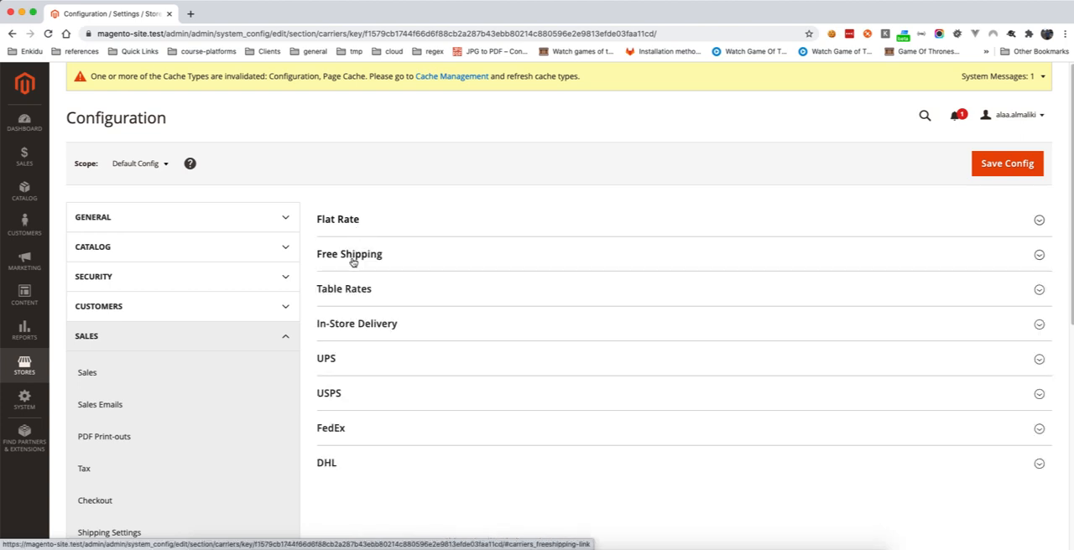
left_click(353, 255)
left_click(345, 289)
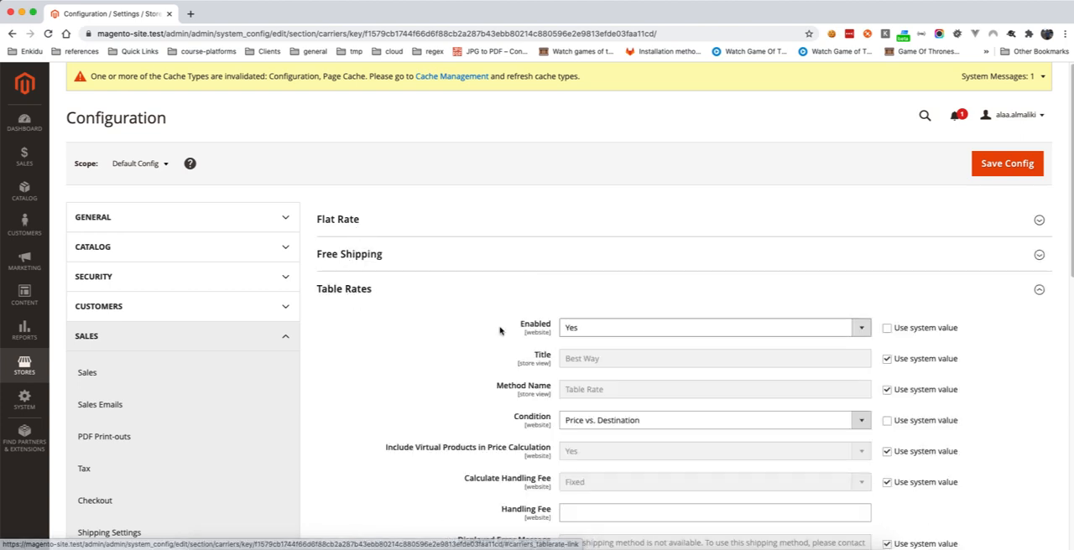
left_click(353, 289)
Step: Review the In-Store Delivery carrier defaults, leaving them unchanged
left_click(355, 326)
left_click(354, 326)
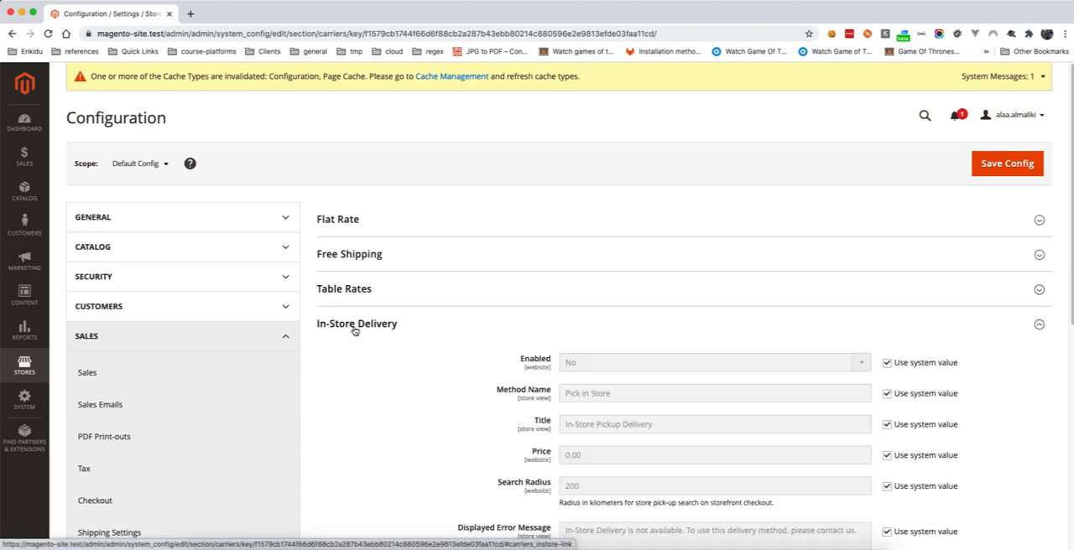
left_click(355, 329)
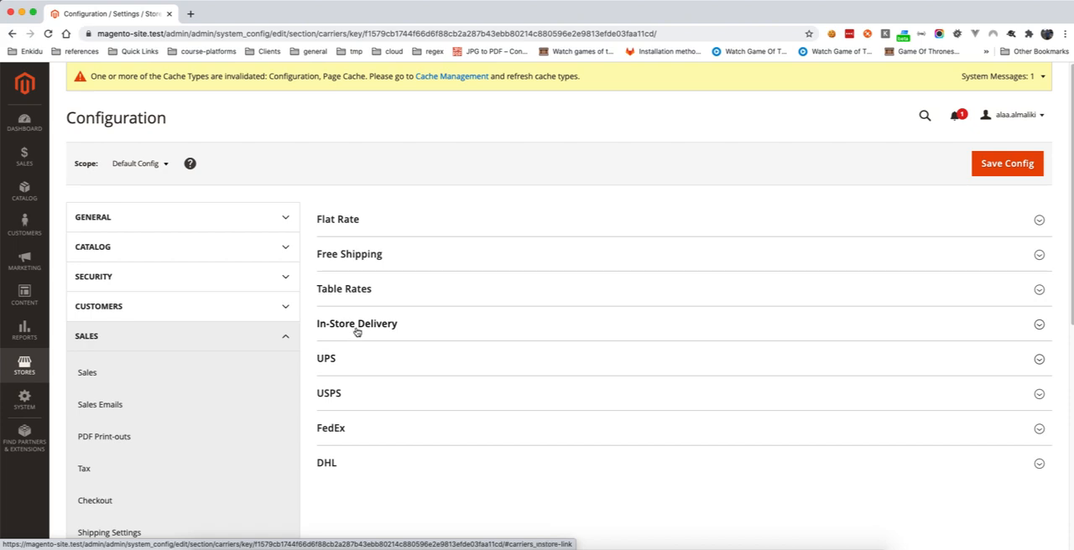
left_click(356, 329)
scroll(494, 330, "down", 3)
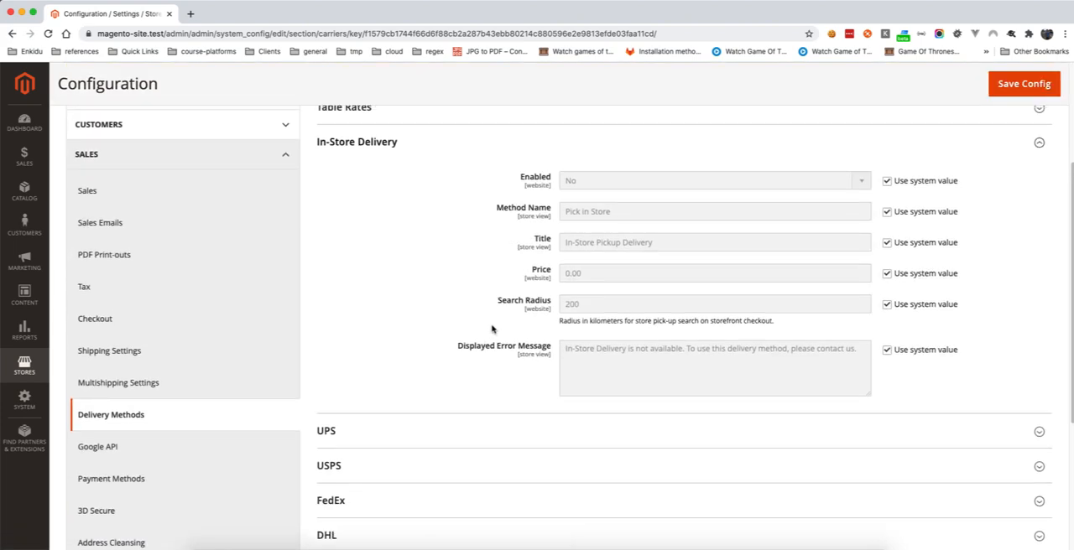
scroll(492, 328, "up", 3)
left_click(364, 324)
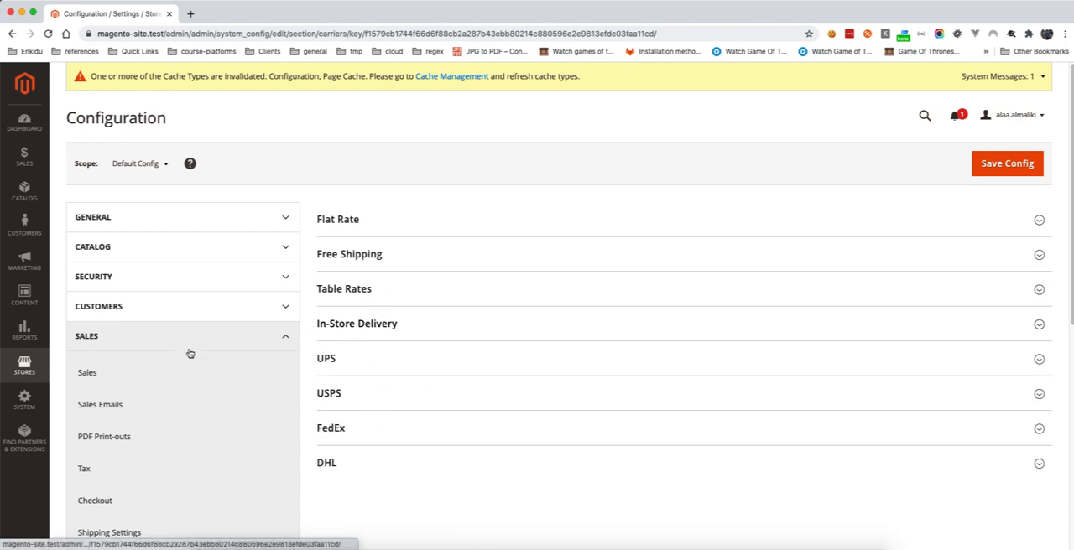
scroll(193, 353, "down", 5)
scroll(340, 236, "up", 2)
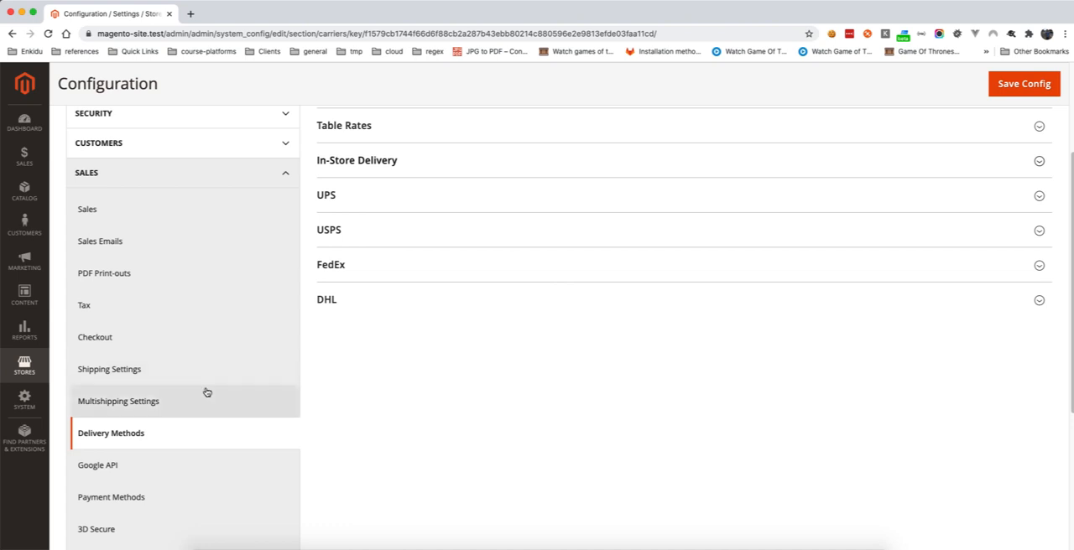
Step: Review the Google Analytics and Google AdWords groups on Google API, leaving both disabled
left_click(147, 464)
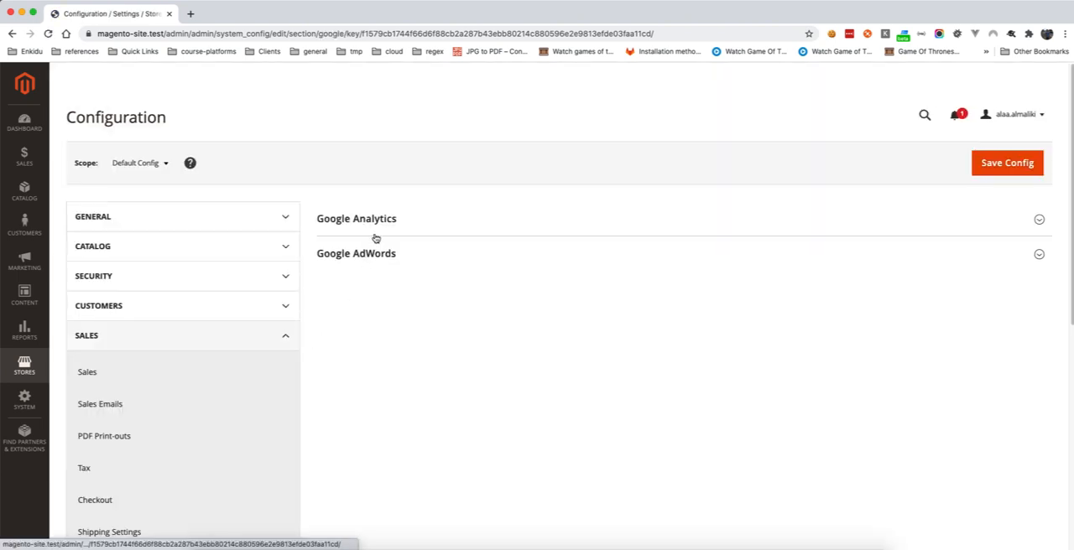
left_click(372, 220)
left_click(386, 300)
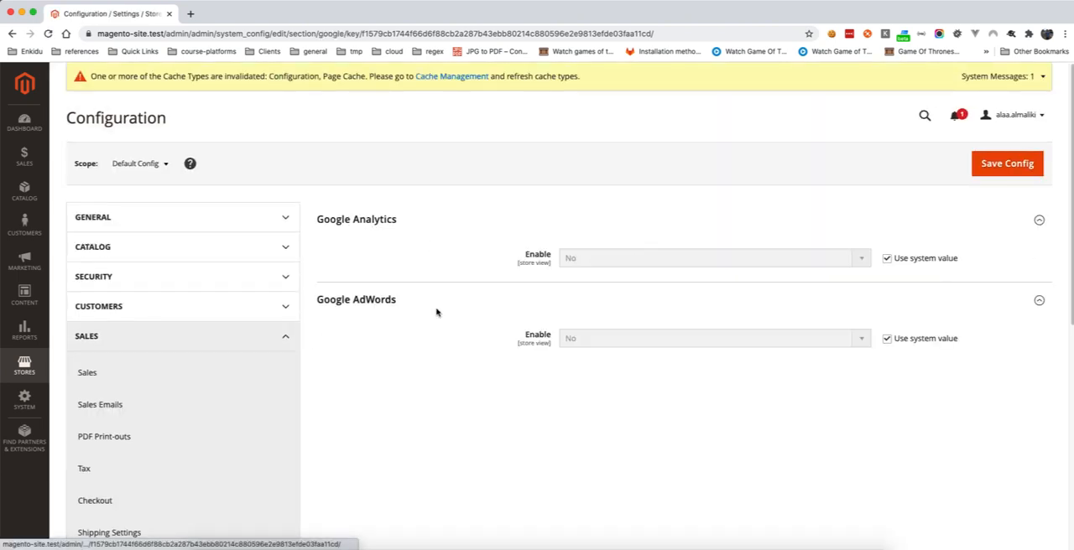
left_click(367, 219)
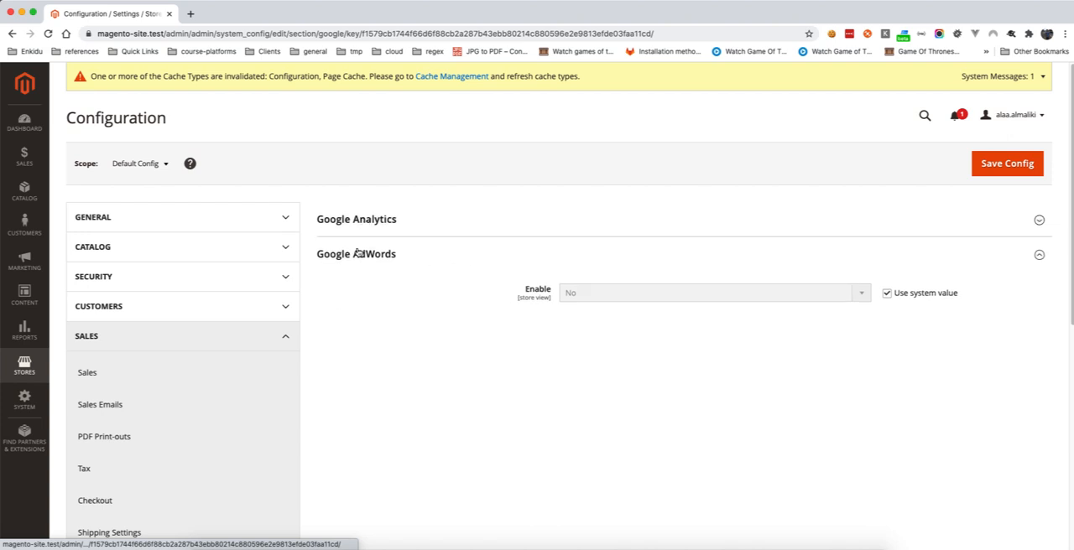
left_click(365, 254)
scroll(188, 379, "down", 5)
scroll(187, 378, "down", 3)
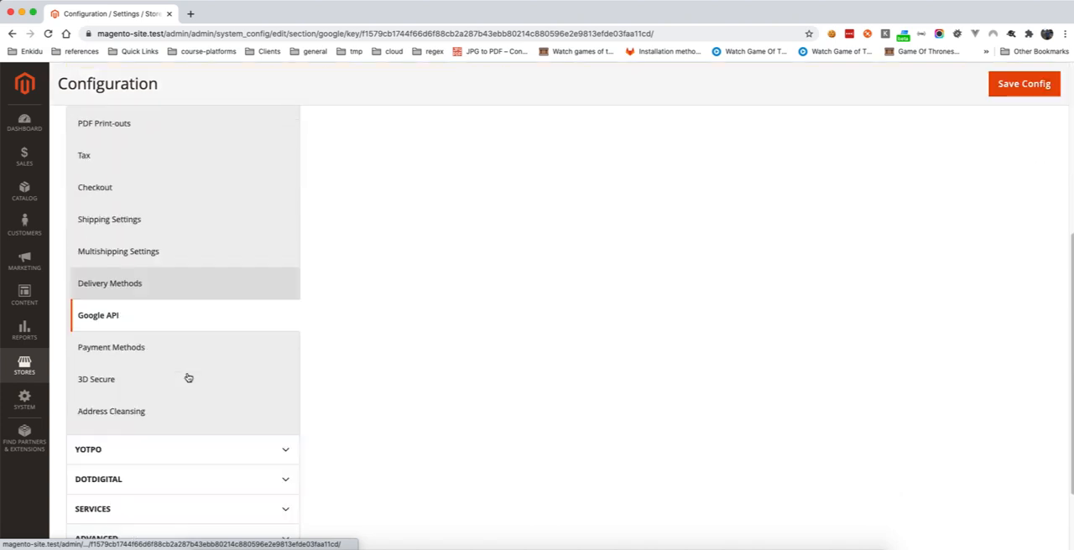
Step: Choose United Kingdom as Merchant Country in Payment Methods and review Check / Money Order defaults
left_click(118, 347)
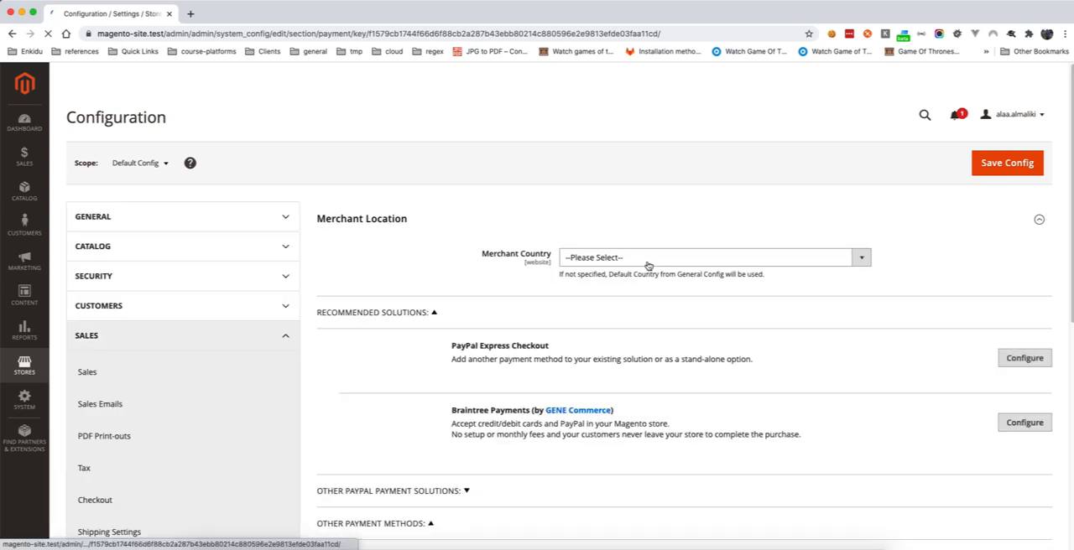
left_click(650, 257)
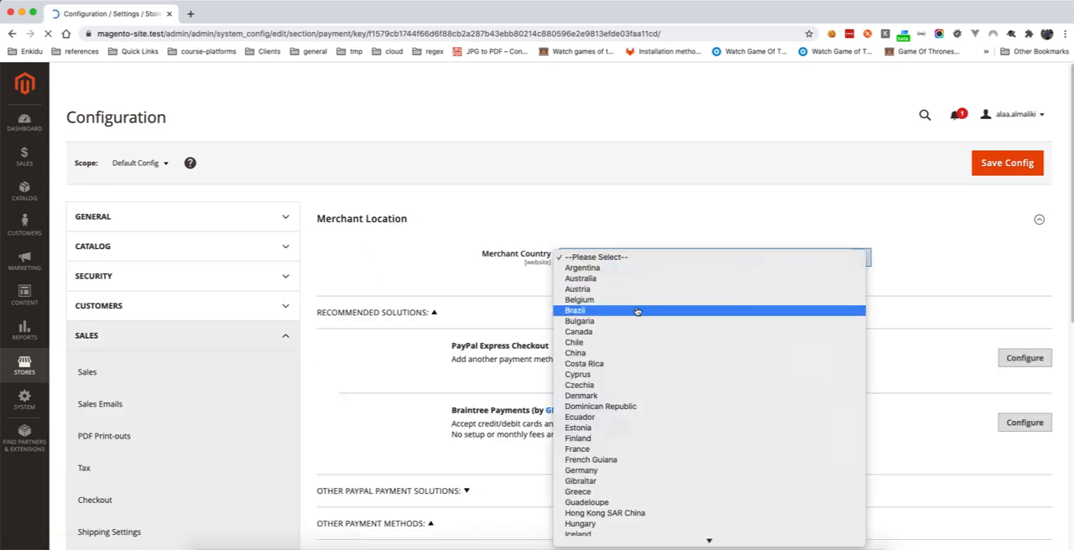
type("u")
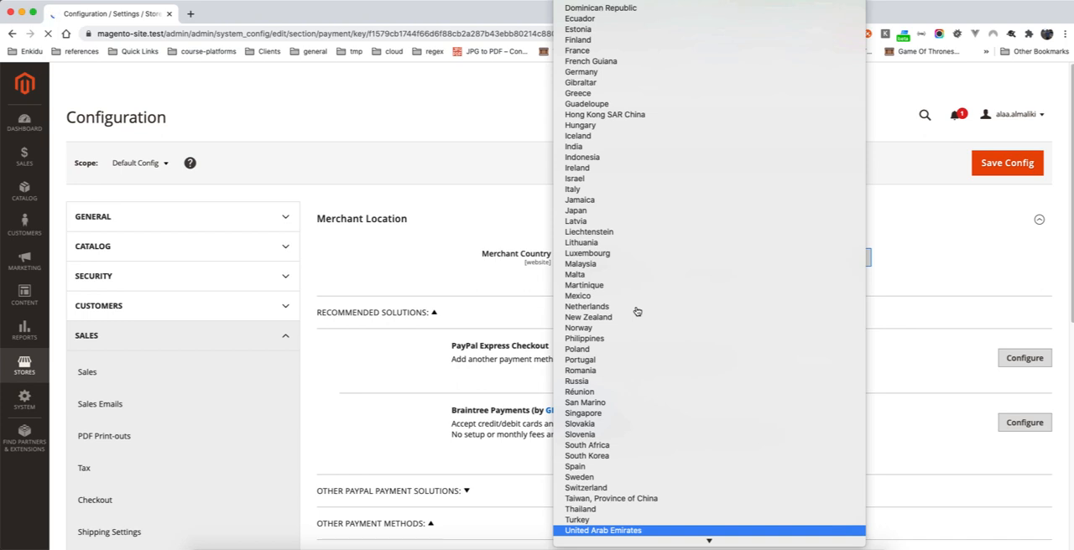
key("Down")
key("Return")
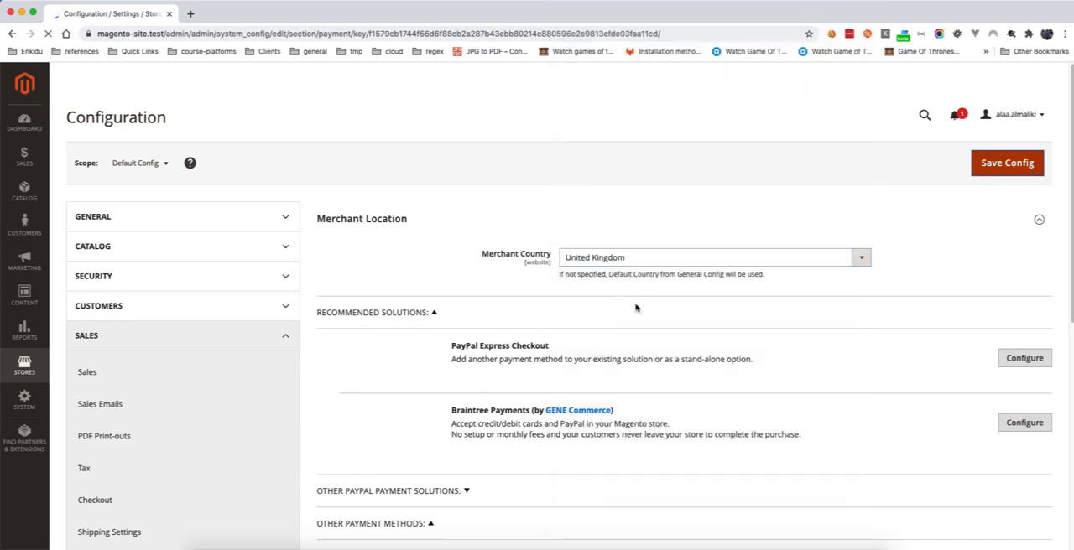
scroll(625, 314, "down", 5)
scroll(504, 328, "down", 5)
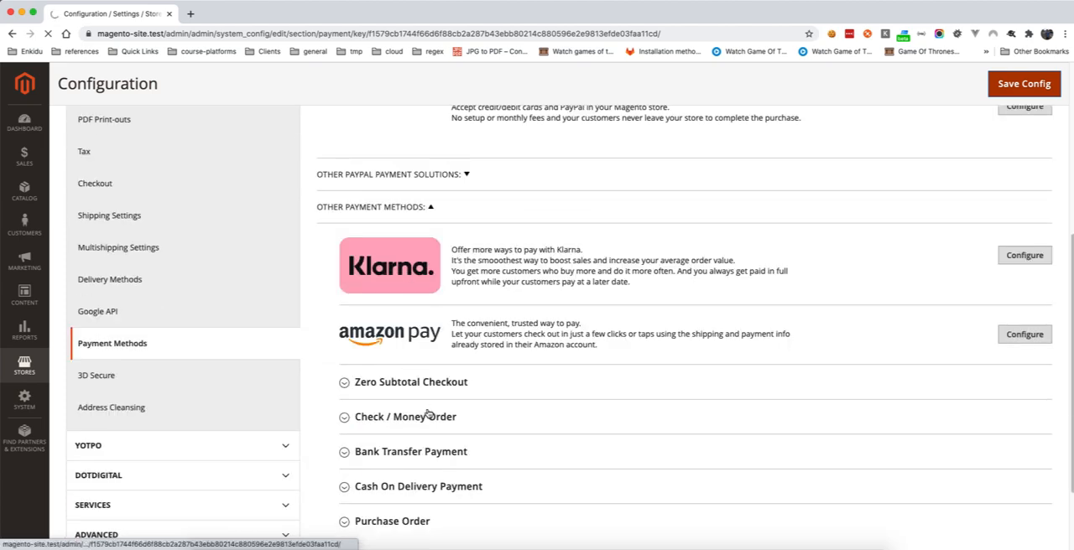
scroll(428, 416, "down", 1)
left_click(425, 376)
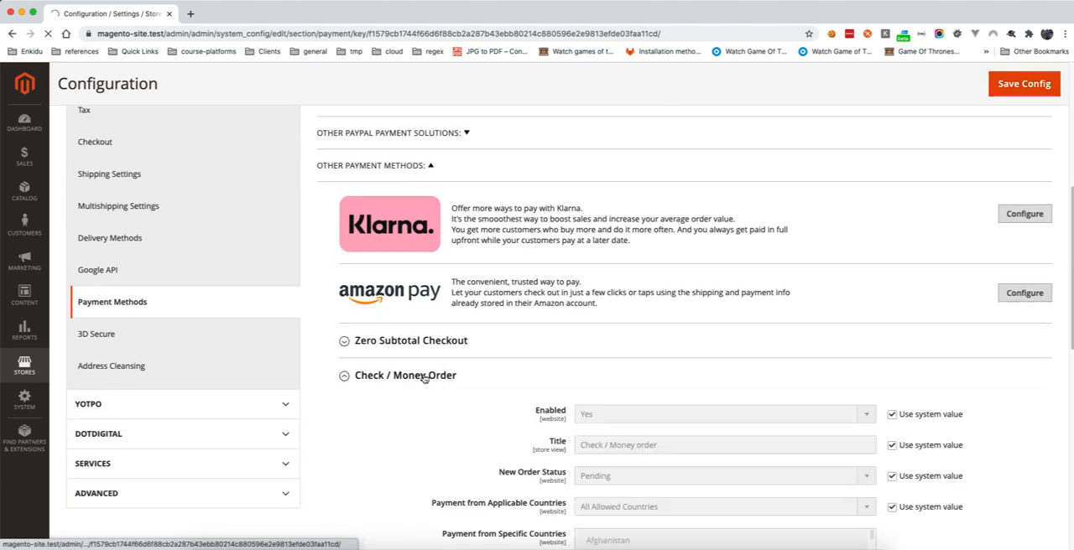
left_click(426, 378)
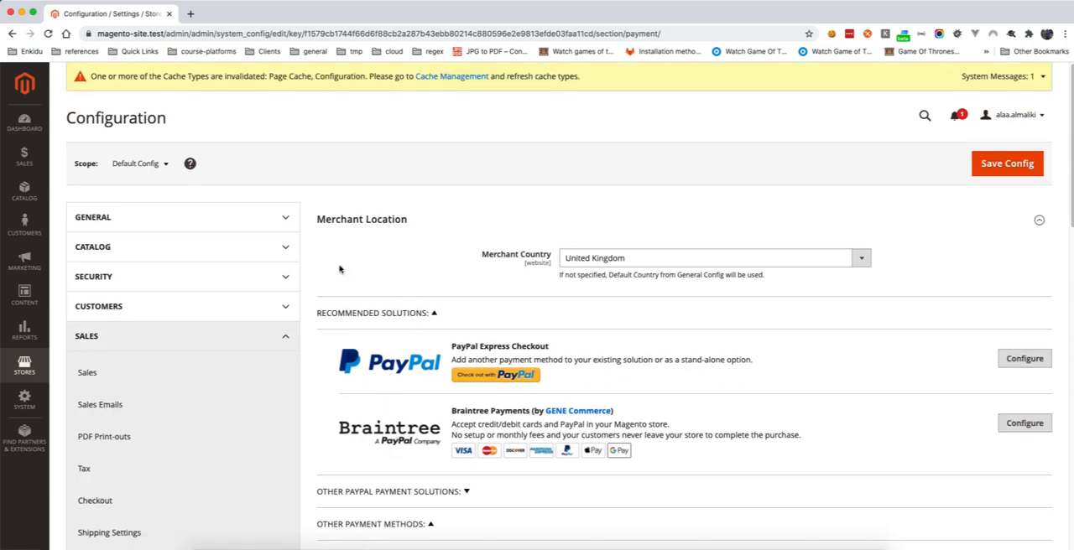
scroll(335, 269, "down", 2)
scroll(252, 318, "down", 8)
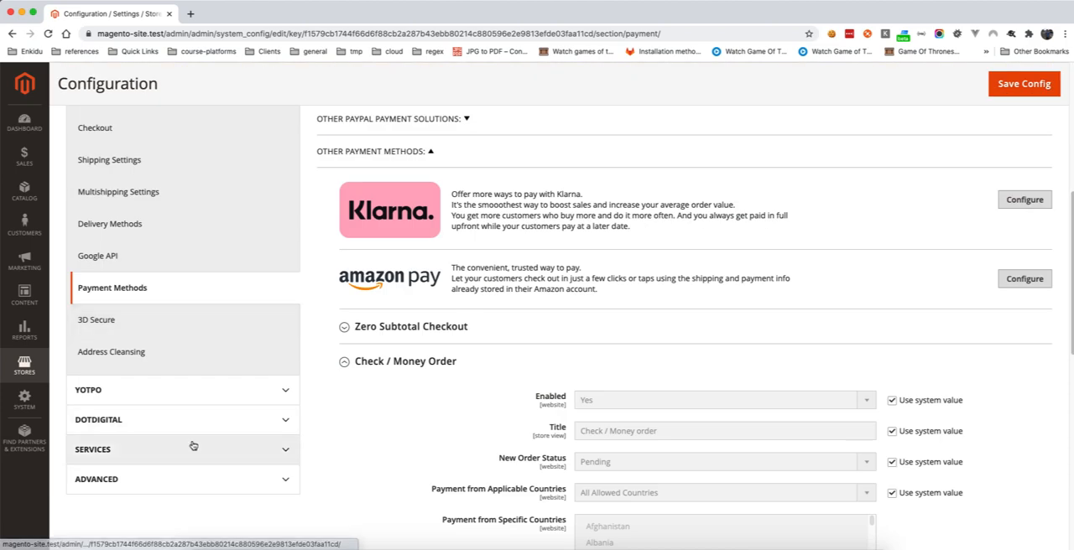
Step: Review the CardinalCommerce Environment choices on 3D Secure, keeping Production
left_click(117, 320)
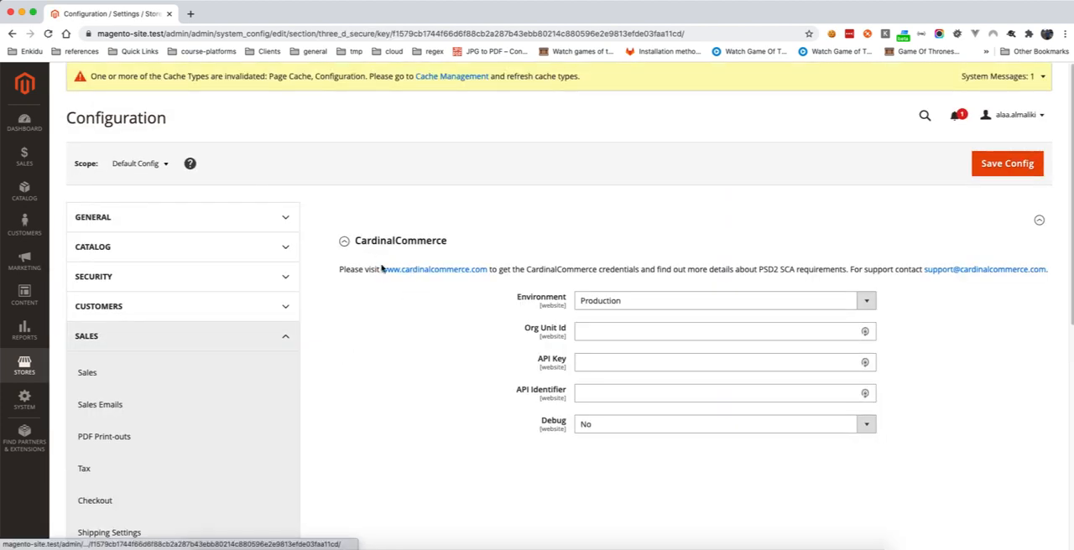
left_click(631, 302)
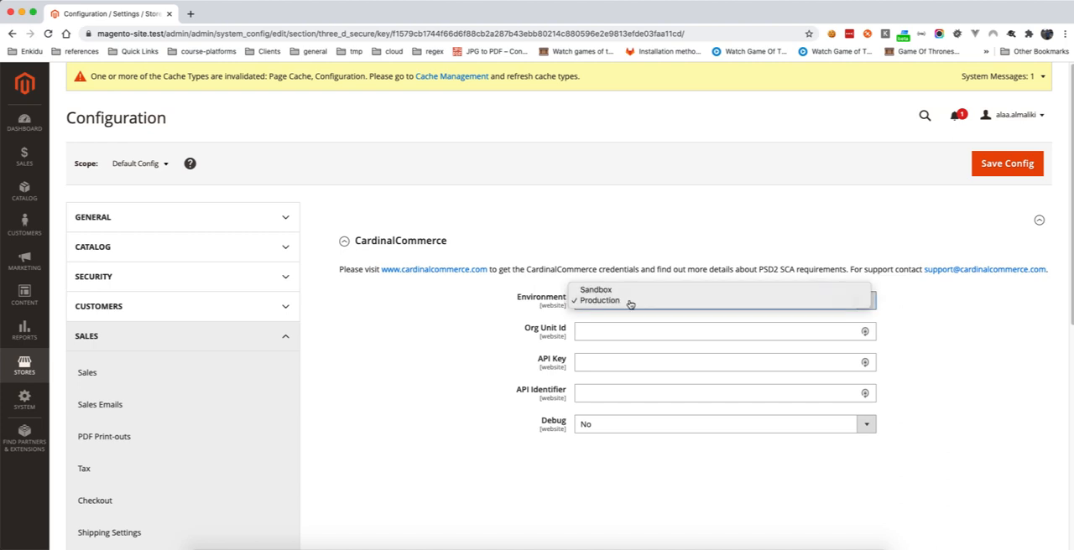
left_click(625, 302)
scroll(218, 386, "down", 5)
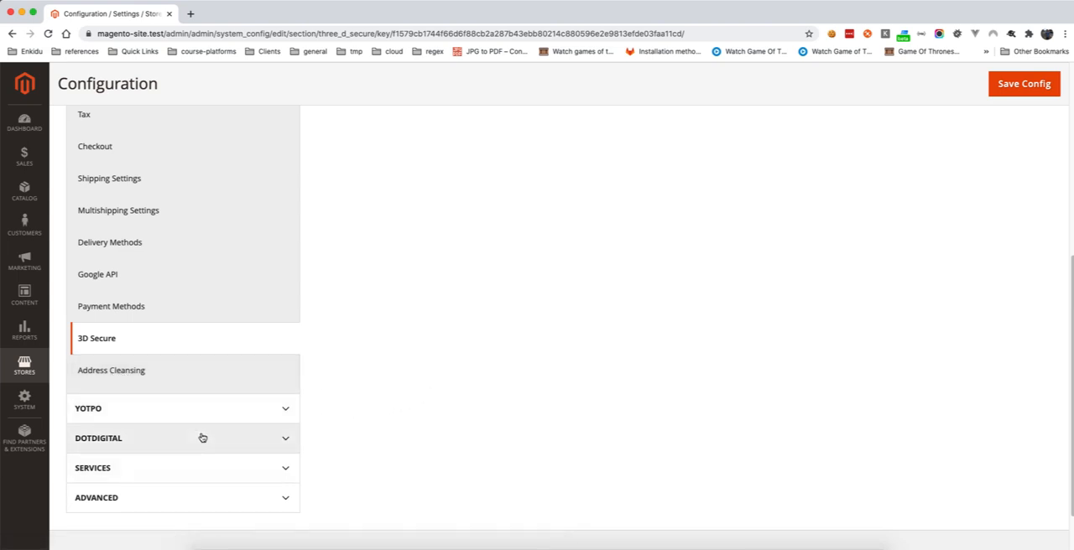
scroll(202, 438, "down", 2)
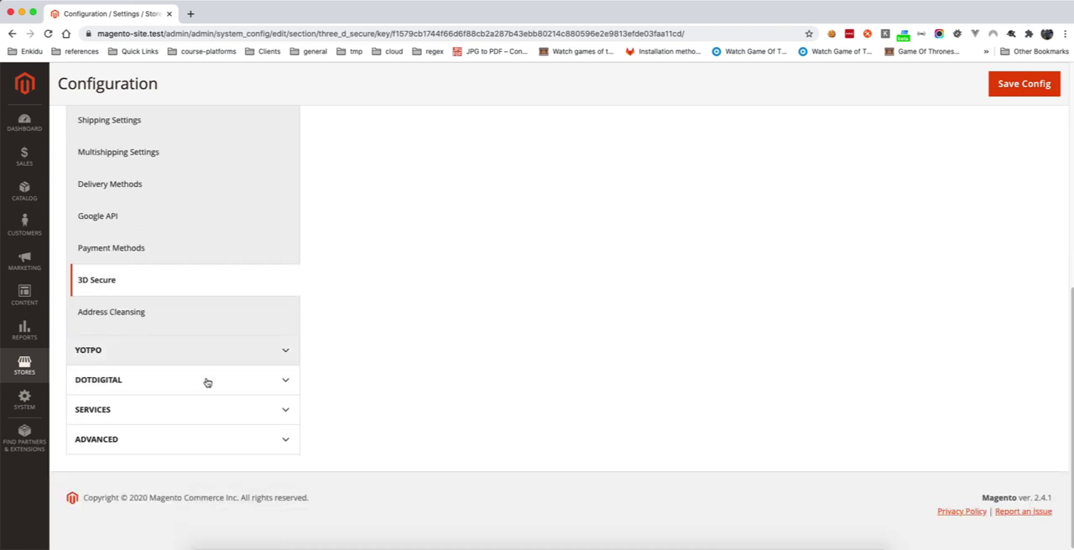
Step: Look through YOTPO and the SERVICES OAuth Access Token Expiration settings, then expand ADVANCED
left_click(156, 353)
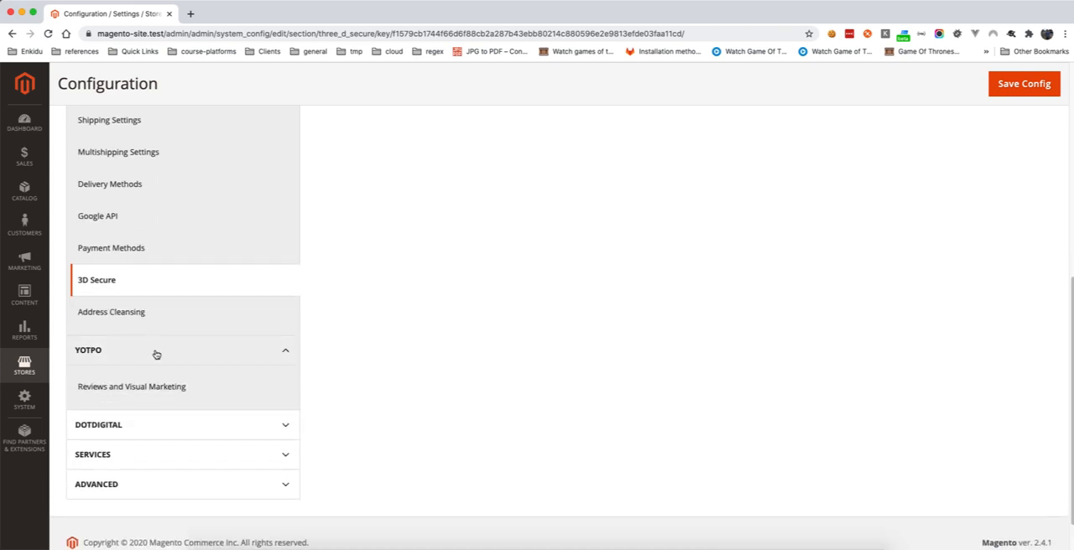
left_click(156, 355)
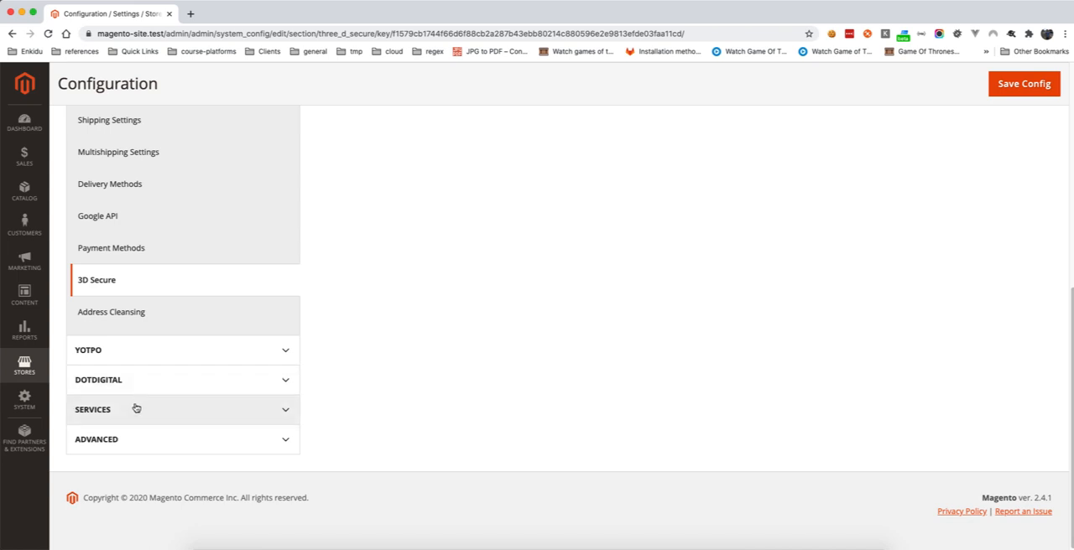
left_click(135, 412)
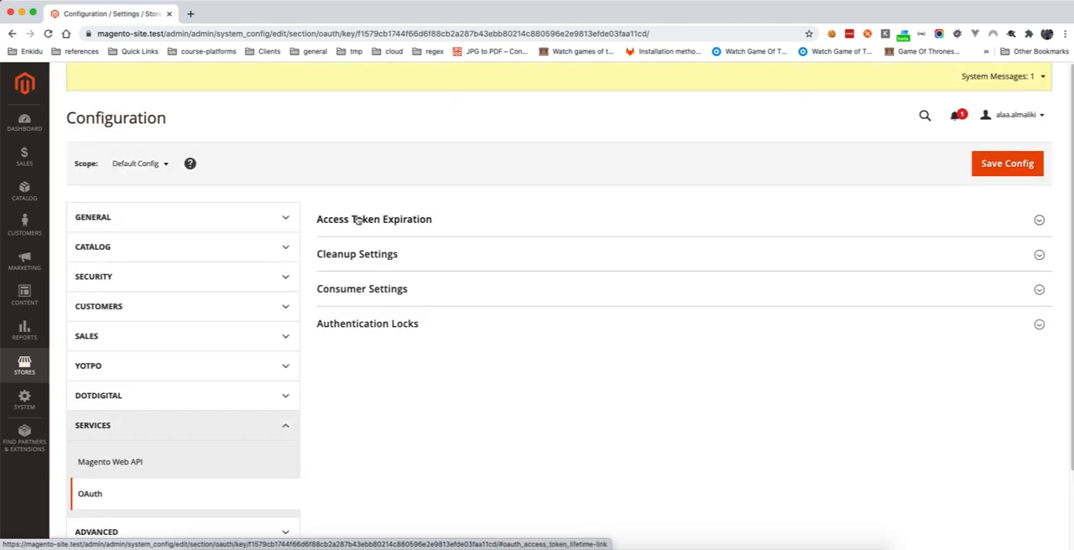
left_click(355, 220)
left_click(354, 255)
left_click(354, 255)
scroll(179, 322, "down", 3)
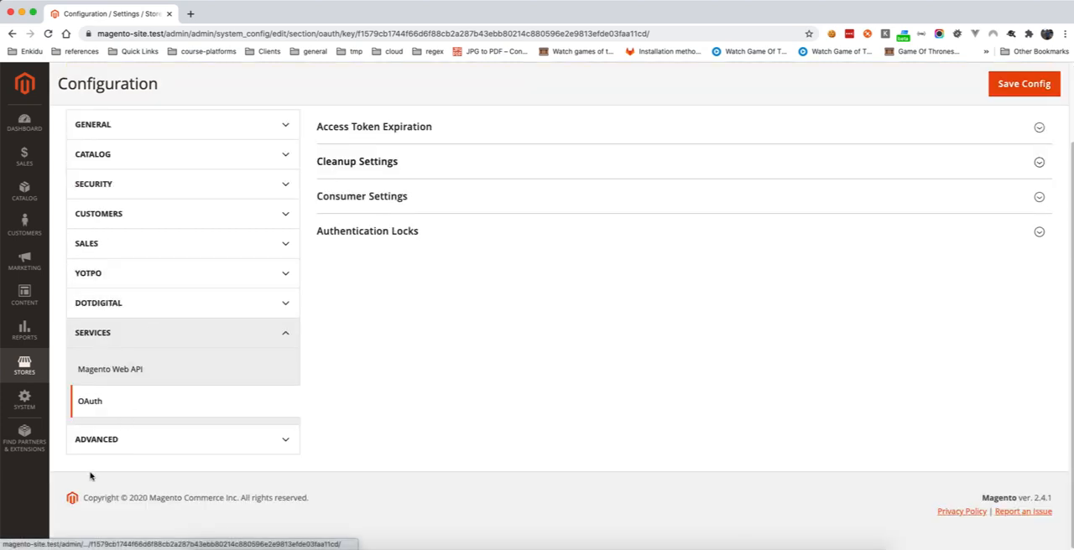
left_click(97, 440)
scroll(218, 369, "down", 3)
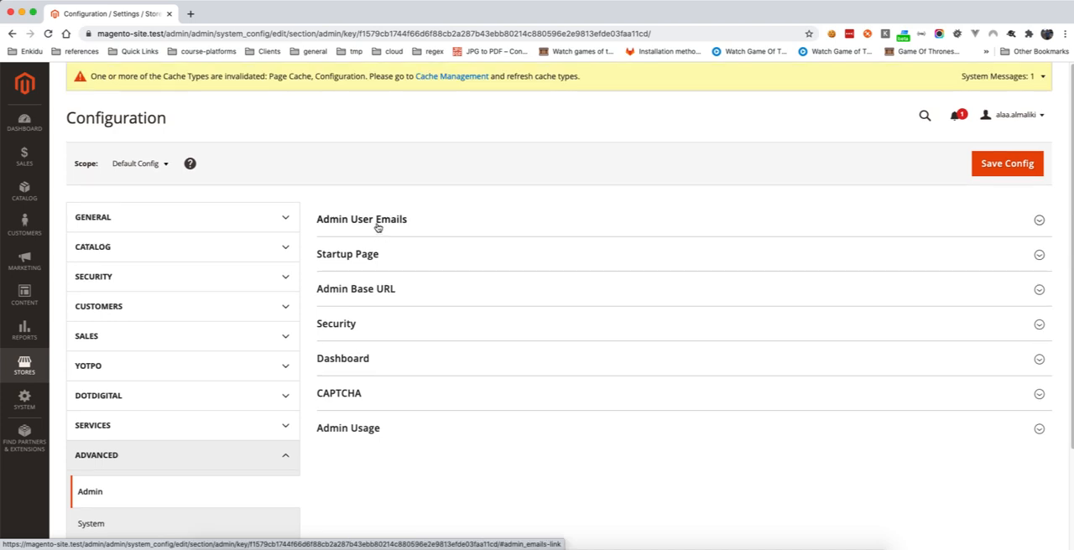
Step: Review the Admin User Emails, Startup Page and Security groups without changes
left_click(353, 223)
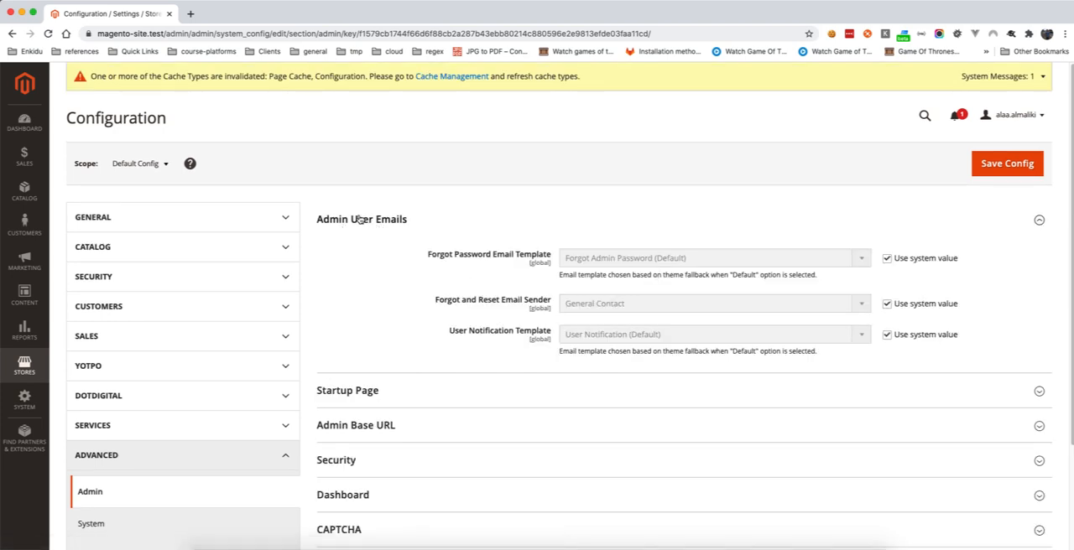
left_click(361, 220)
left_click(348, 255)
left_click(349, 258)
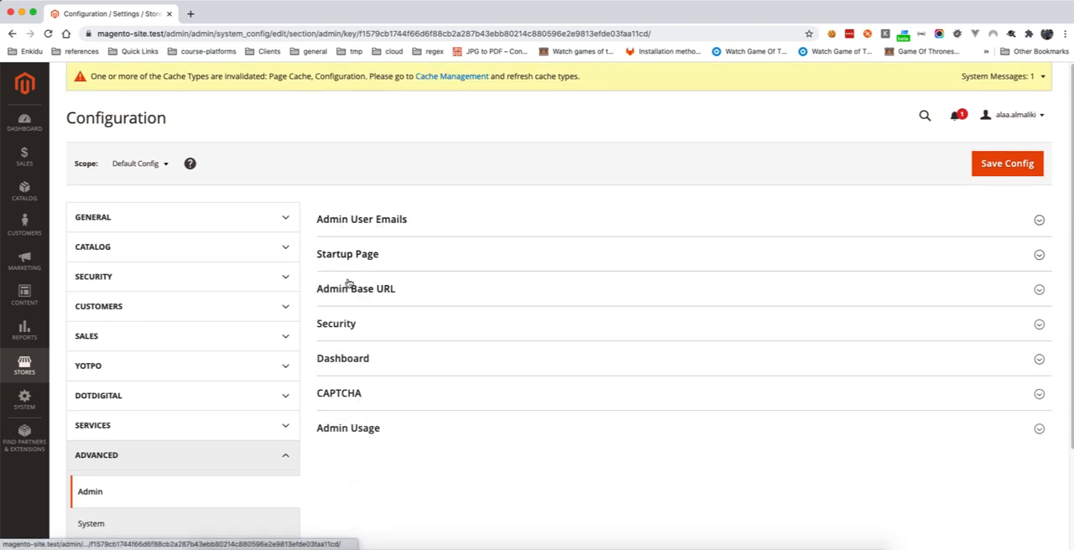
left_click(339, 330)
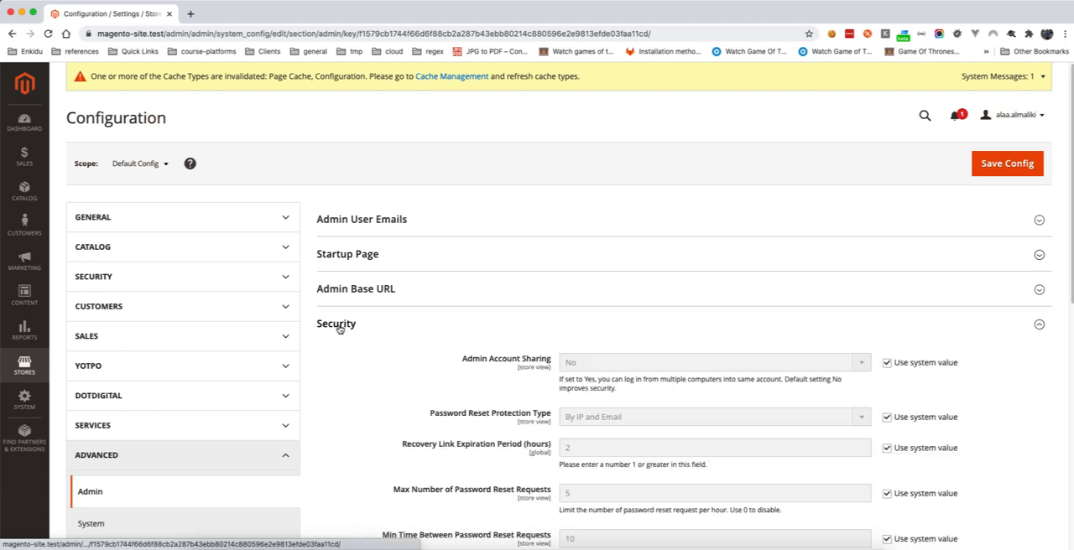
scroll(339, 330, "down", 1)
scroll(583, 354, "down", 2)
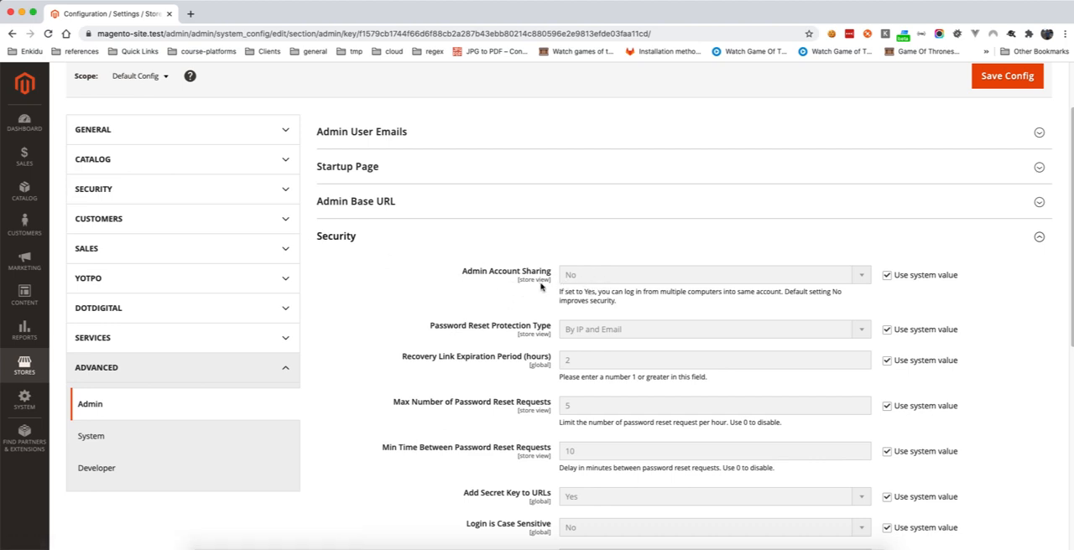
left_click(352, 244)
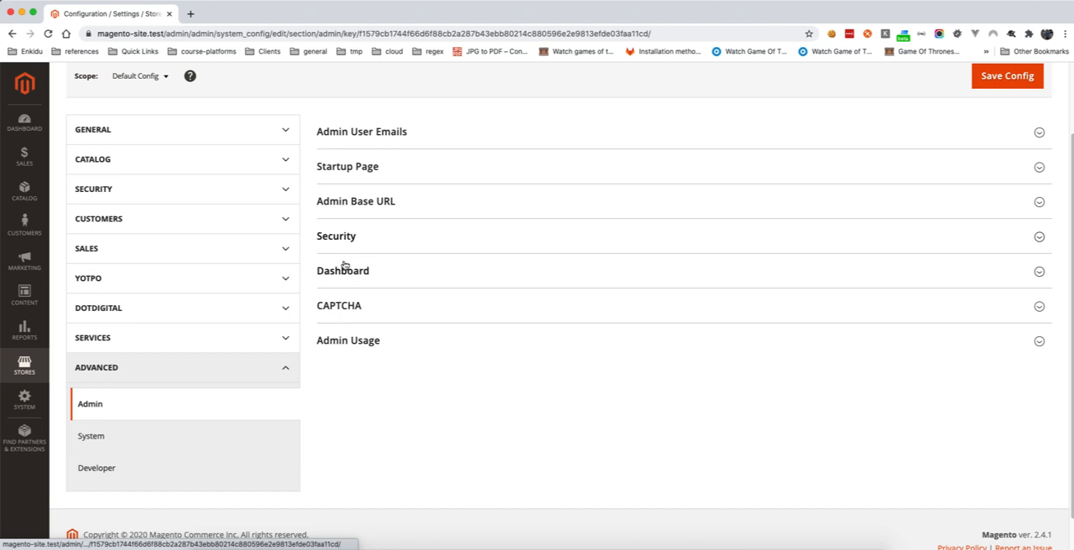
scroll(204, 374, "up", 1)
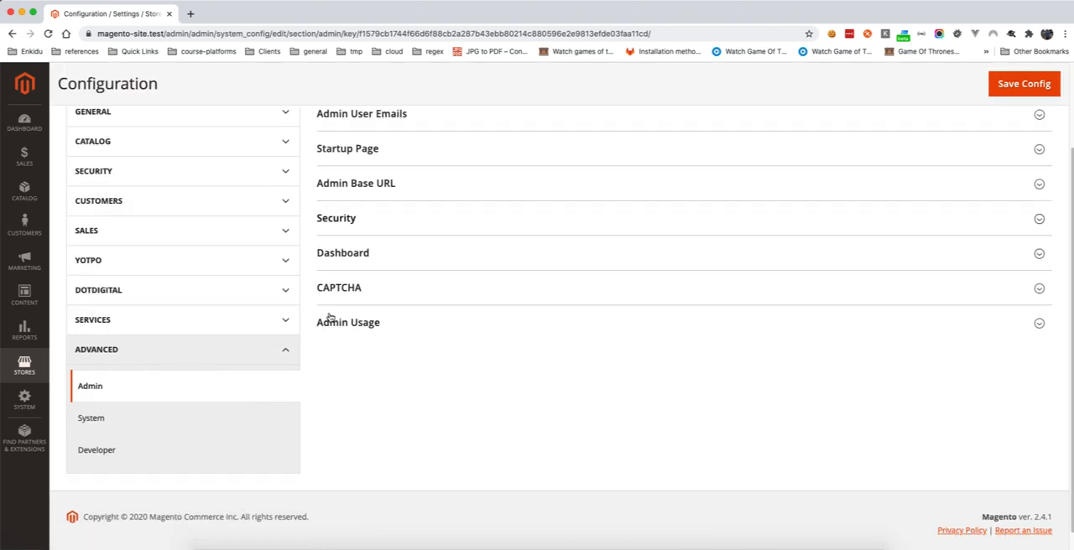
Step: Review the CAPTCHA and Dashboard groups, then go to the advanced System configuration
left_click(340, 288)
left_click(341, 290)
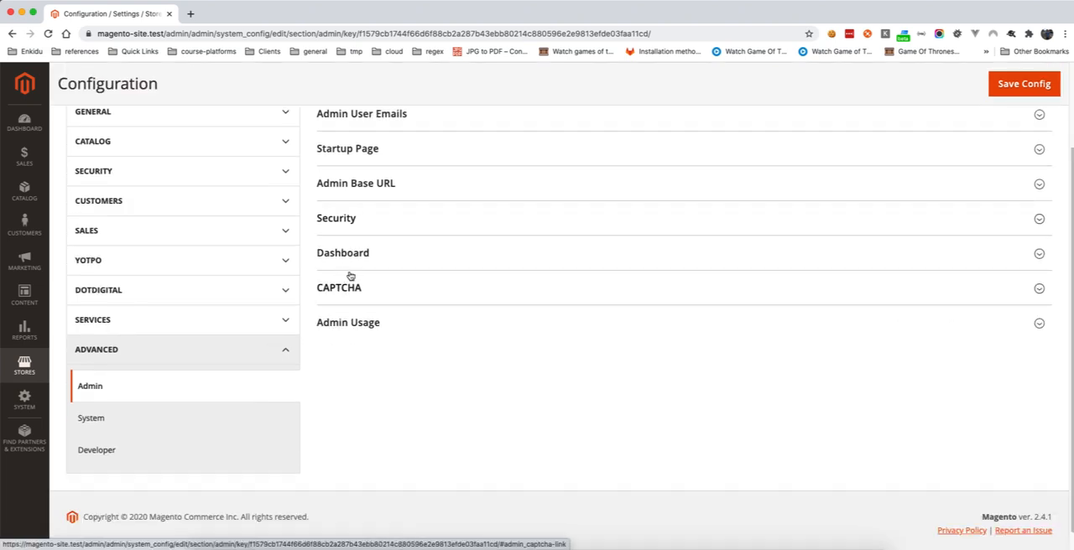
left_click(353, 256)
left_click(352, 256)
left_click(352, 255)
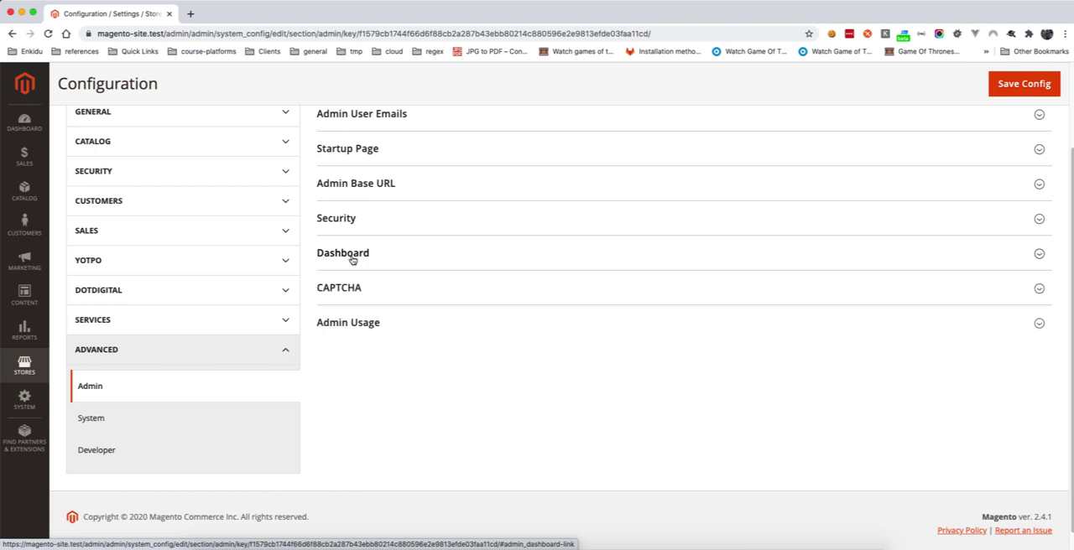
left_click(176, 417)
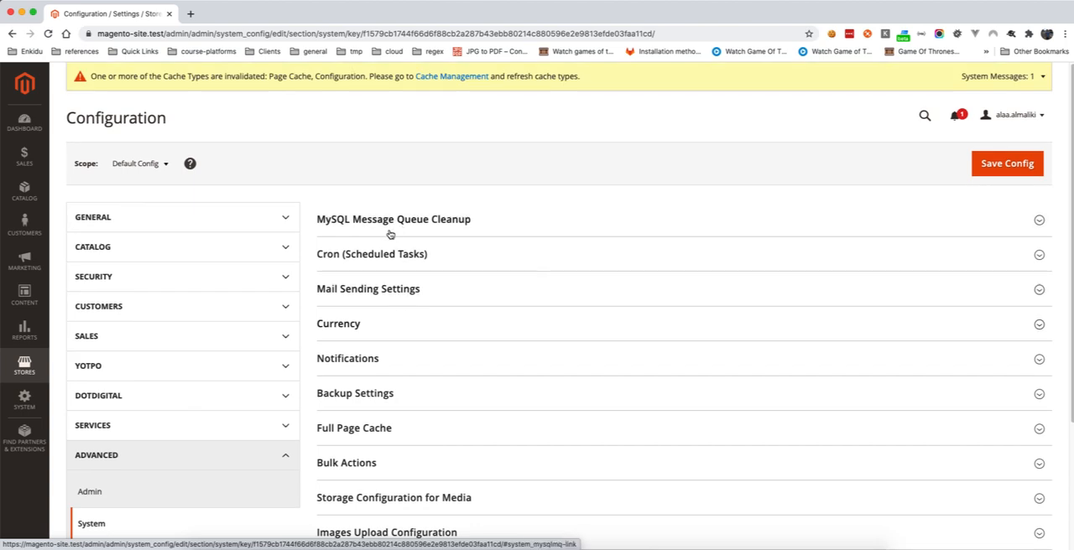
scroll(432, 363, "down", 3)
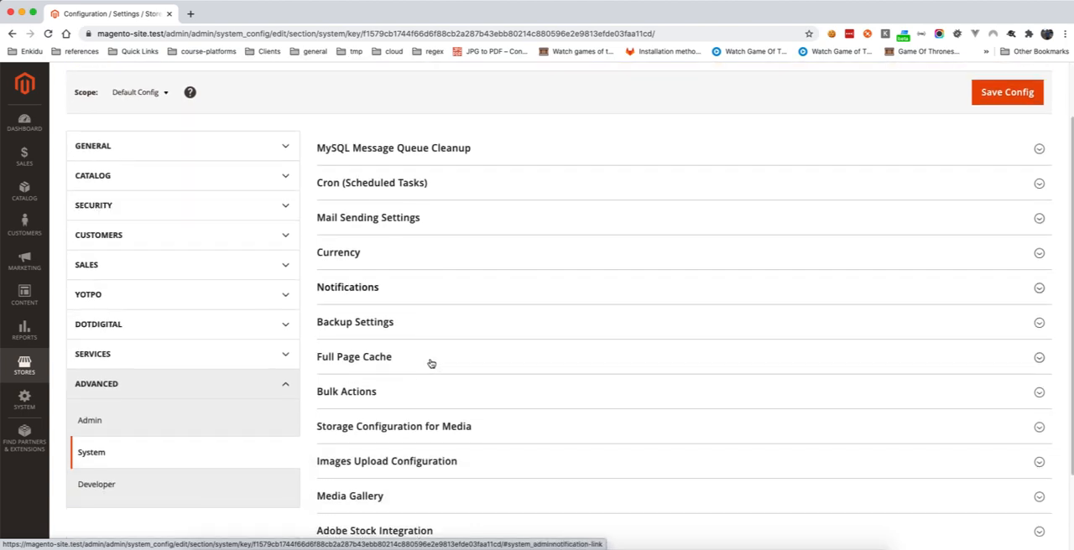
scroll(431, 363, "down", 1)
scroll(431, 363, "down", 3)
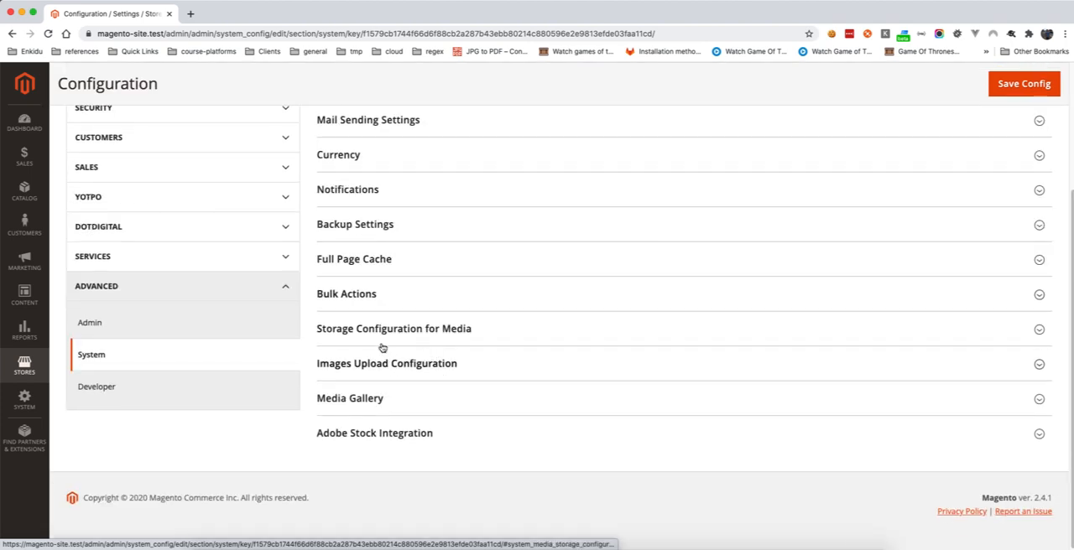
scroll(390, 279, "up", 5)
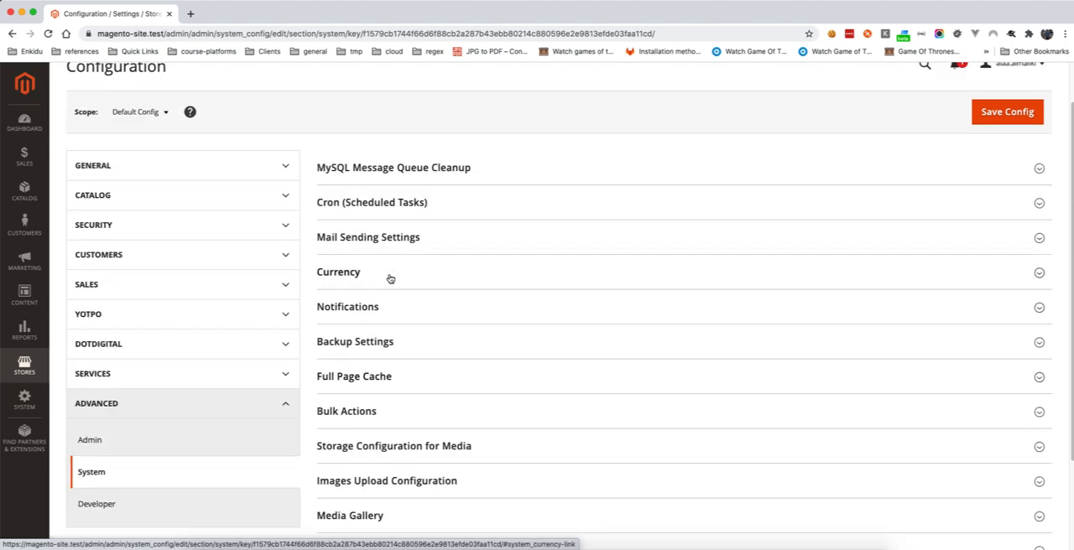
scroll(390, 279, "down", 1)
Step: Review Full Page Cache's caching application options, keeping Built-in Cache
left_click(377, 362)
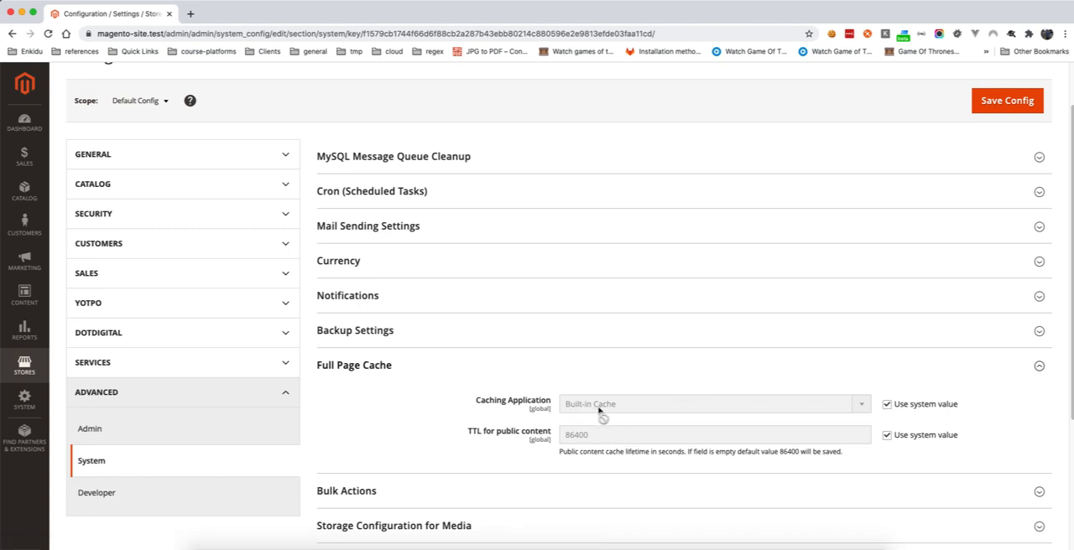
left_click(887, 405)
left_click(714, 404)
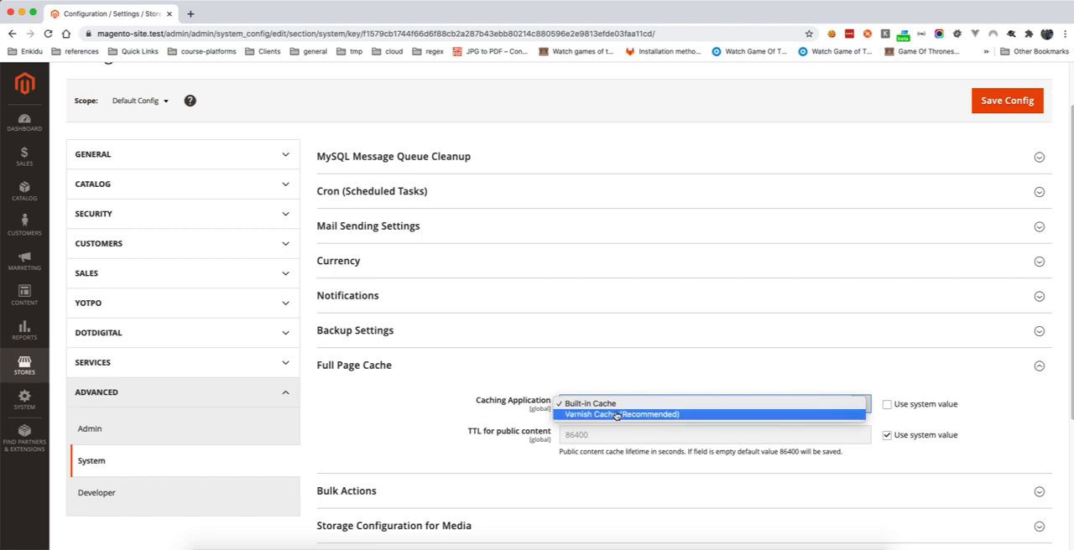
left_click(376, 367)
left_click(376, 366)
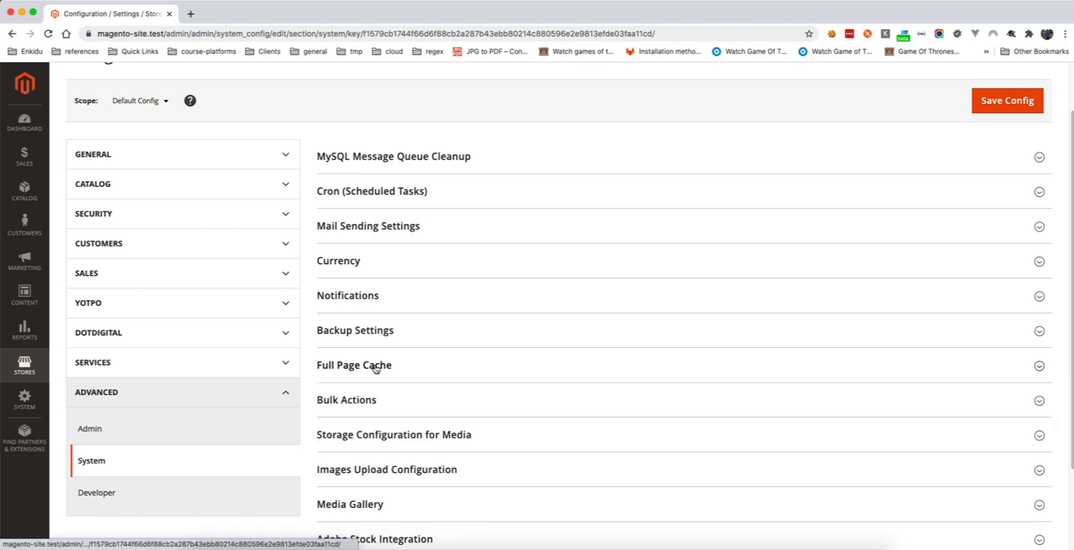
scroll(412, 402, "up", 1)
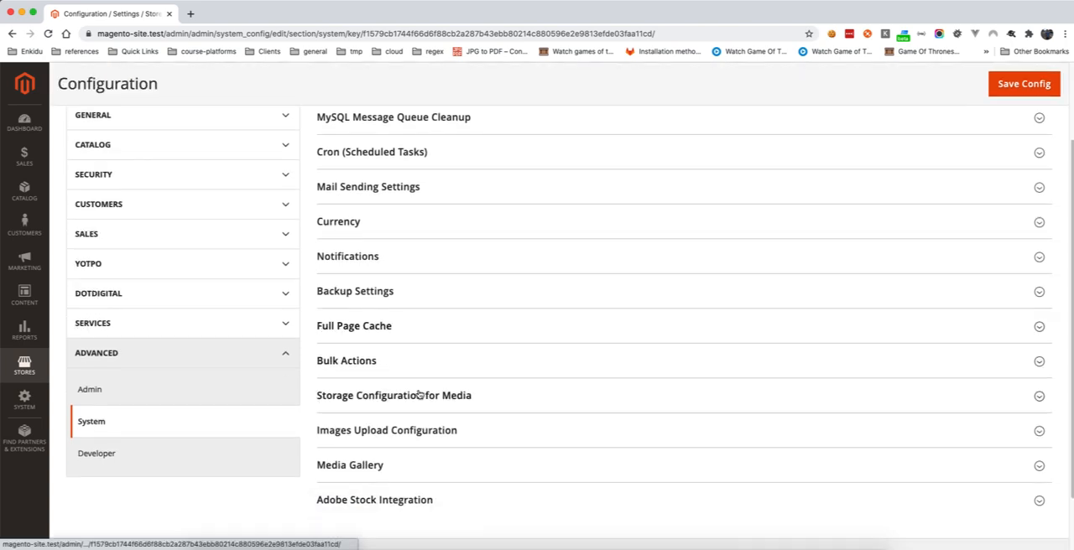
Step: Review media storage and image upload settings unchanged, then go to Developer
left_click(359, 398)
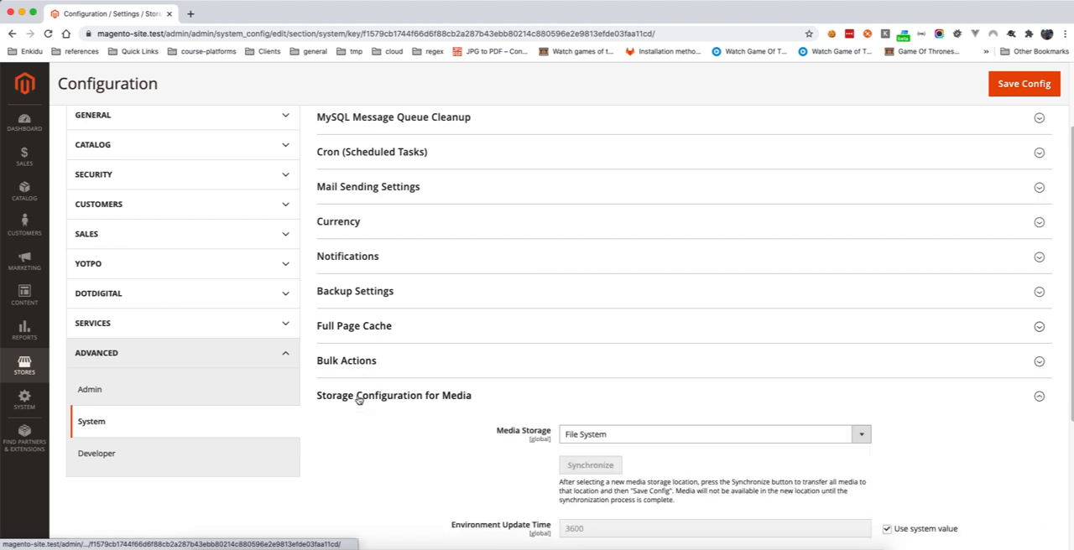
left_click(579, 434)
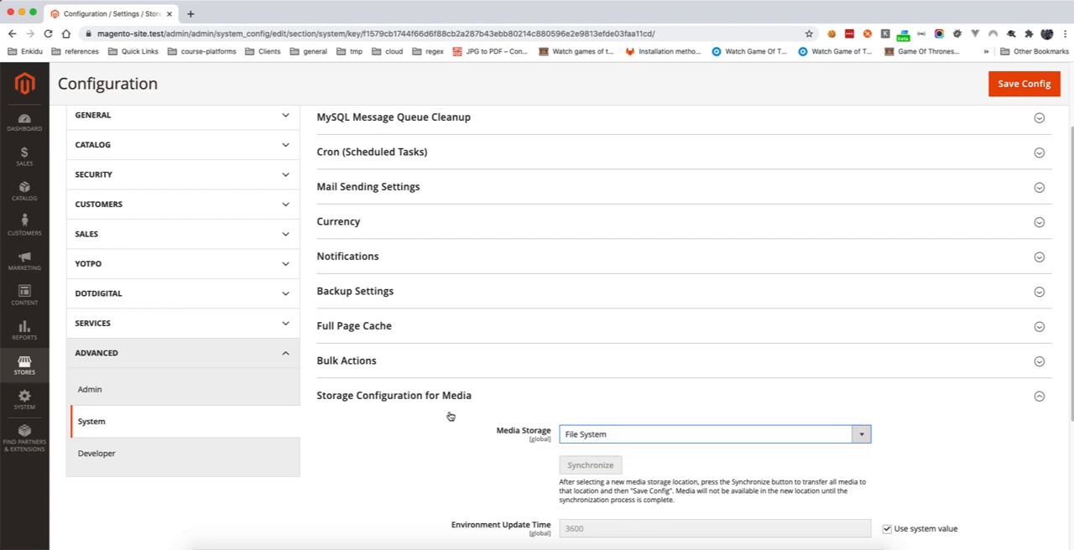
scroll(447, 415, "down", 5)
left_click(399, 388)
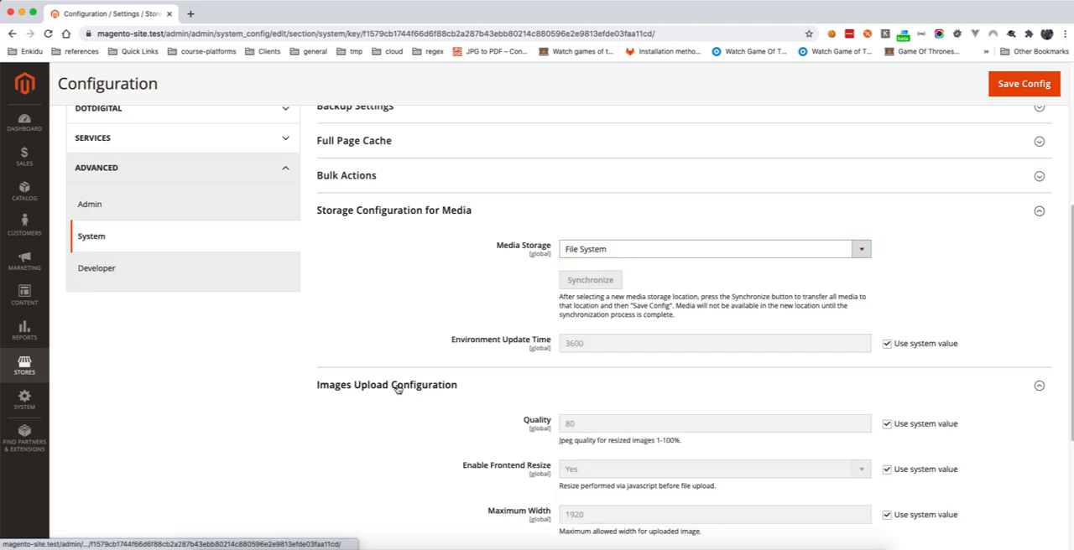
left_click(150, 276)
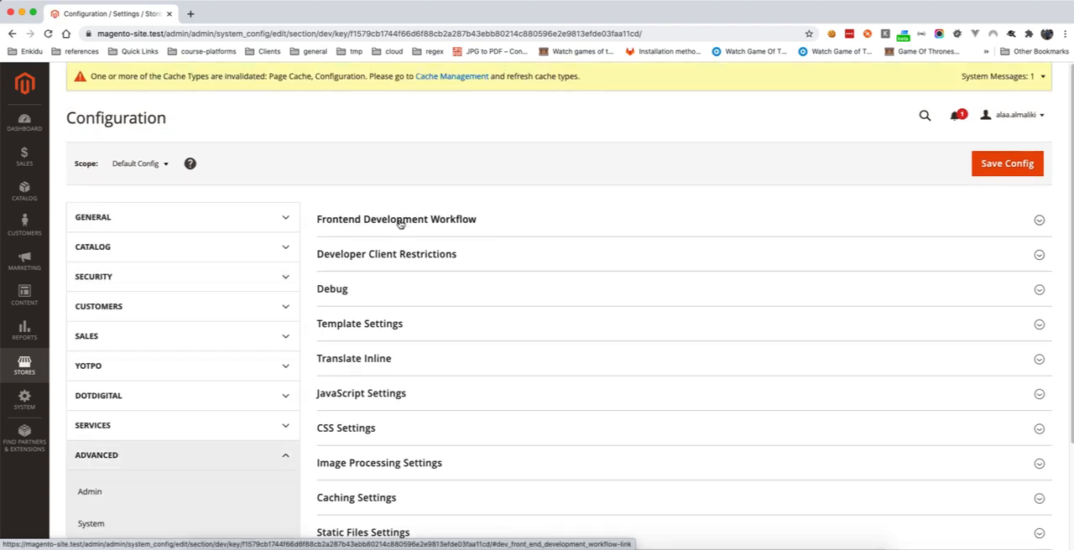
scroll(403, 386, "down", 1)
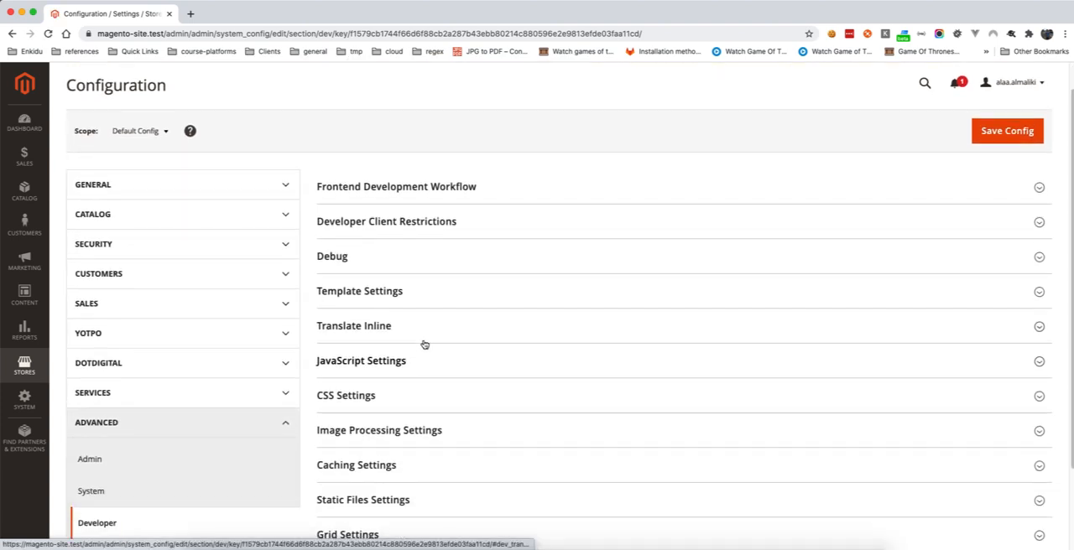
left_click(340, 289)
left_click(335, 258)
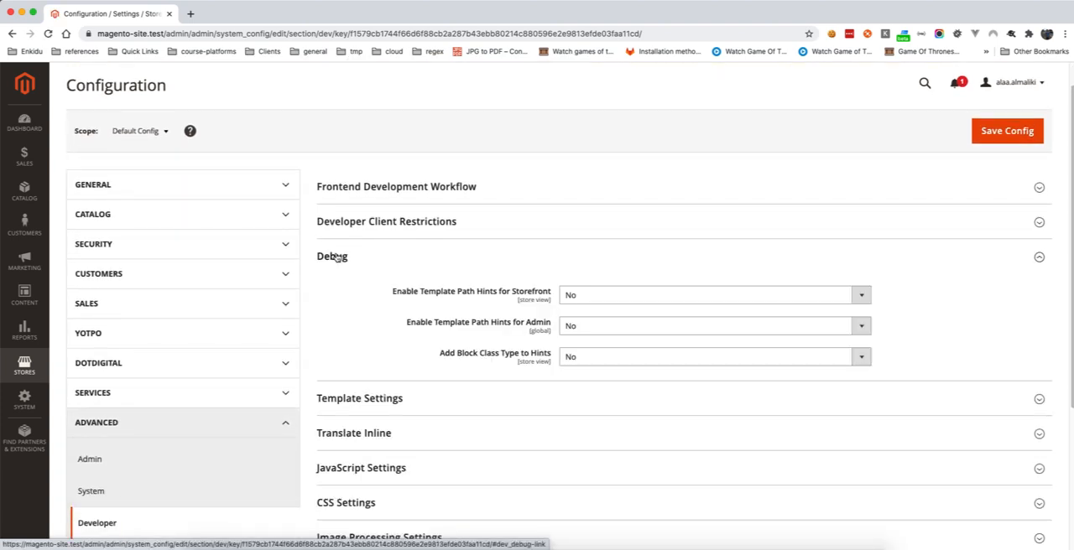
left_click(338, 258)
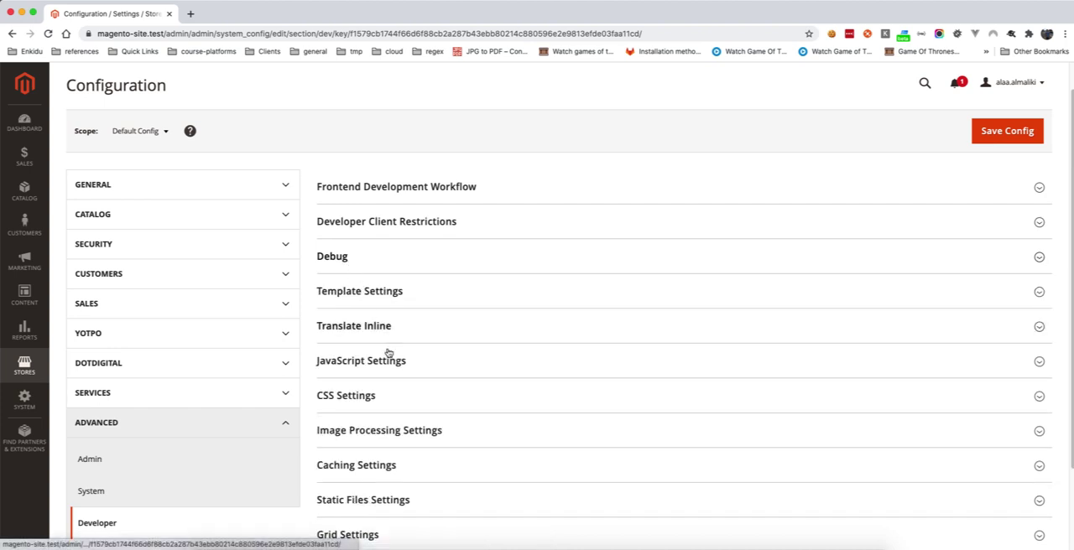
left_click(360, 400)
scroll(495, 378, "down", 2)
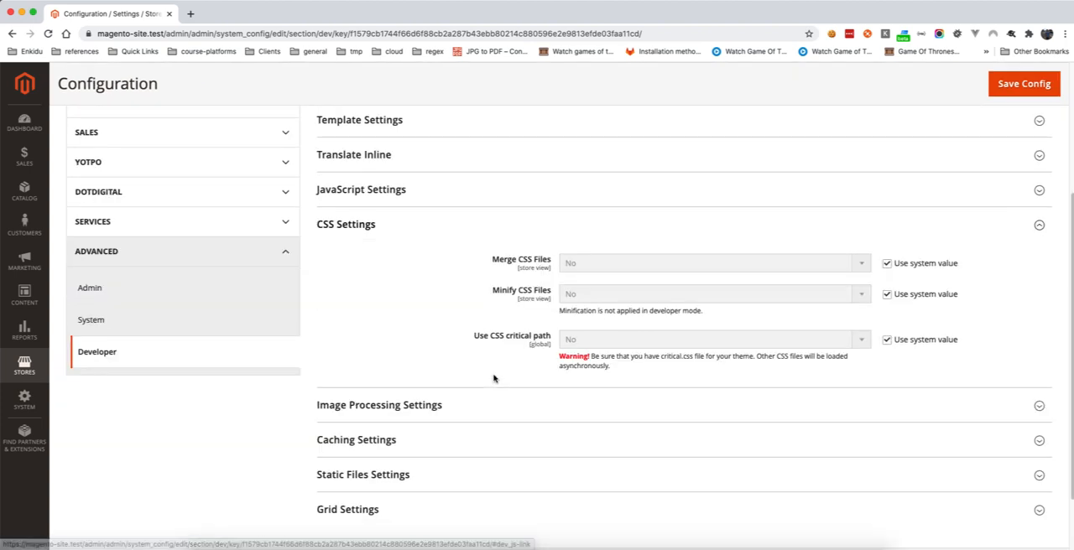
left_click(358, 228)
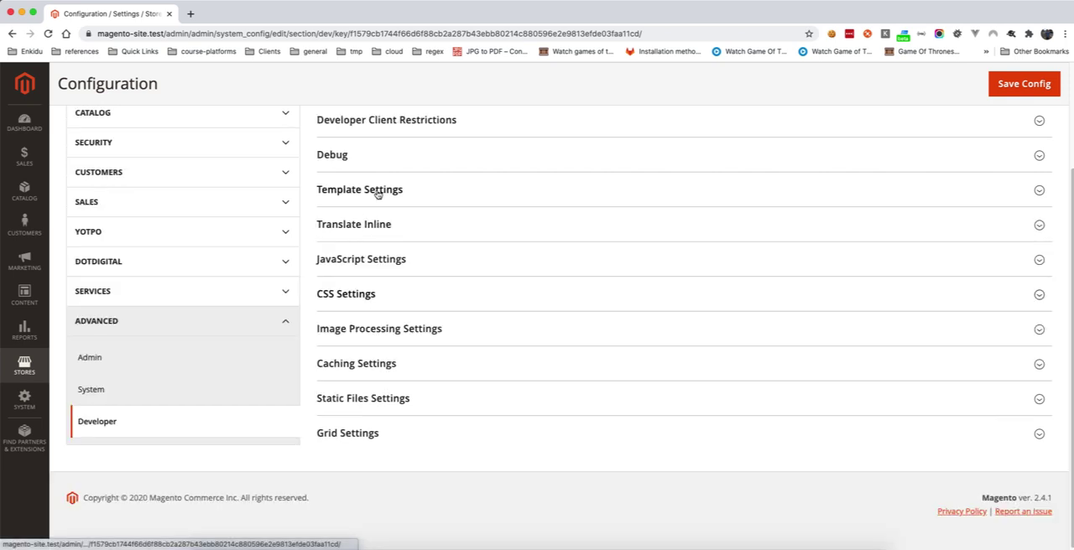
left_click(366, 333)
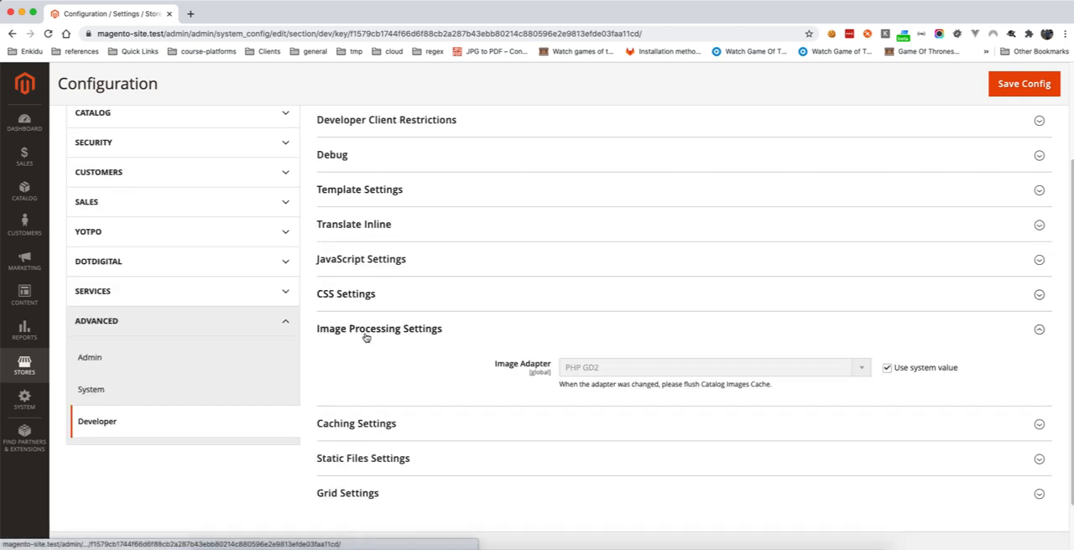
left_click(361, 329)
left_click(373, 255)
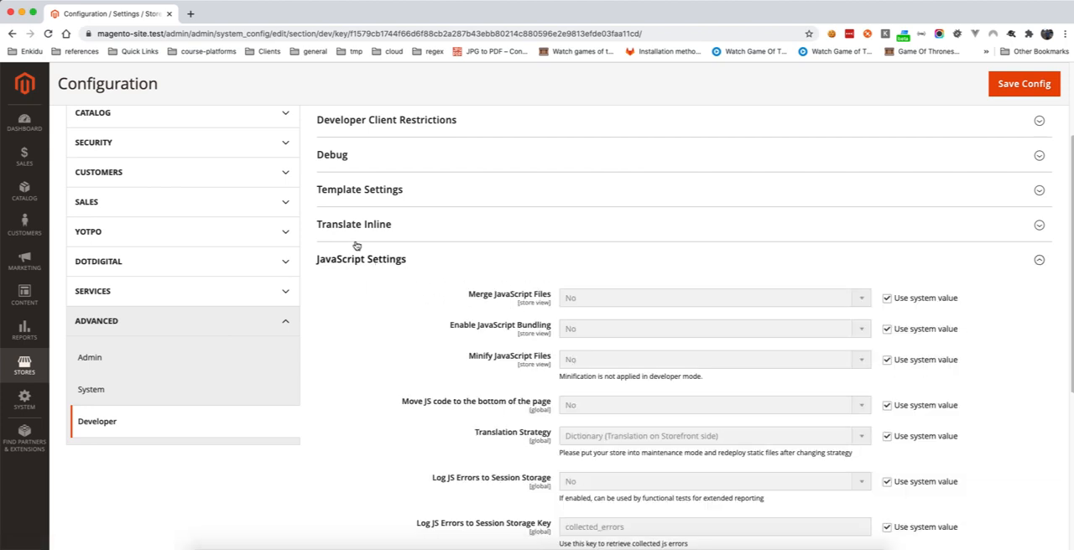
left_click(358, 267)
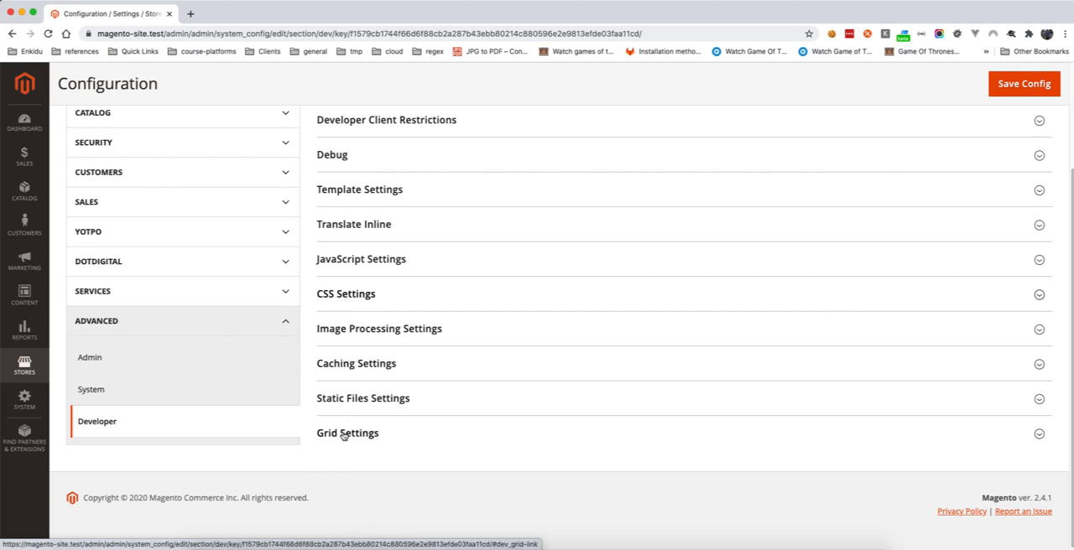
scroll(331, 378, "up", 5)
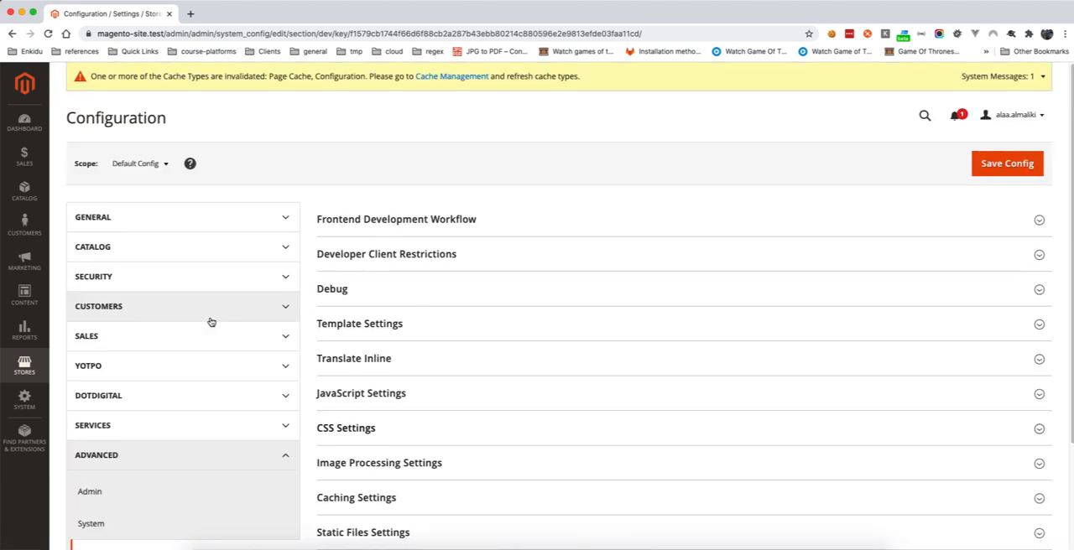
Step: Flush the Magento cache from Cache Management and copy the store's base URL from the address bar
left_click(451, 75)
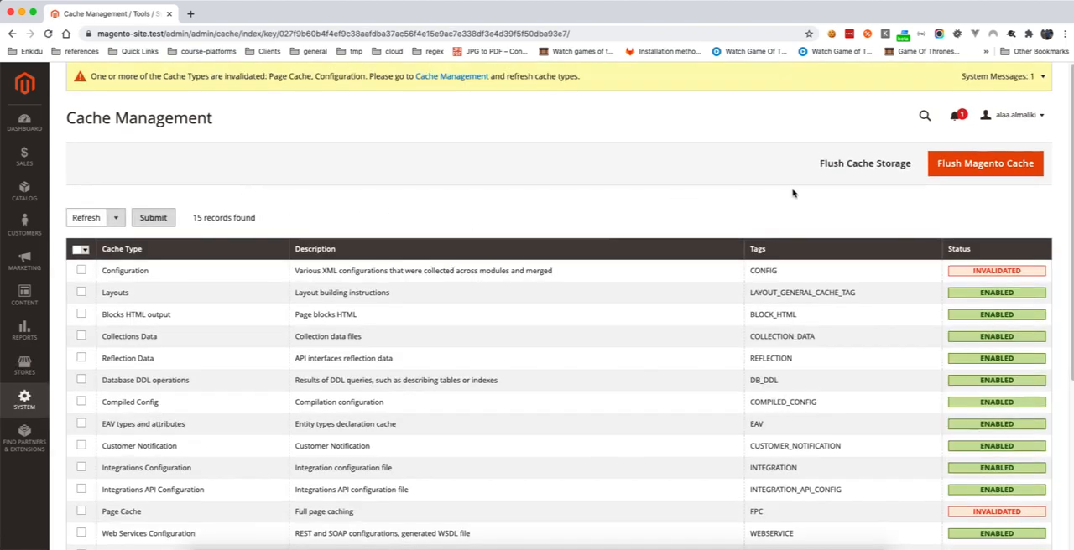
left_click(984, 163)
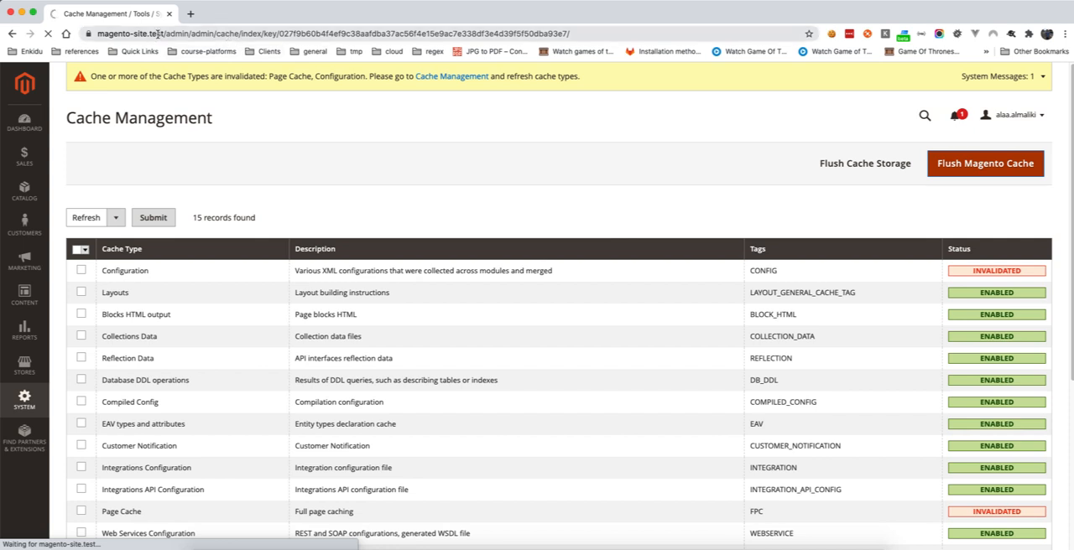
left_click_drag(159, 34, 97, 34)
right_click(147, 37)
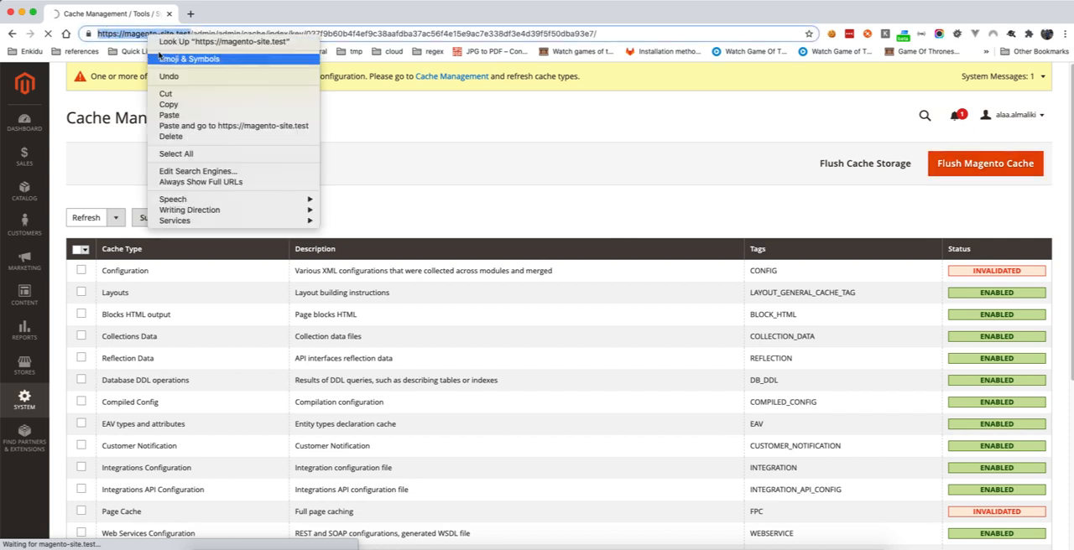
left_click(176, 113)
Step: Load the storefront home page from the pasted store URL in a new tab
left_click(192, 15)
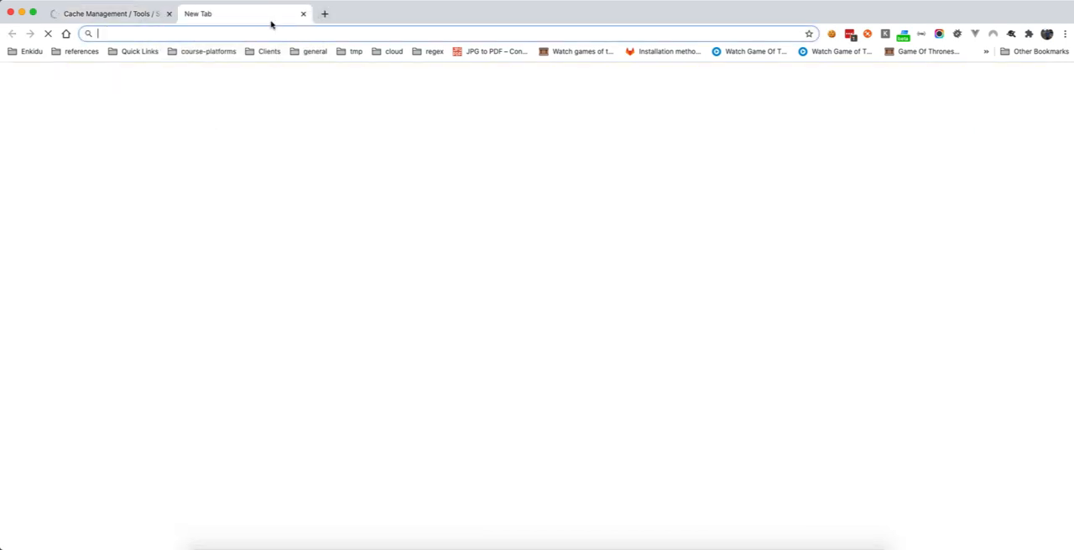
key("super+v")
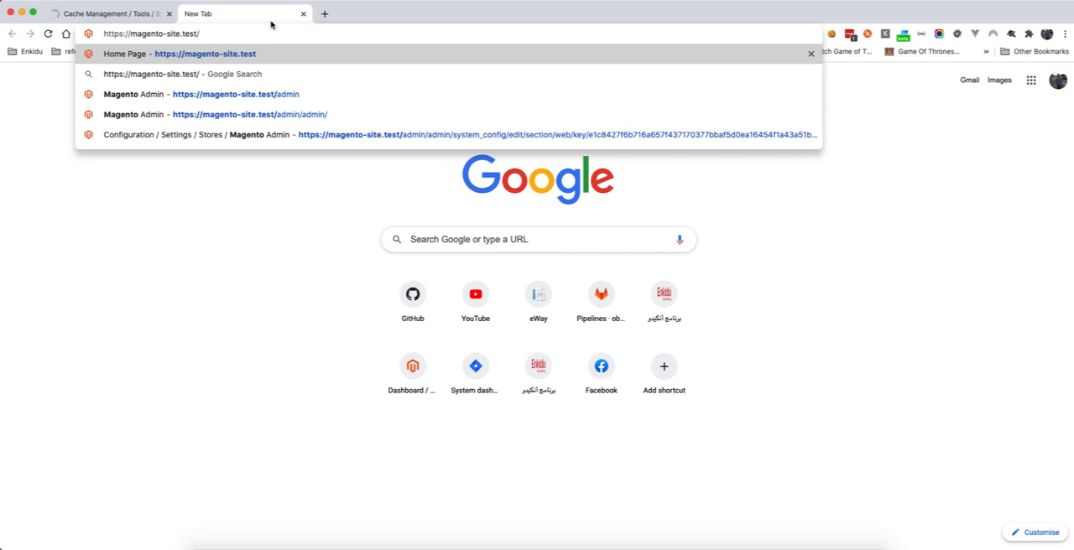
key("Return")
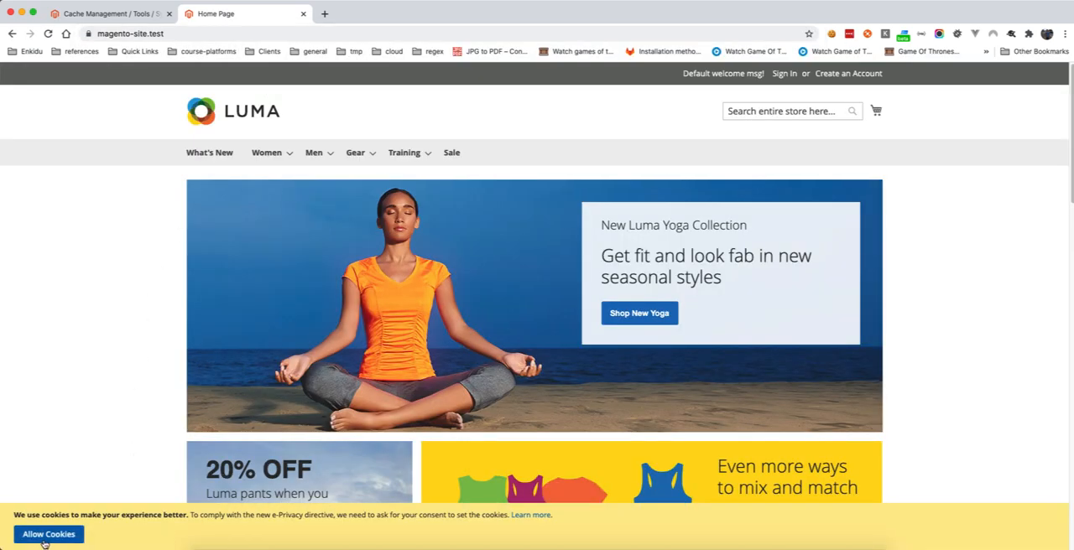
Step: Check the admin Web cookie settings, then return to the storefront showing the cookie banner
left_click(134, 14)
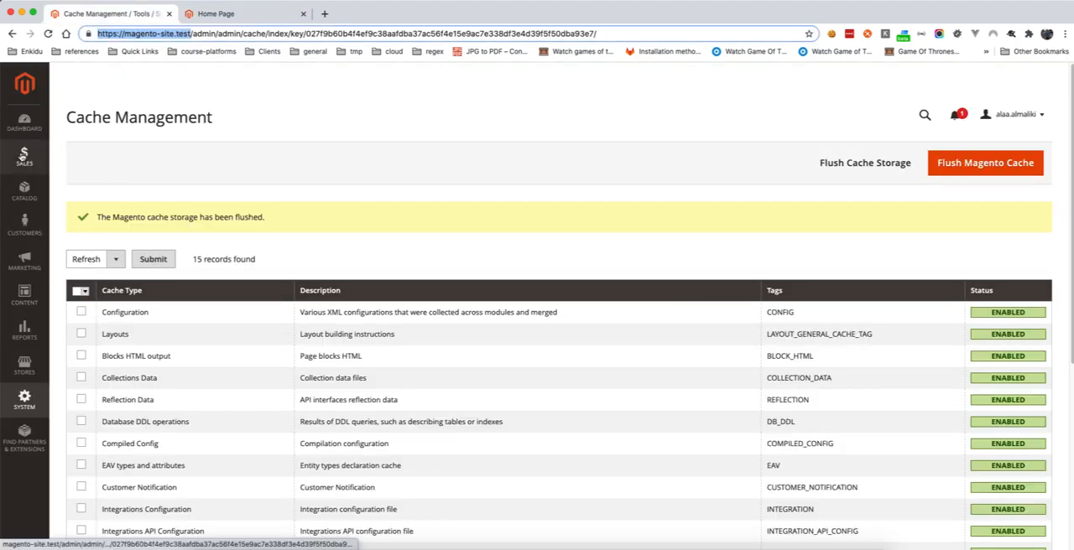
left_click(24, 367)
left_click(117, 289)
scroll(406, 348, "down", 3)
scroll(406, 348, "down", 5)
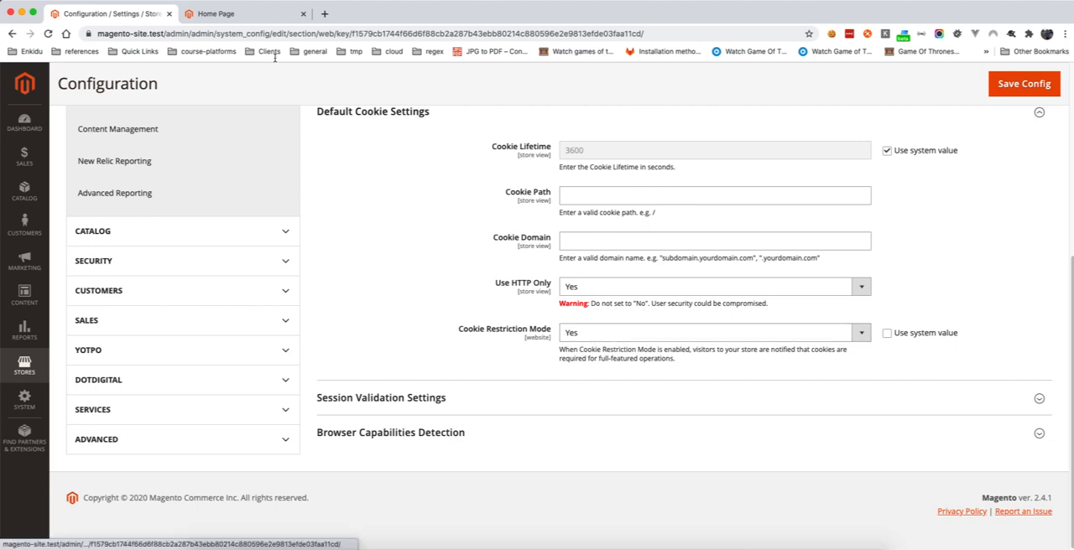
left_click(215, 13)
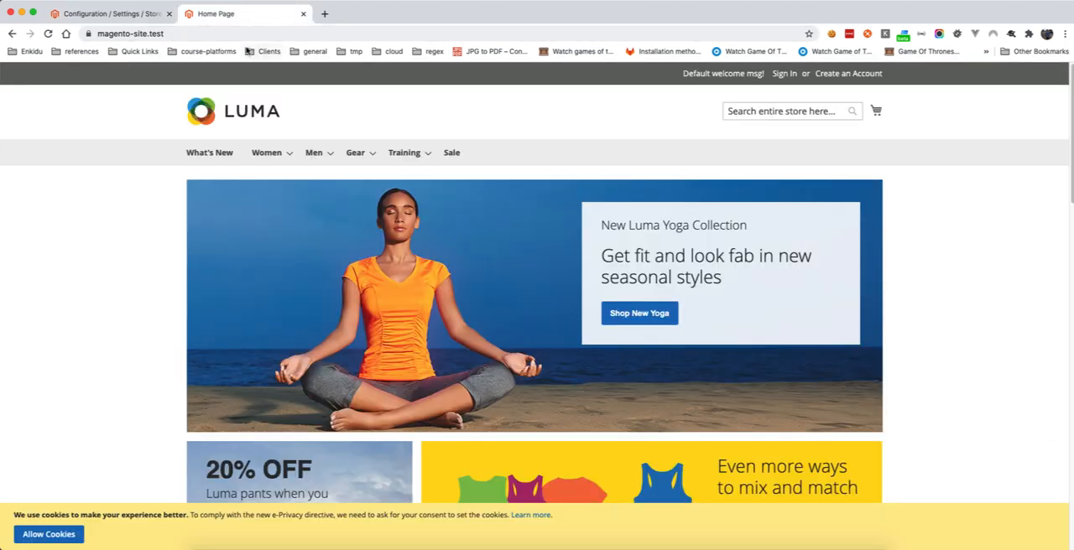